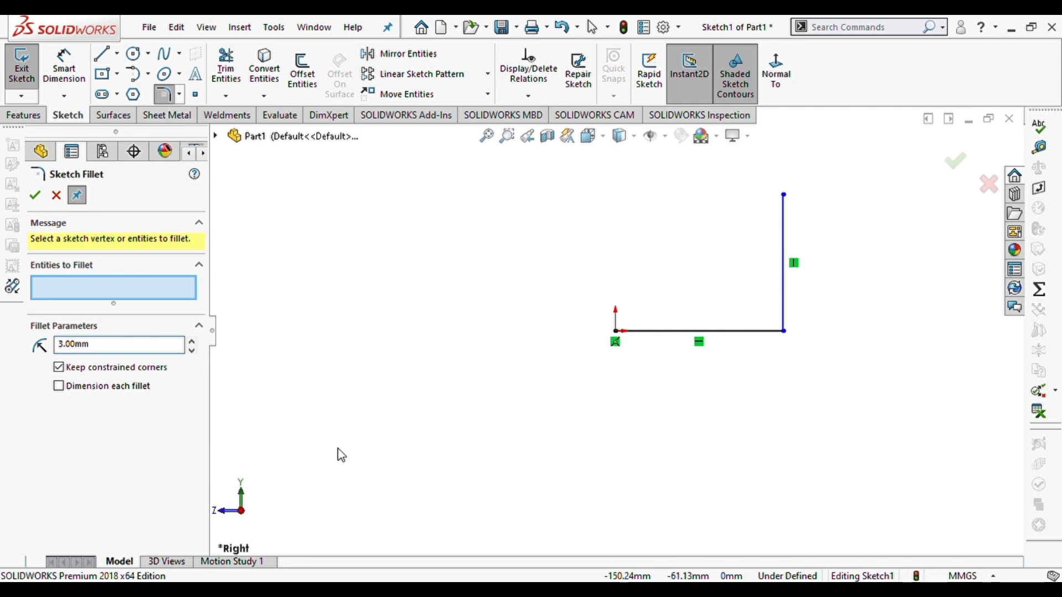
- Round the corner between the horizontal and vertical lines with a 3 mm sketch fillet and move its radius label clear of the profile
left_click(784, 331)
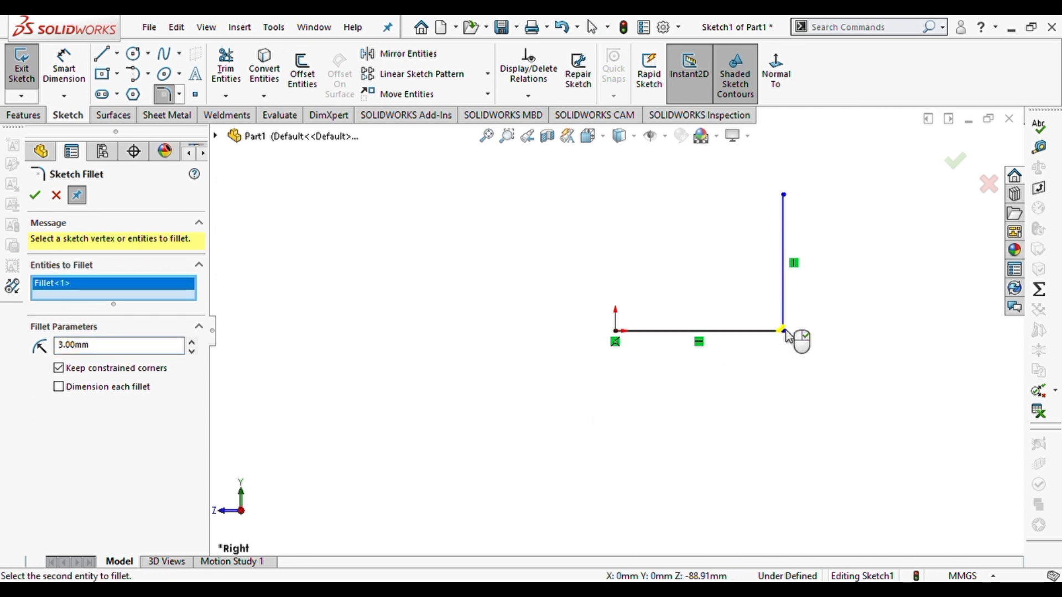
left_click(783, 330)
scroll(825, 308, "up", 8)
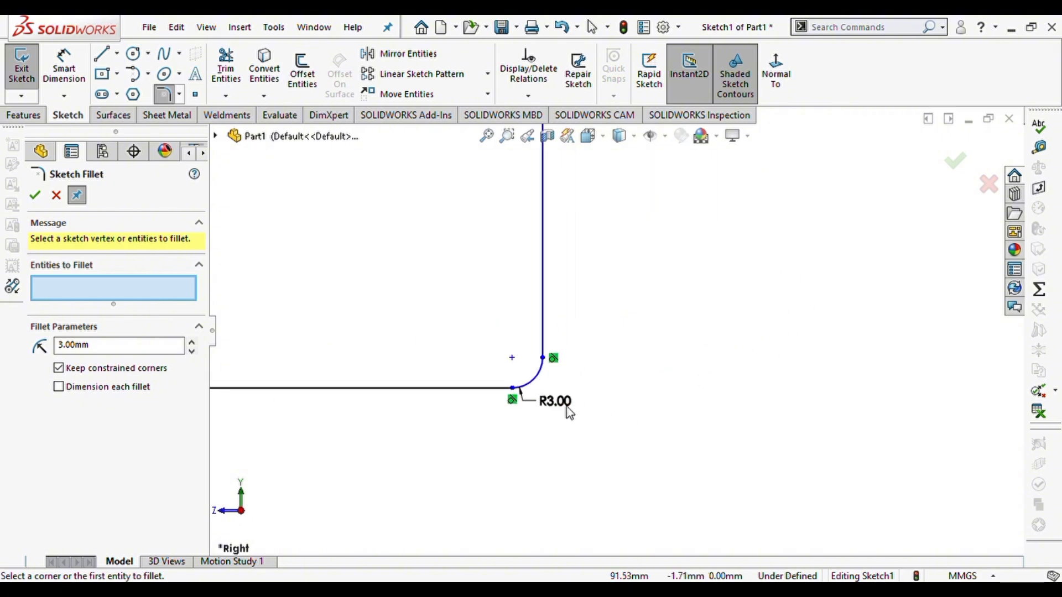
left_click(34, 196)
left_click_drag(555, 403, 586, 399)
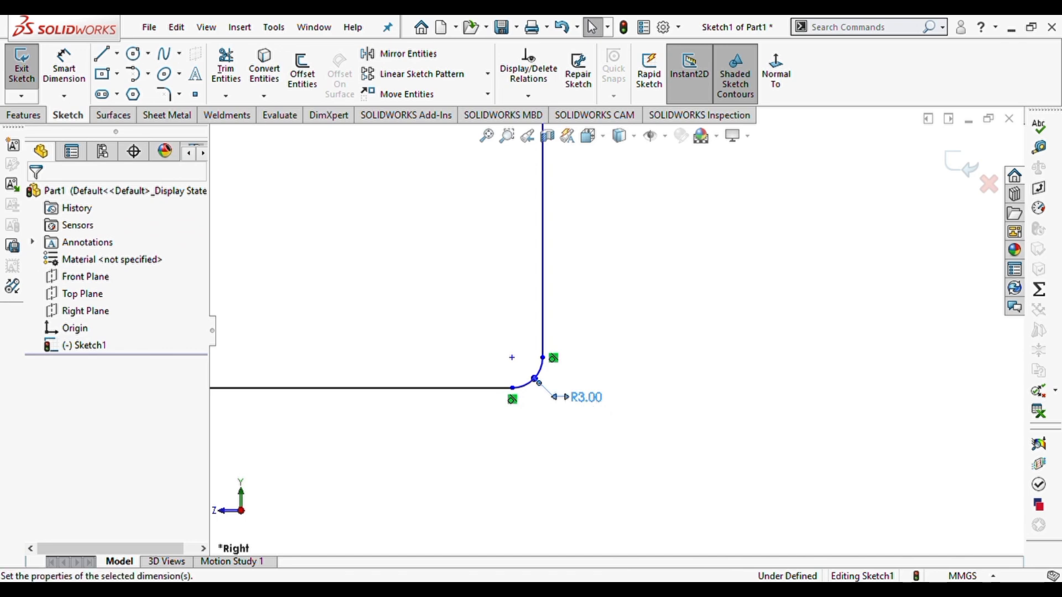
left_click(482, 442)
- Dimension the horizontal line's length as 30 mm
scroll(444, 437, "down", 5)
scroll(454, 424, "up", 3)
right_click_drag(473, 461, 463, 390)
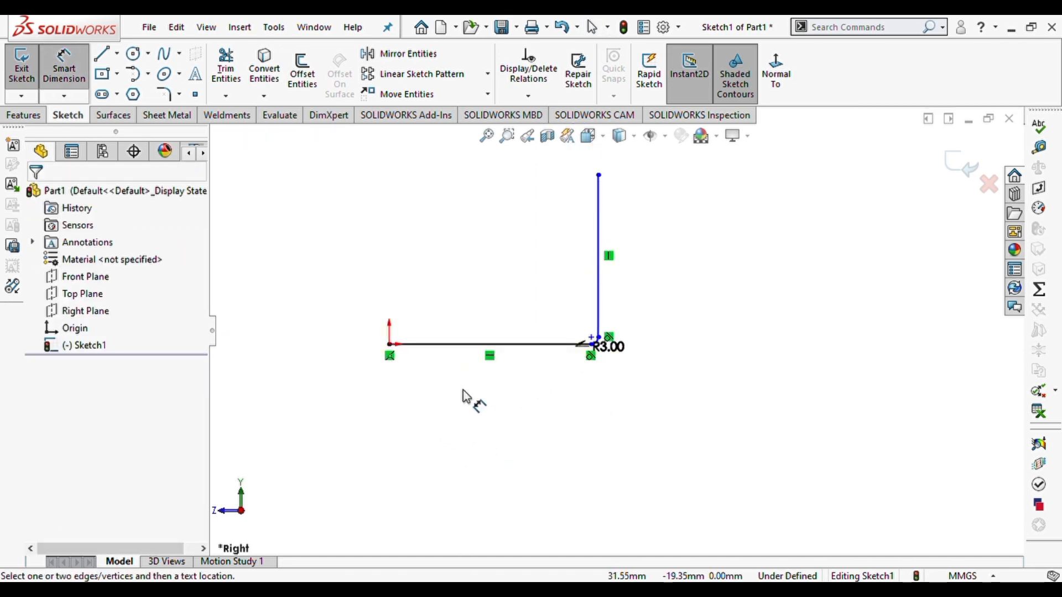
left_click(454, 347)
left_click(481, 429)
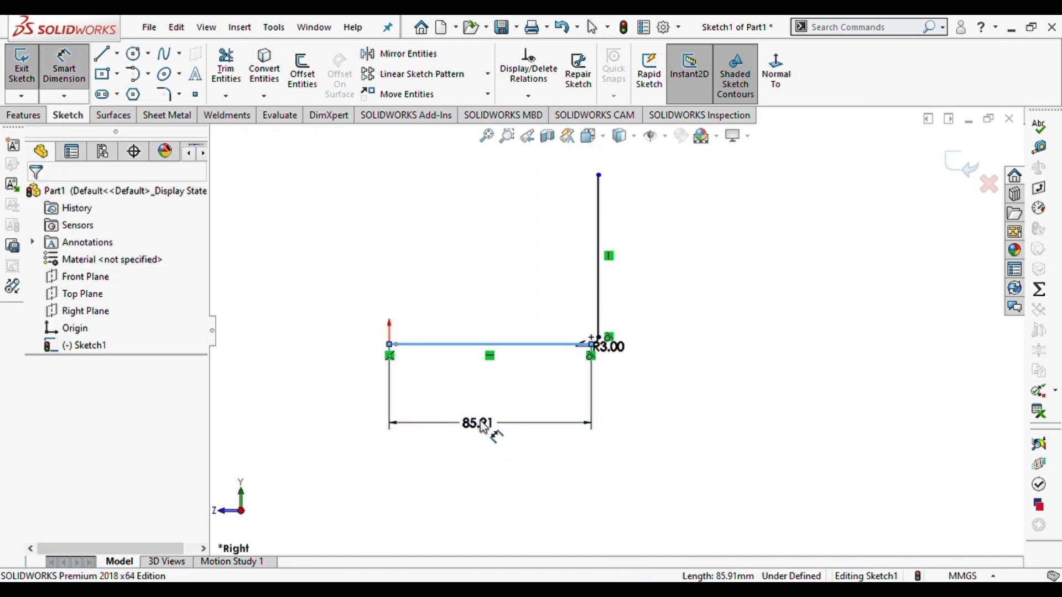
type("30")
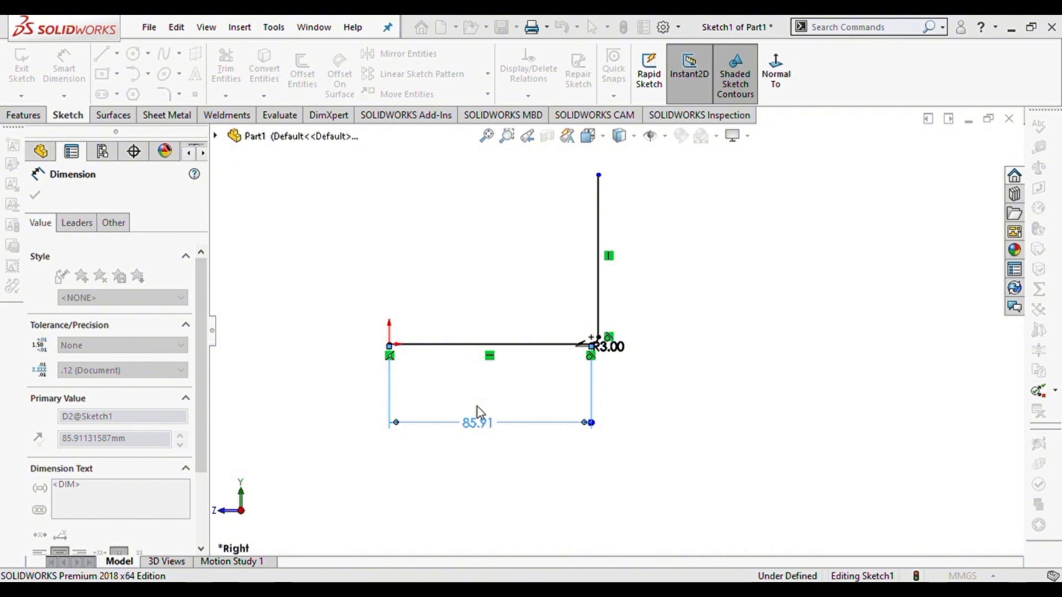
key("Return")
- Dimension the vertical line's length as 25 mm and leave the dimensioning command
left_click(469, 327)
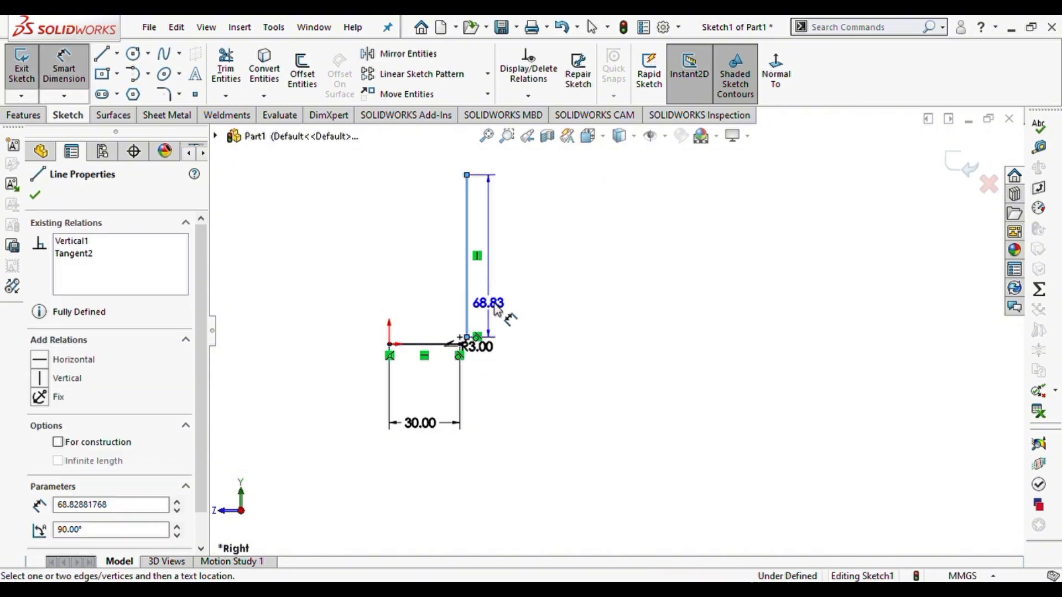
left_click(523, 298)
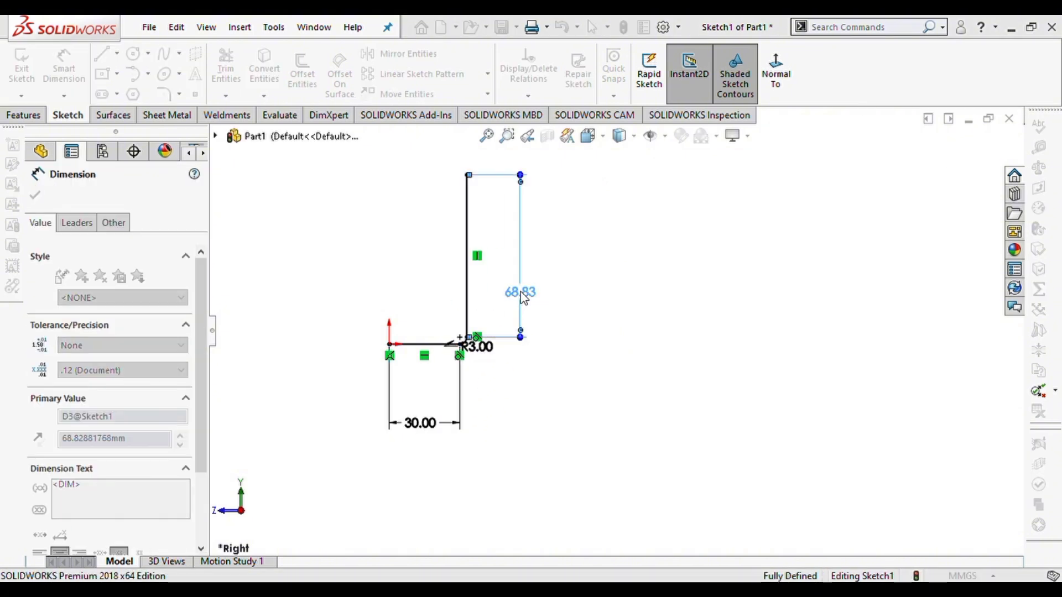
type("25")
key("Return")
scroll(373, 346, "down", 2)
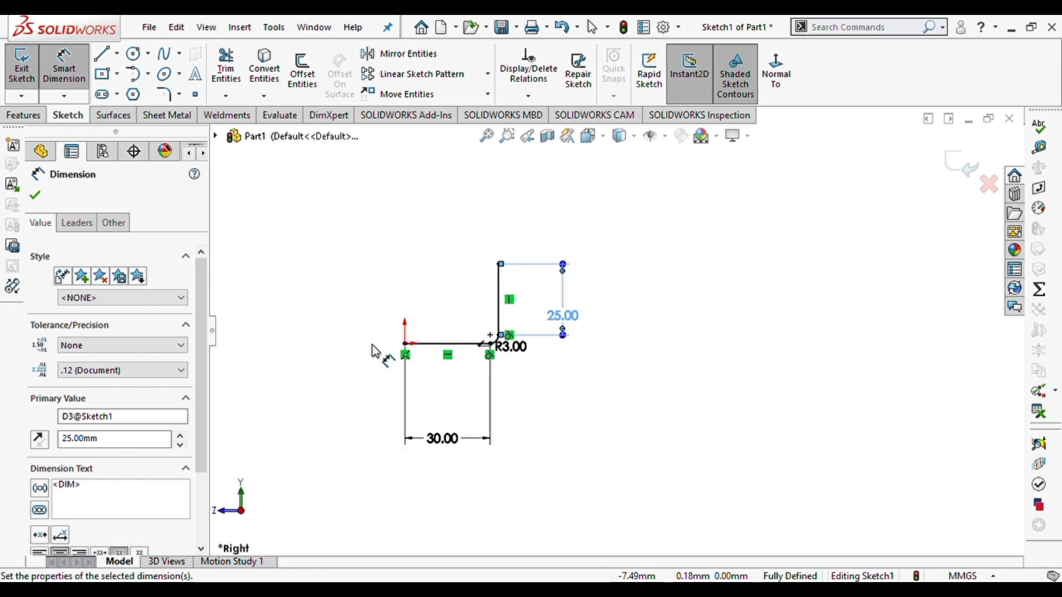
scroll(372, 351, "down", 1)
scroll(352, 341, "down", 2)
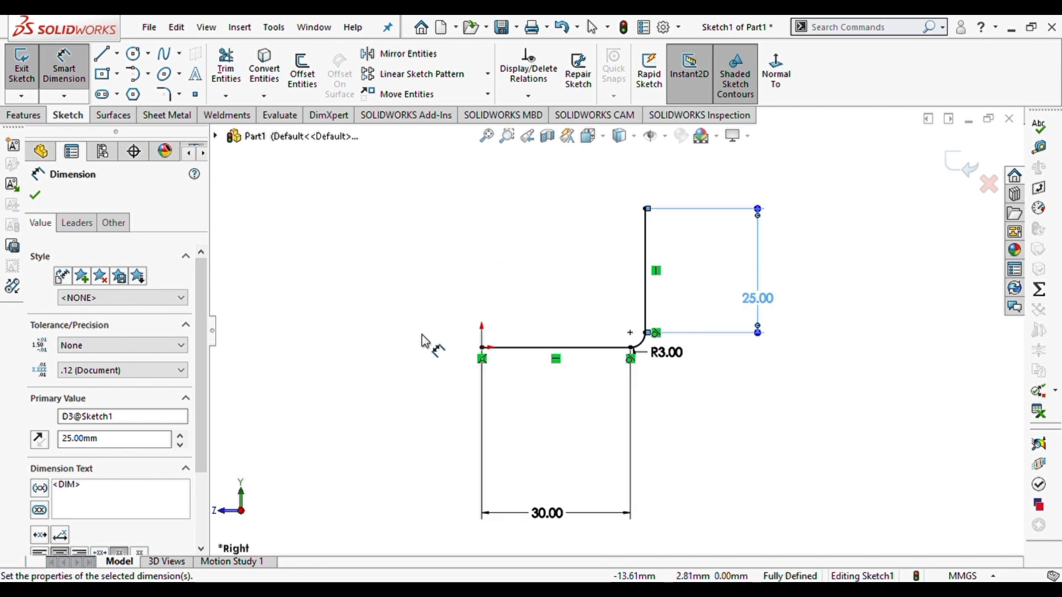
key("Escape")
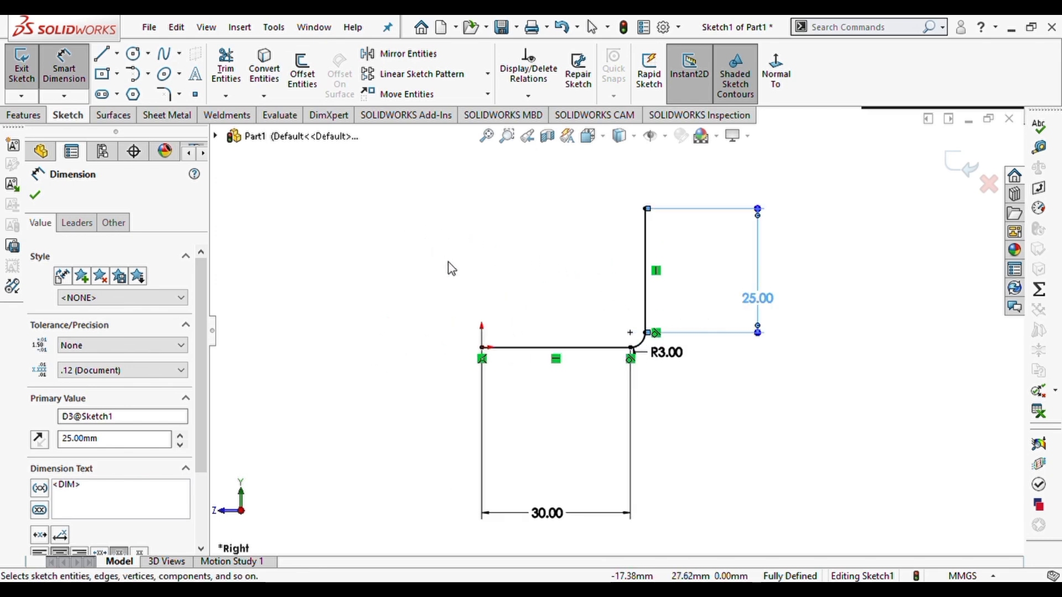
key("Escape")
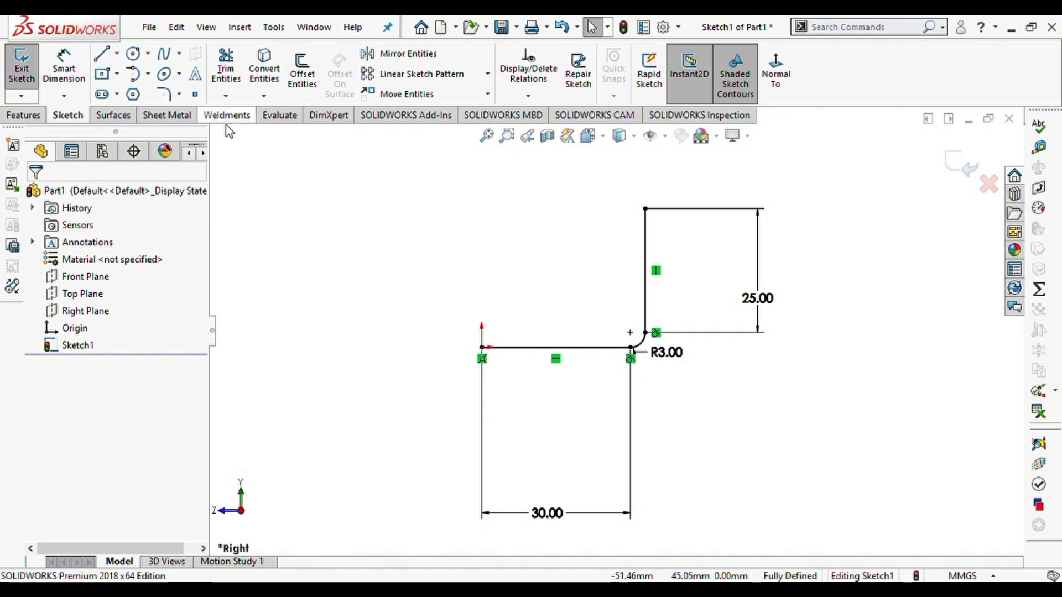
- Start extruding the L-shaped profile as a thin feature with a 20 mm depth and 2 mm wall thickness
left_click(38, 117)
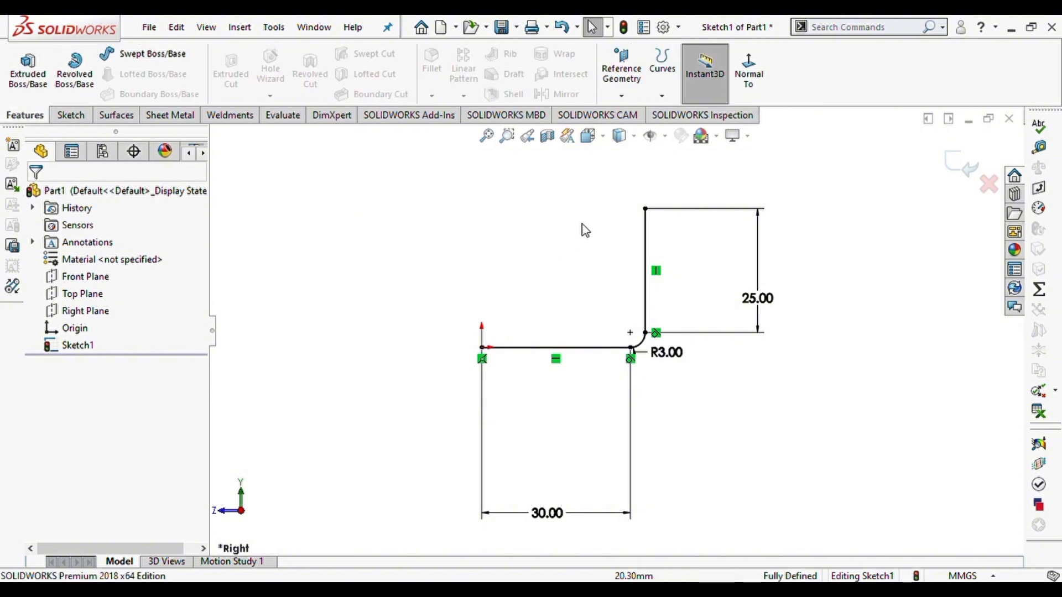
left_click(48, 88)
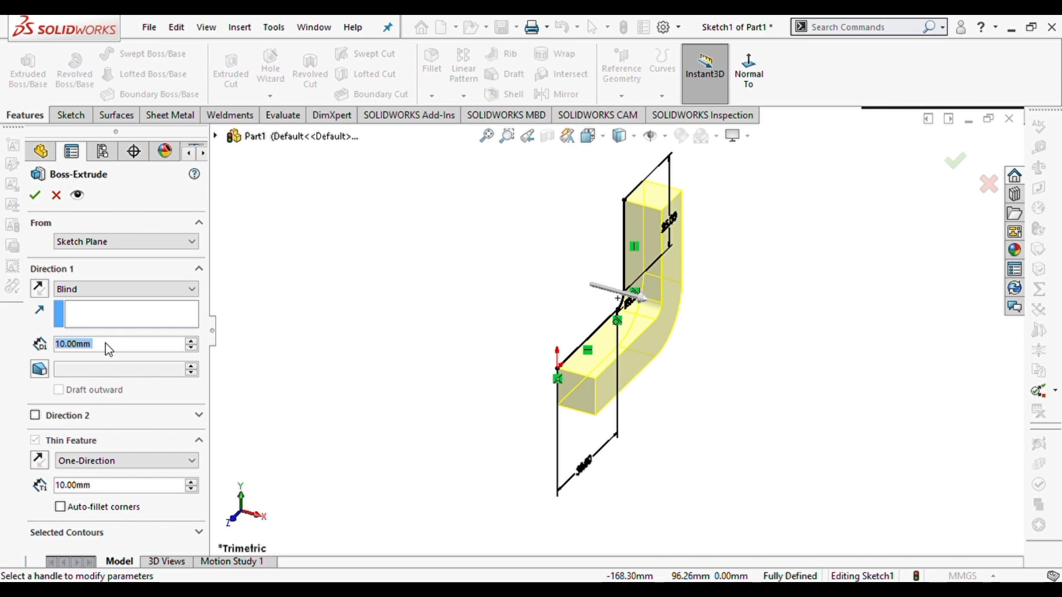
type("20")
key("Return")
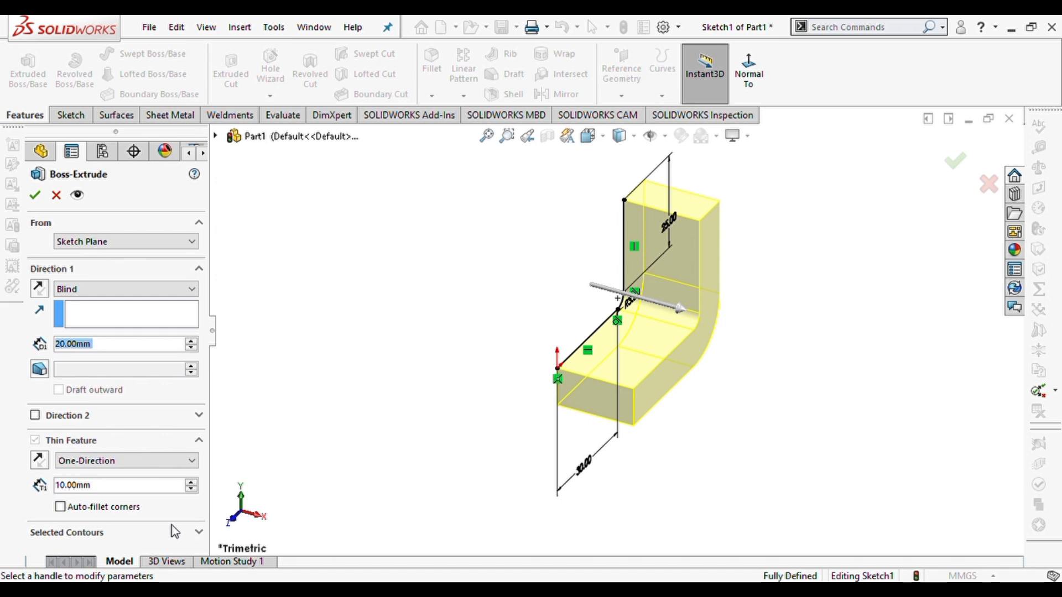
left_click(105, 491)
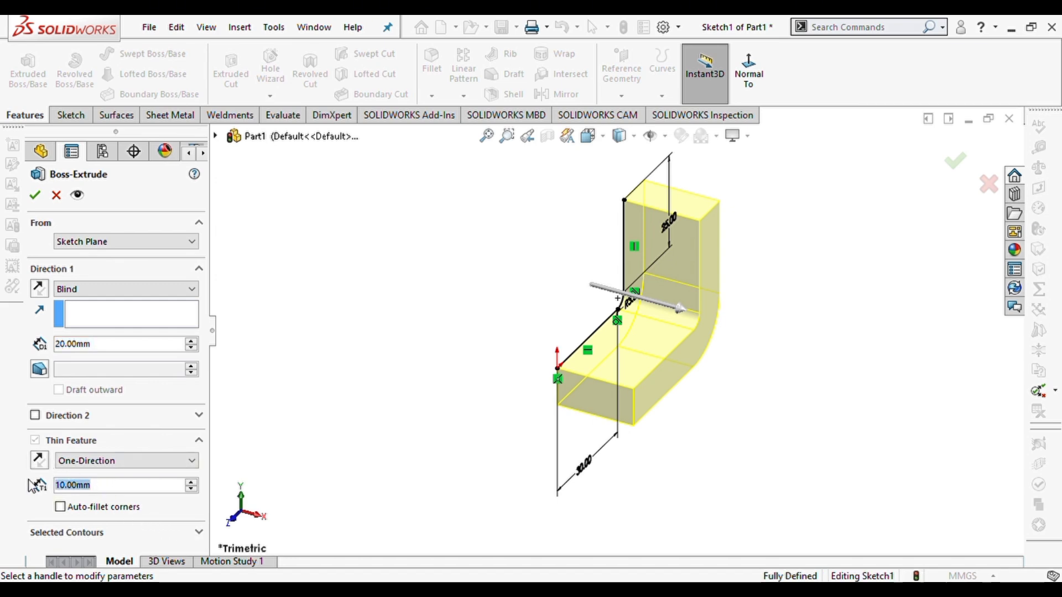
key("Return")
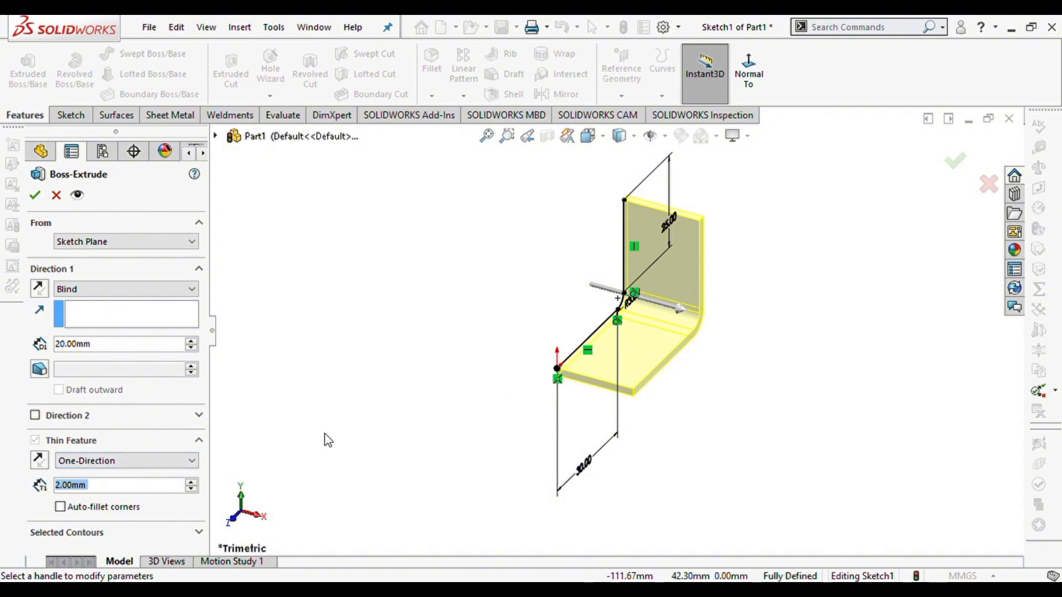
- Try the Mid-Plane type for the thin wall and return it to One-Direction
left_click(145, 461)
left_click(107, 483)
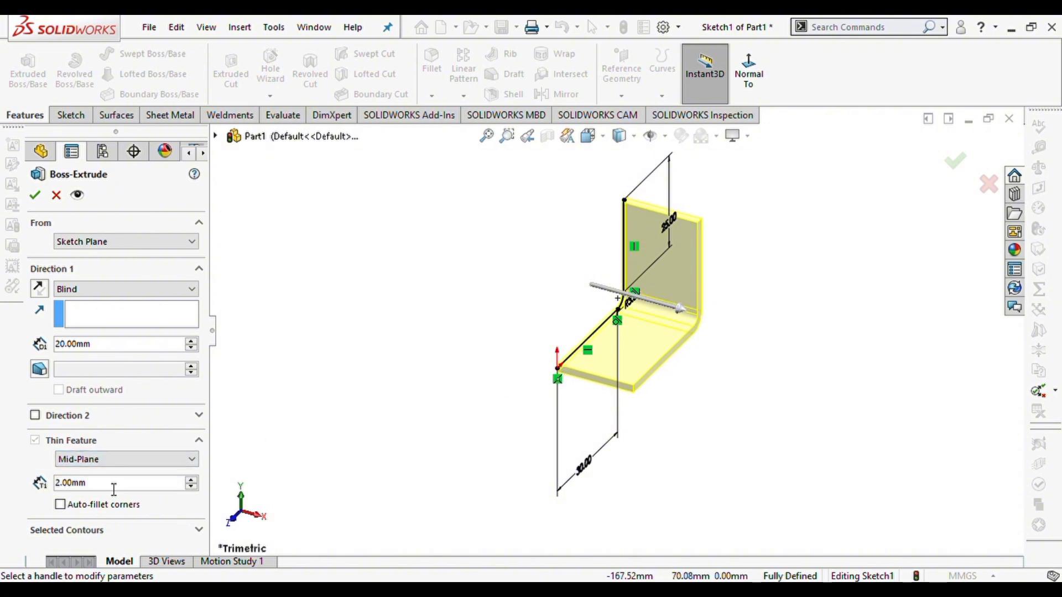
scroll(611, 367, "down", 3)
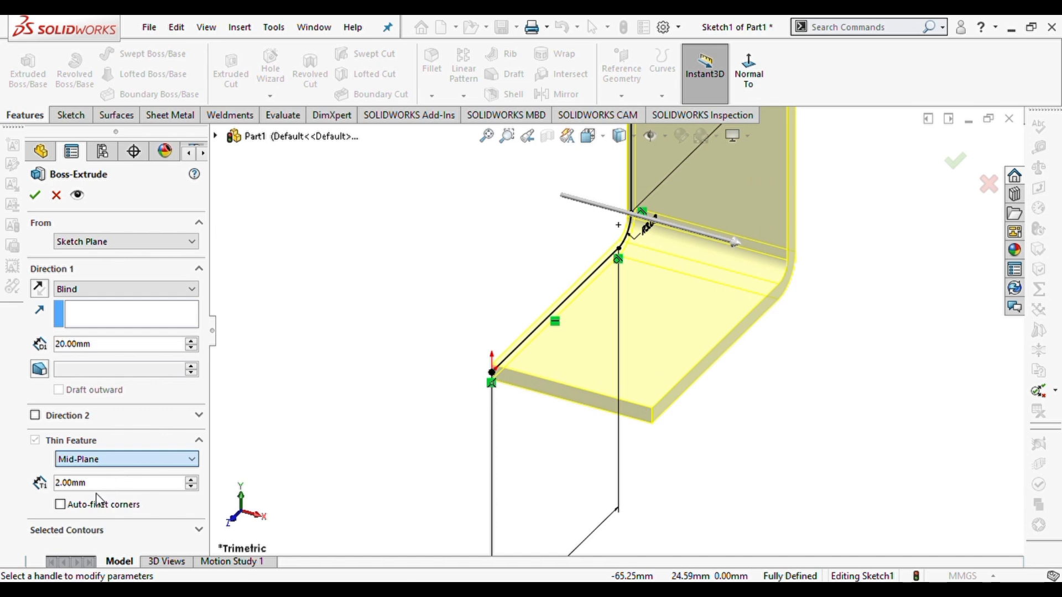
left_click(95, 471)
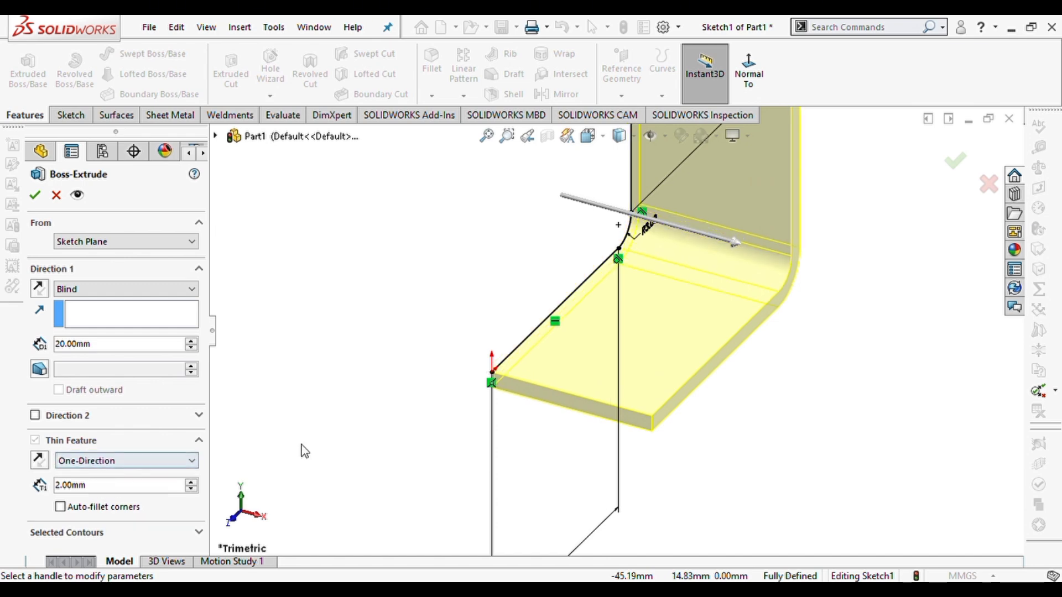
- Reverse the thin wall's thickness to the inner side of the profile and complete the extrusion
left_click(749, 71)
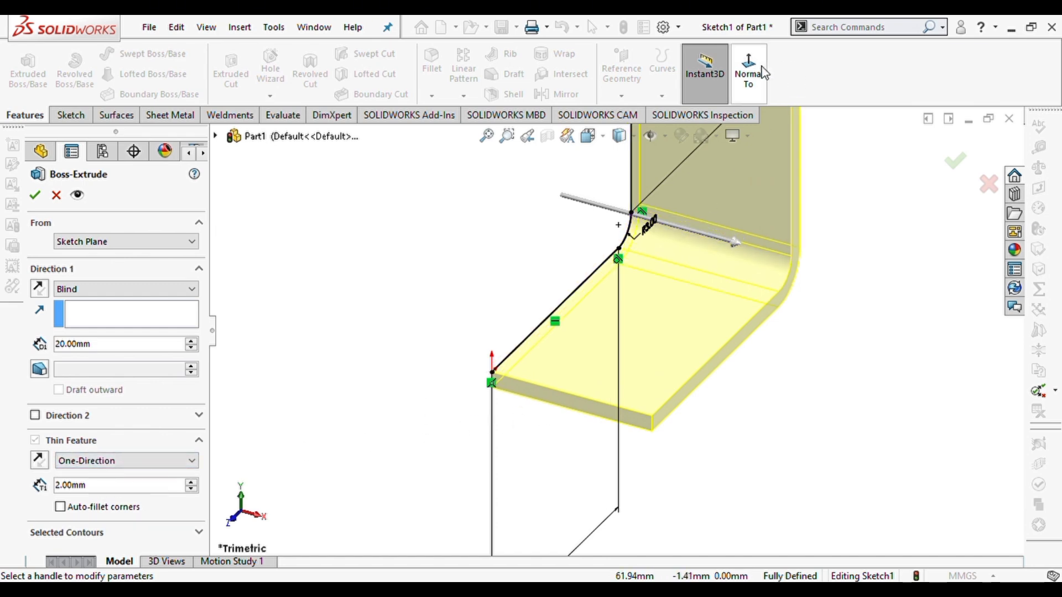
scroll(593, 316, "down", 4)
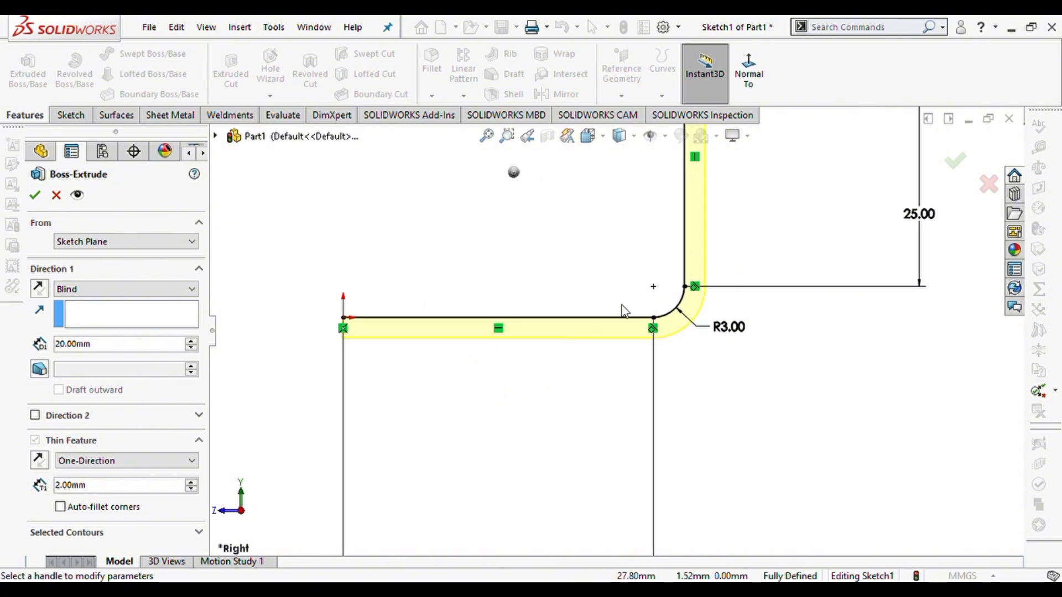
left_click(40, 461)
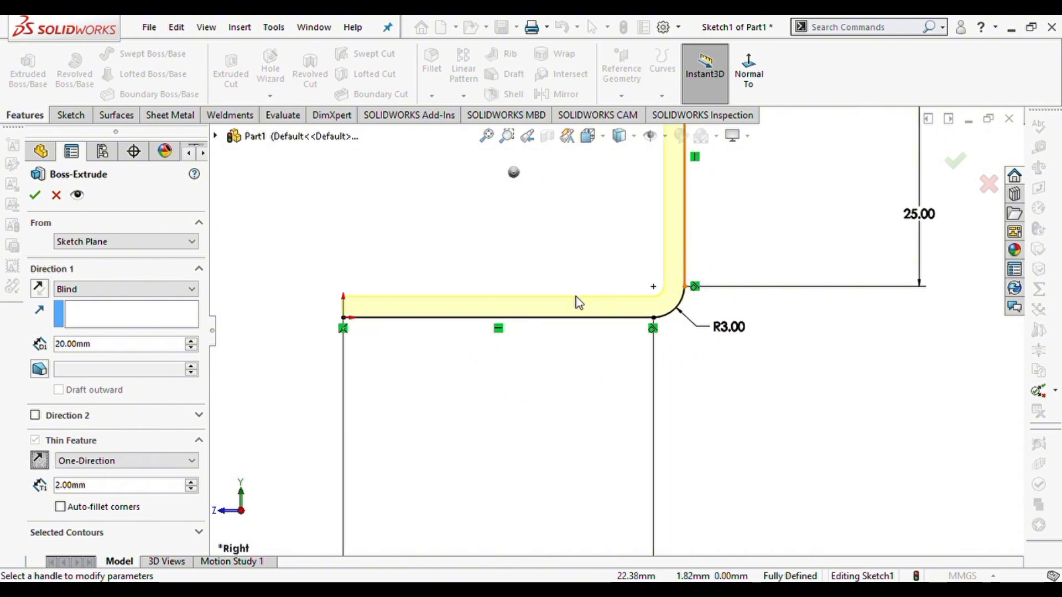
scroll(626, 255, "up", 3)
scroll(640, 414, "down", 3)
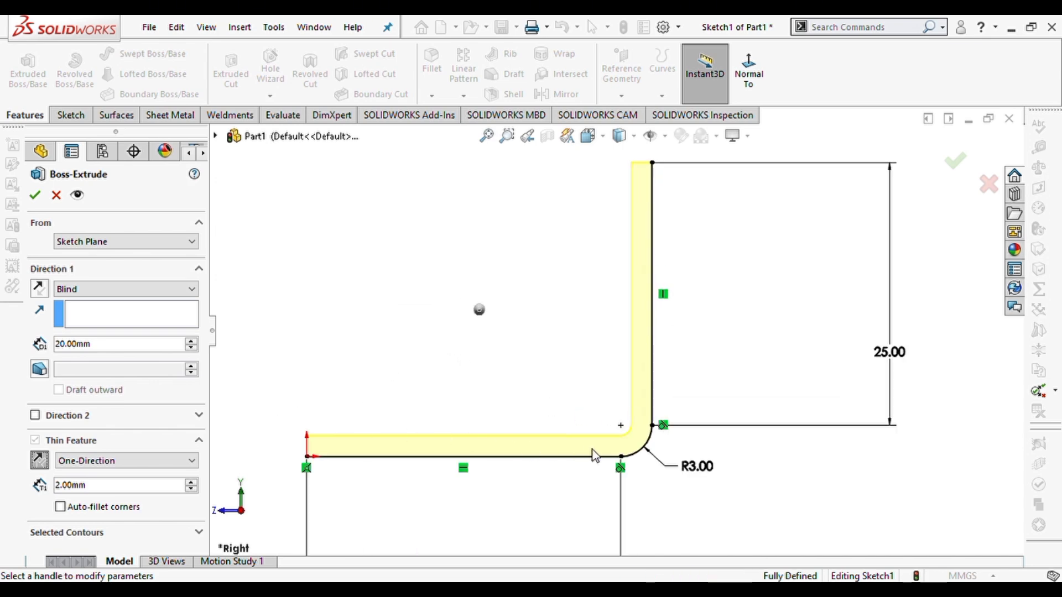
left_click(34, 196)
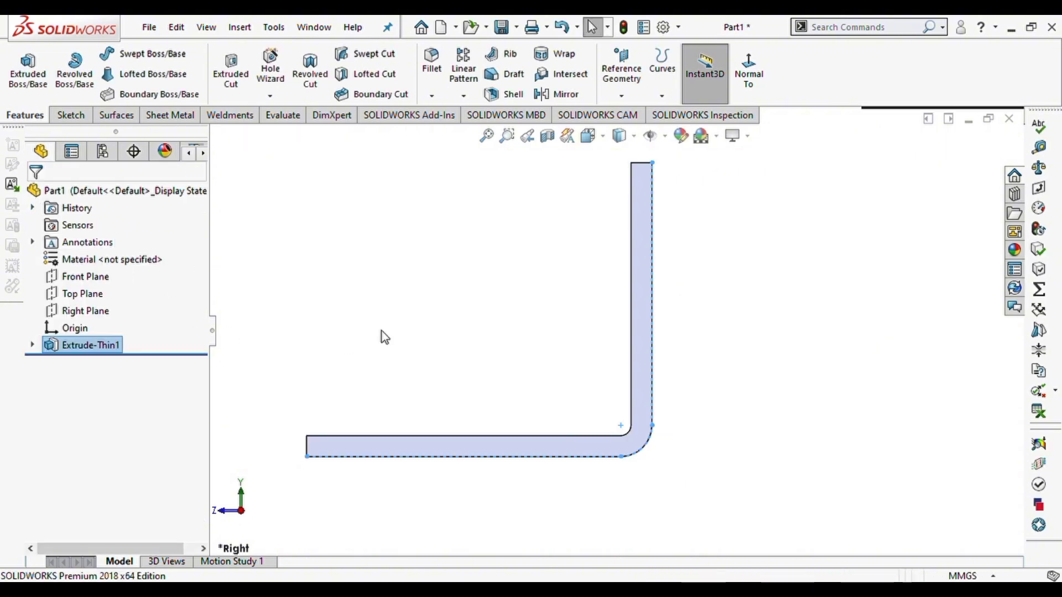
- Start a sketch on the upright flange's inner face and draw a circle about 9.8 mm in diameter in its upper half
middle_click_drag(396, 360, 403, 417)
middle_click_drag(458, 379, 486, 422)
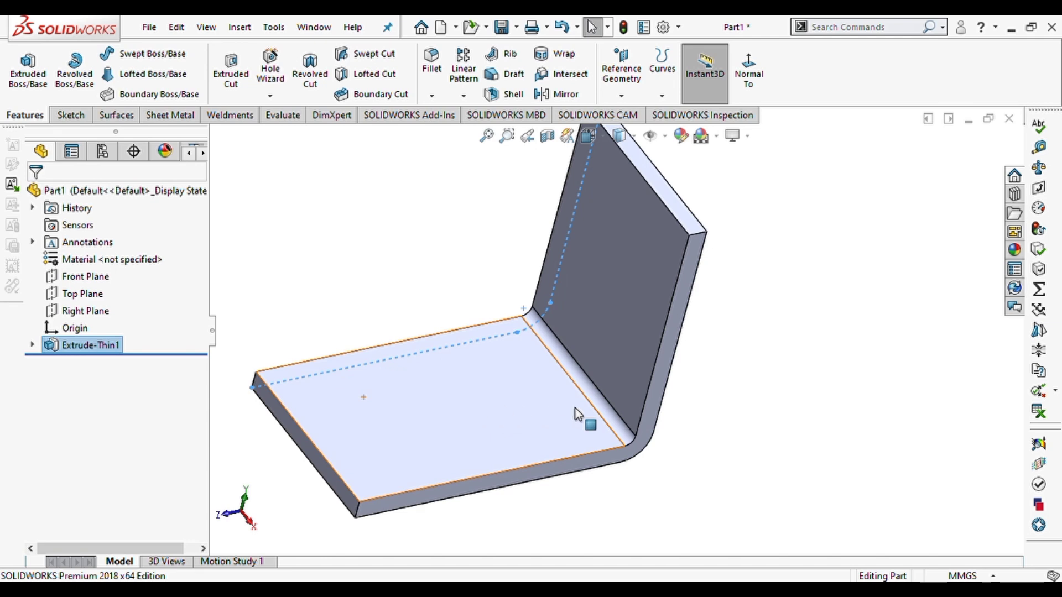
left_click(626, 324)
left_click(698, 285)
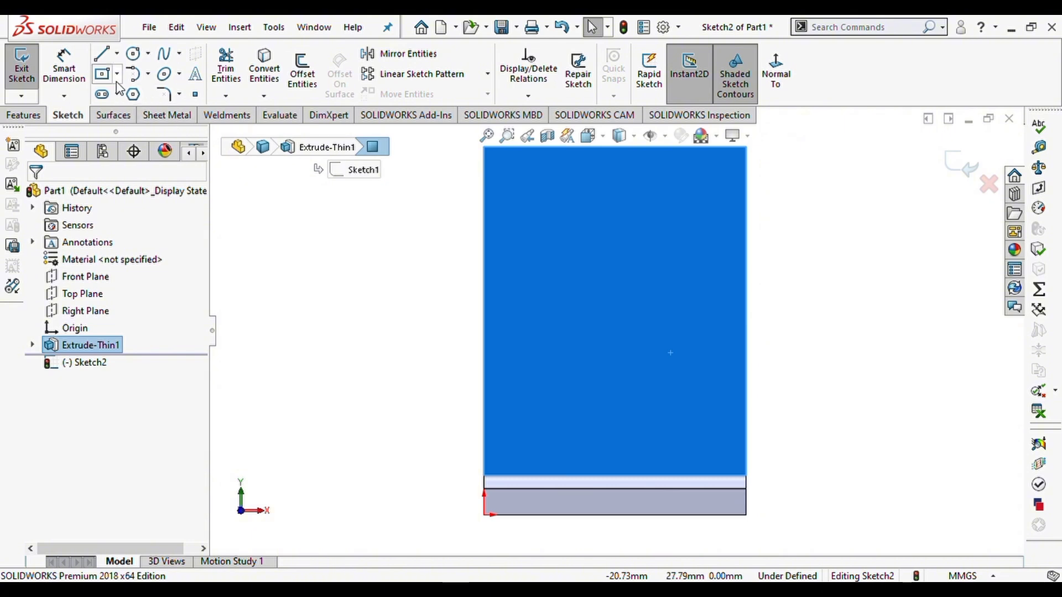
left_click(133, 53)
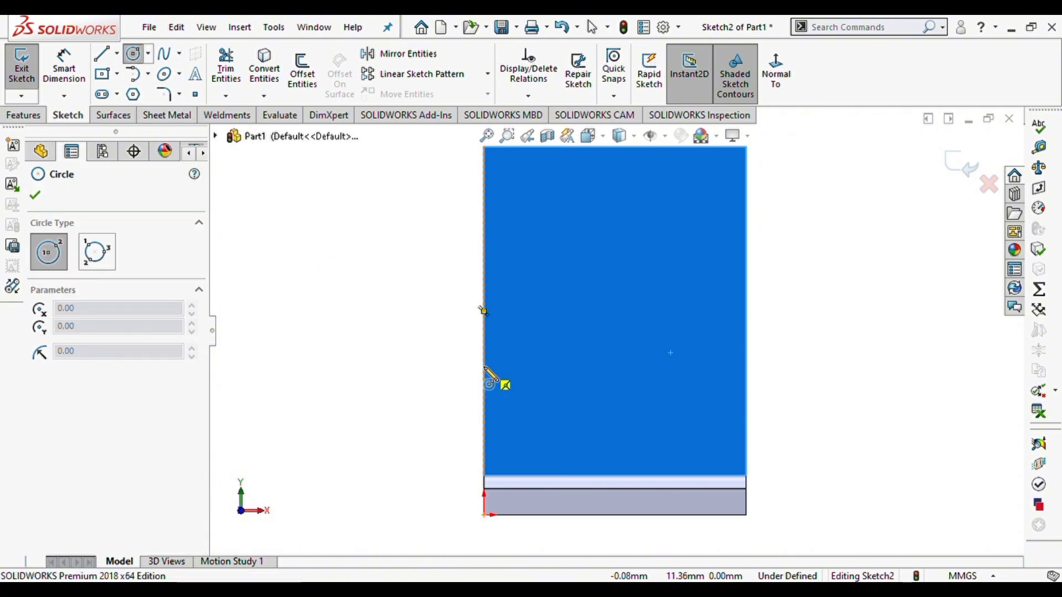
left_click(615, 260)
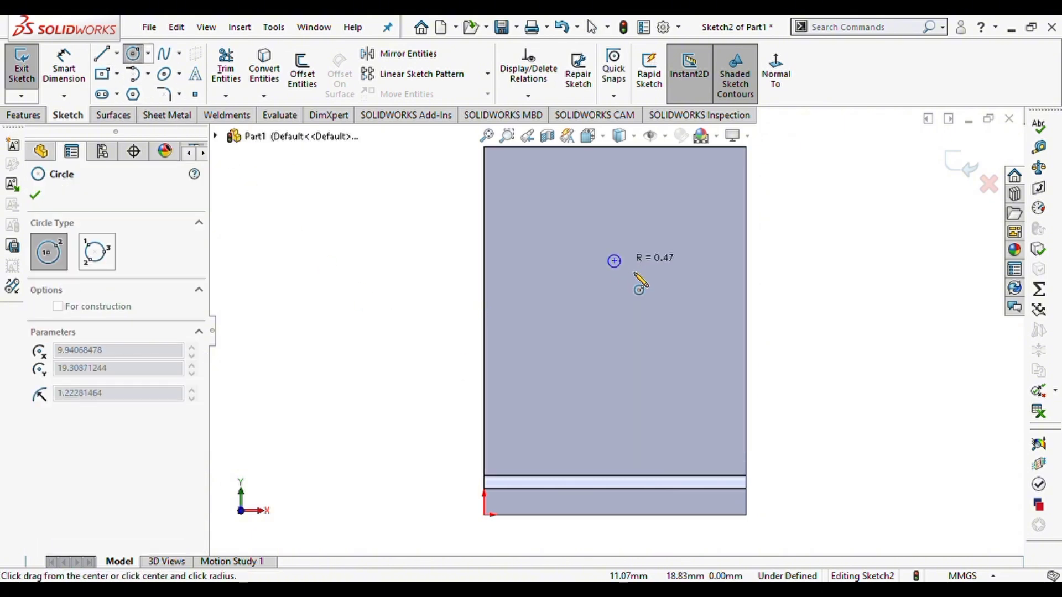
left_click(666, 299)
- Draw a small center rectangle centred on the upright flange's right edge, near the bend
left_click(102, 73)
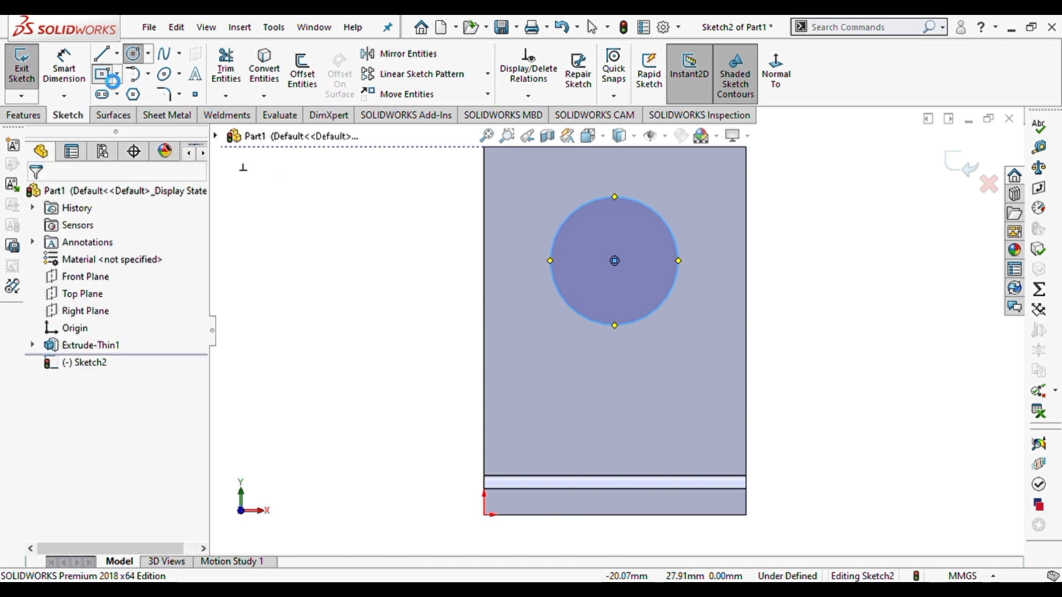
left_click(746, 430)
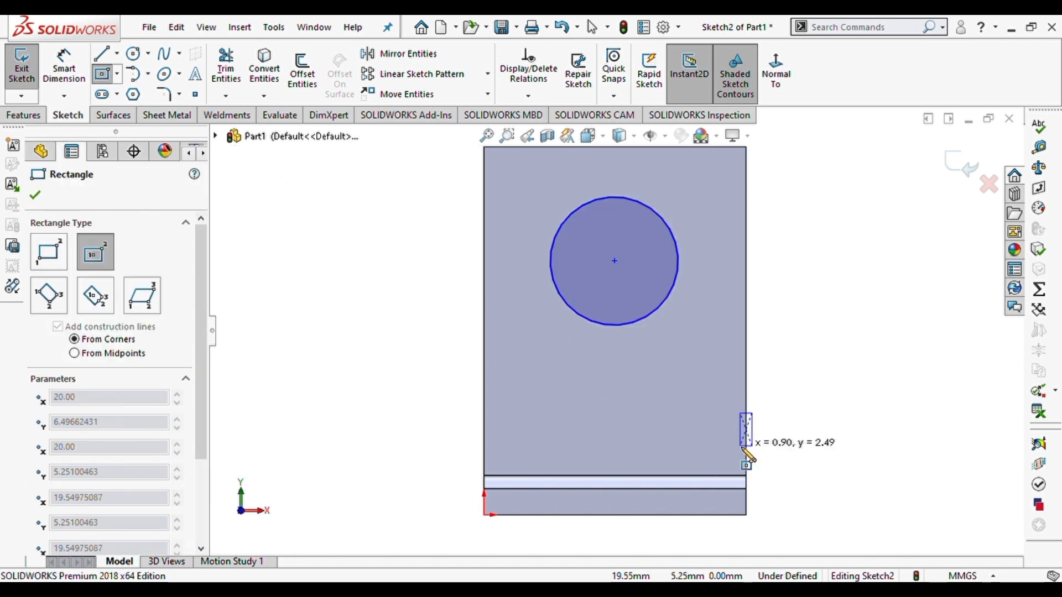
left_click(735, 440)
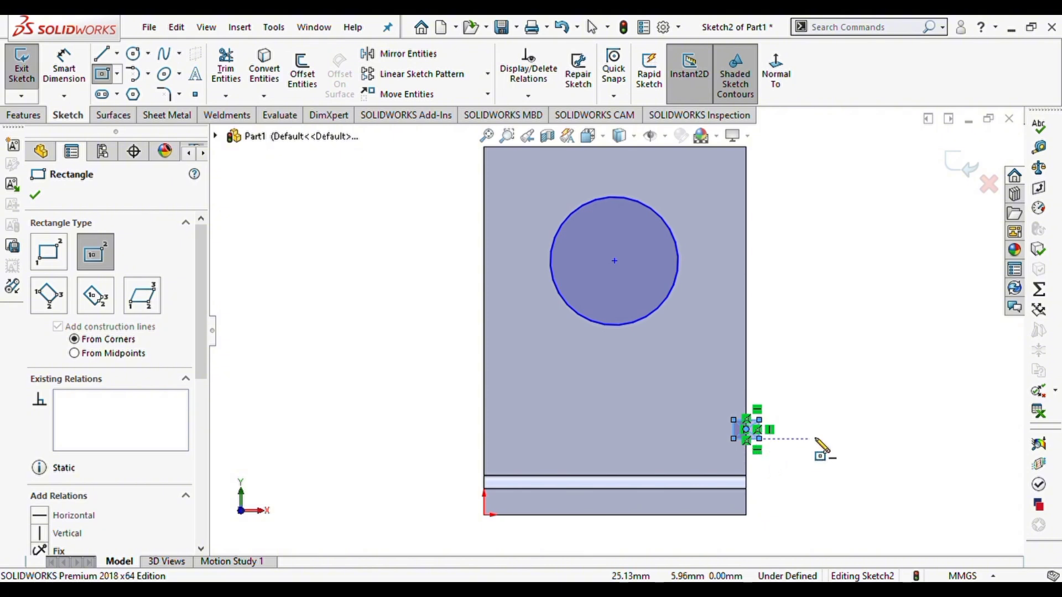
- Dimension the circle on the upright flange with a diameter of 10 mm
scroll(814, 414, "up", 1)
right_click_drag(815, 288, 810, 264)
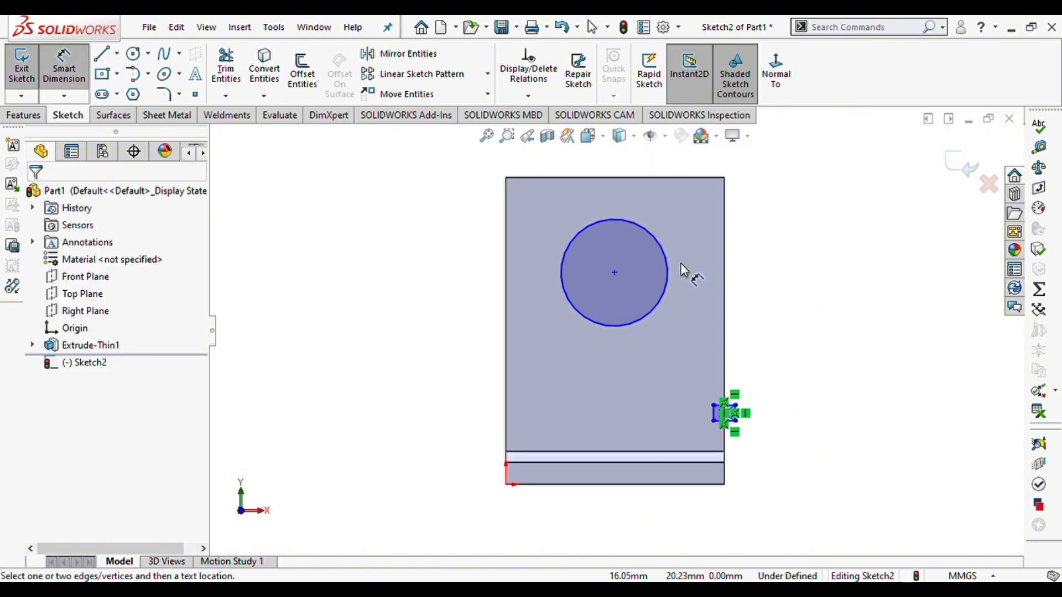
left_click(666, 264)
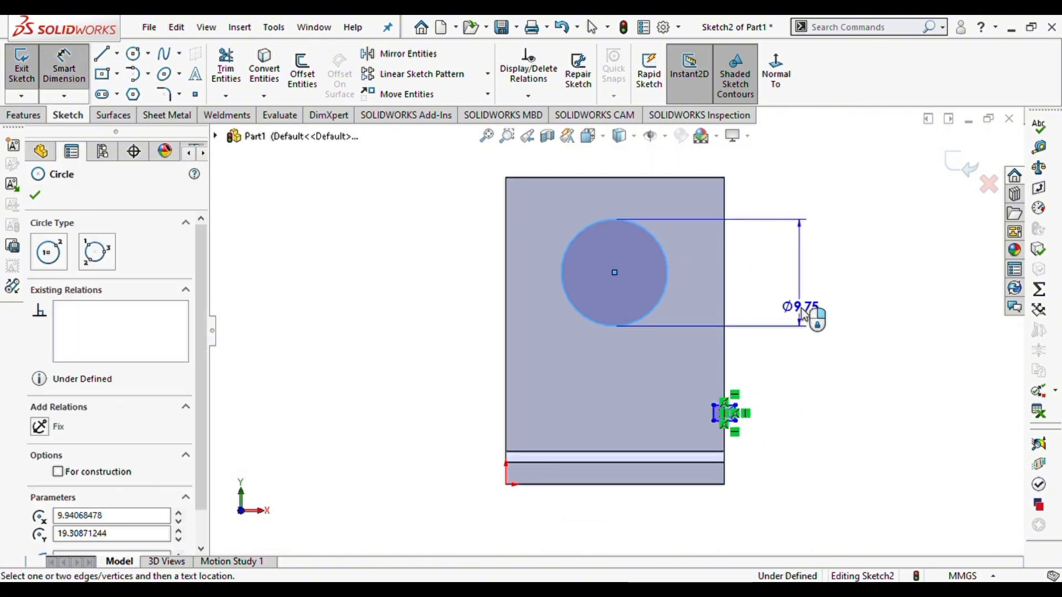
left_click(815, 348)
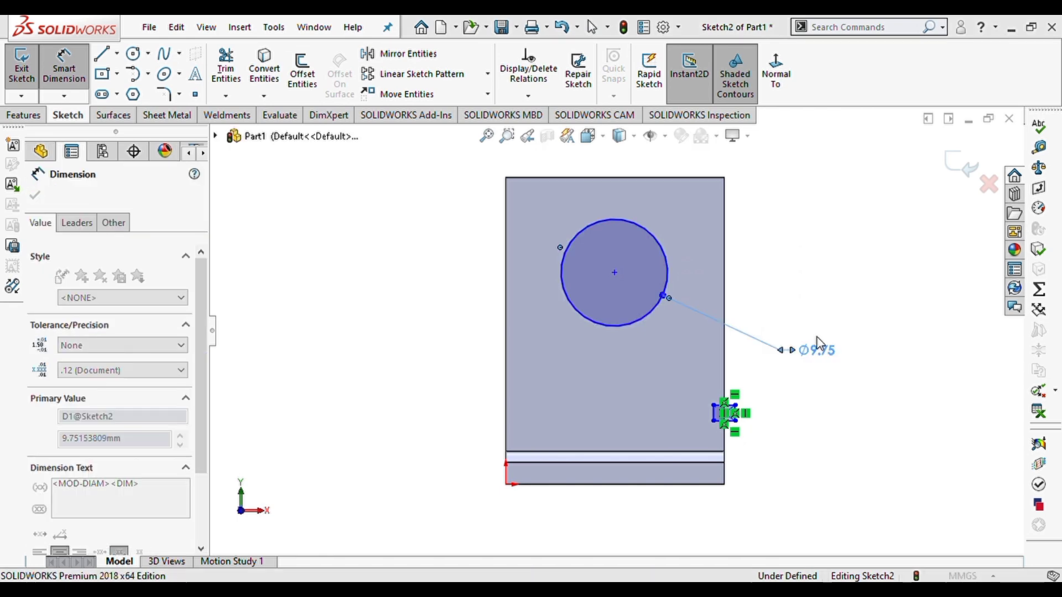
type("10")
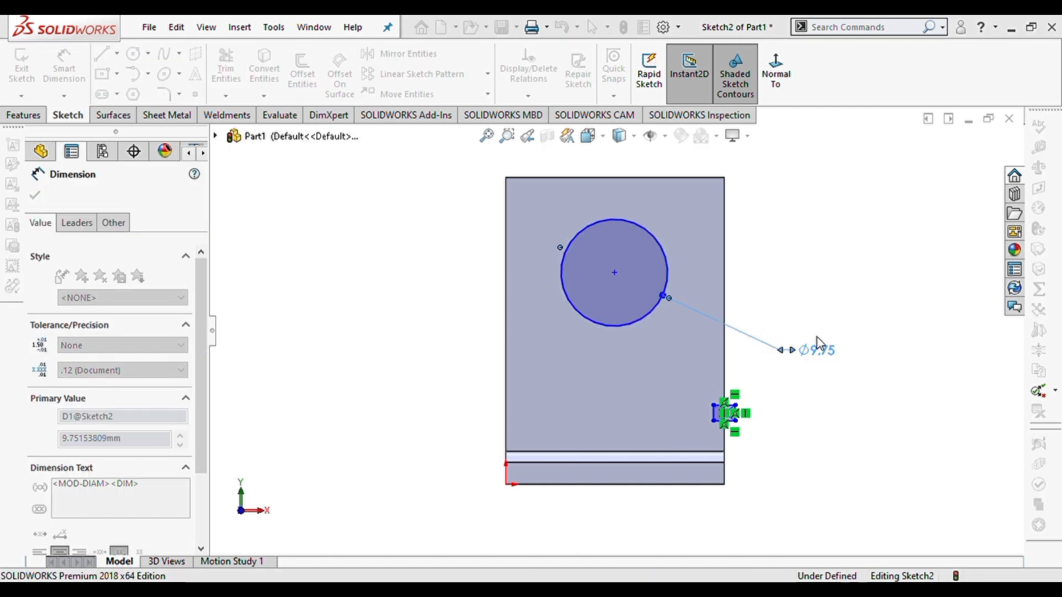
key("Return")
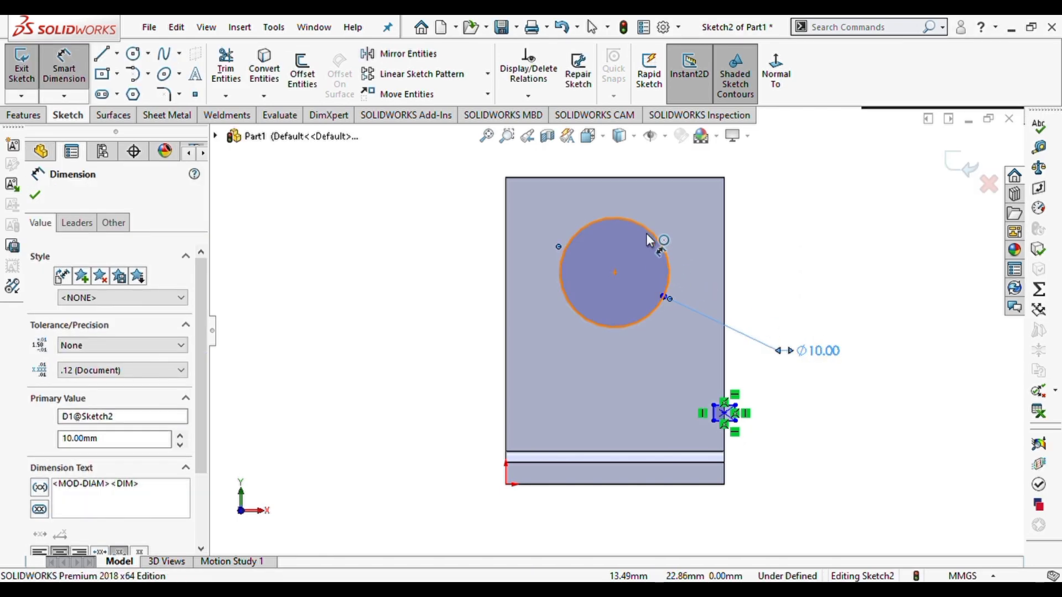
- Position the circle's center 10 mm from the flange's left edge and 10 mm from its top edge
left_click(652, 237)
left_click(505, 259)
left_click(445, 225)
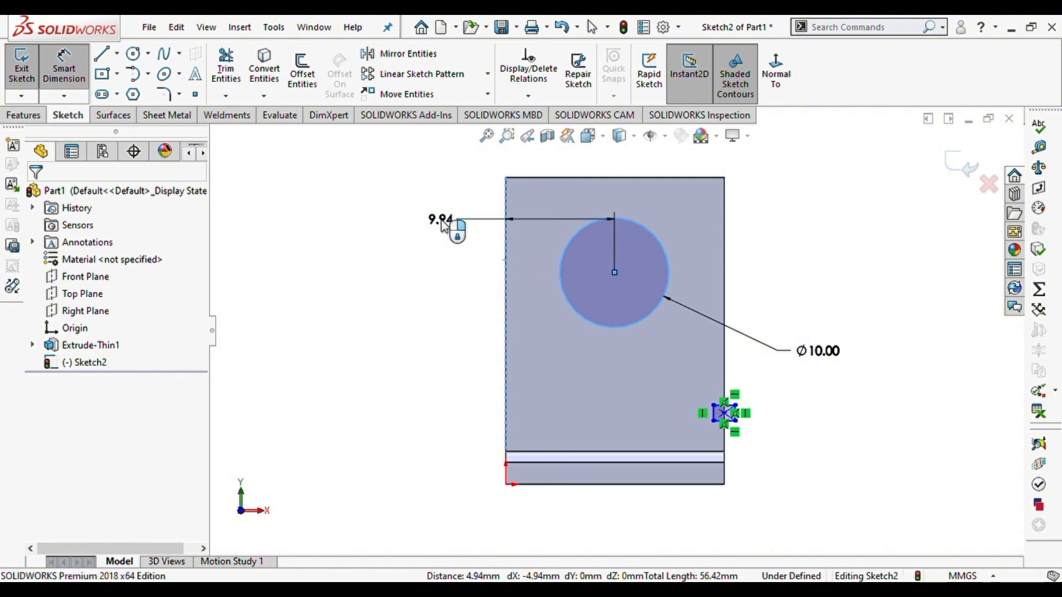
type("10")
key("Return")
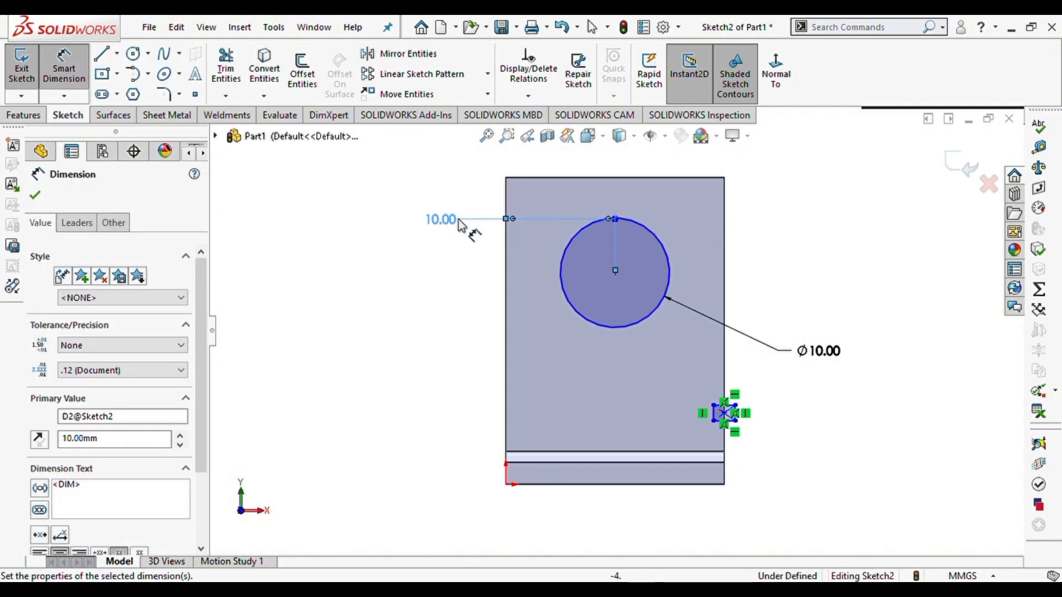
left_click(594, 229)
left_click(580, 178)
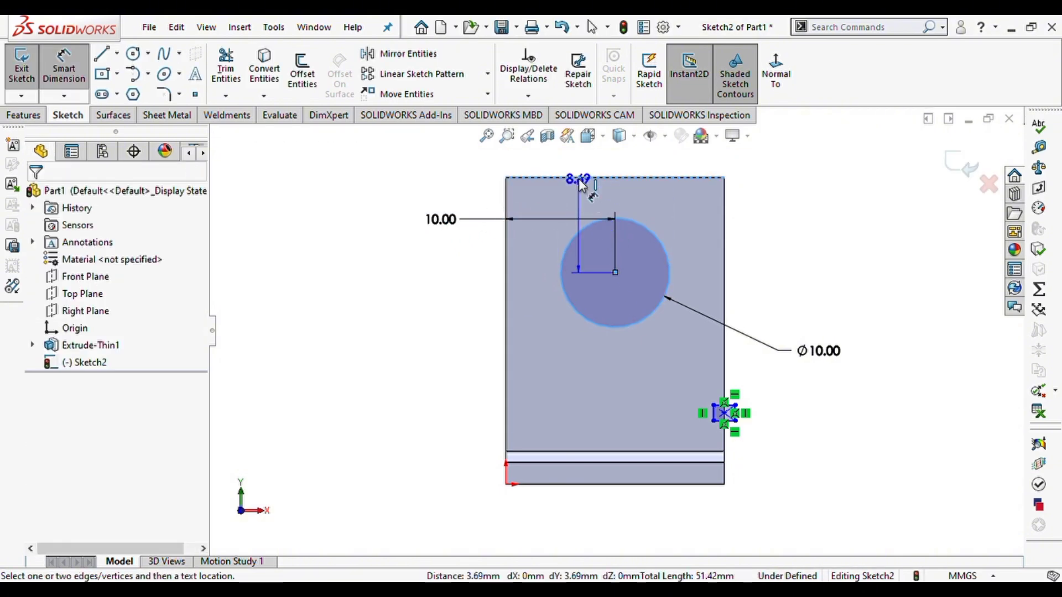
left_click(483, 244)
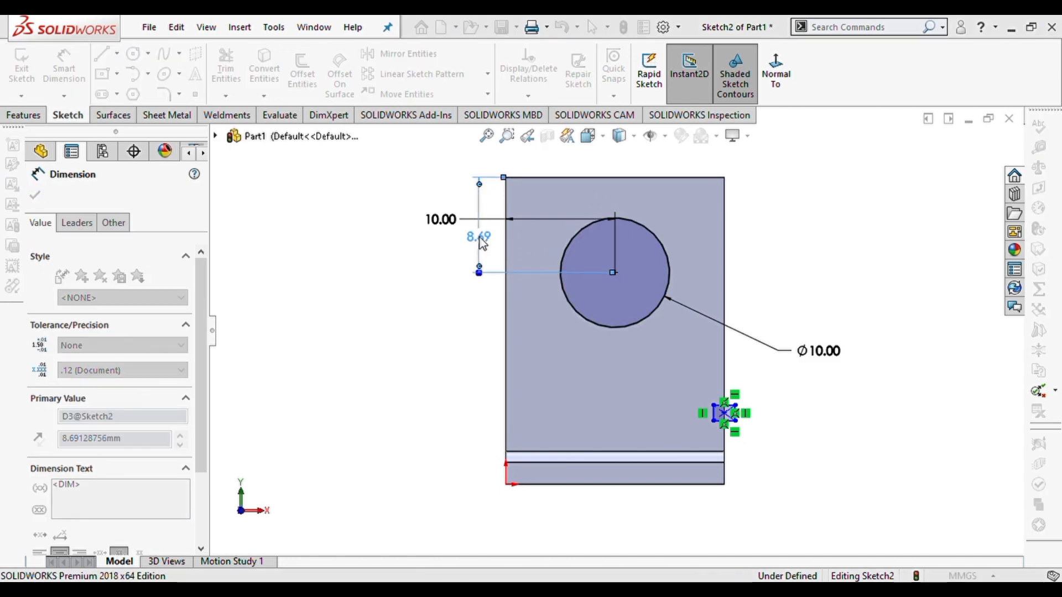
type("10")
key("Return")
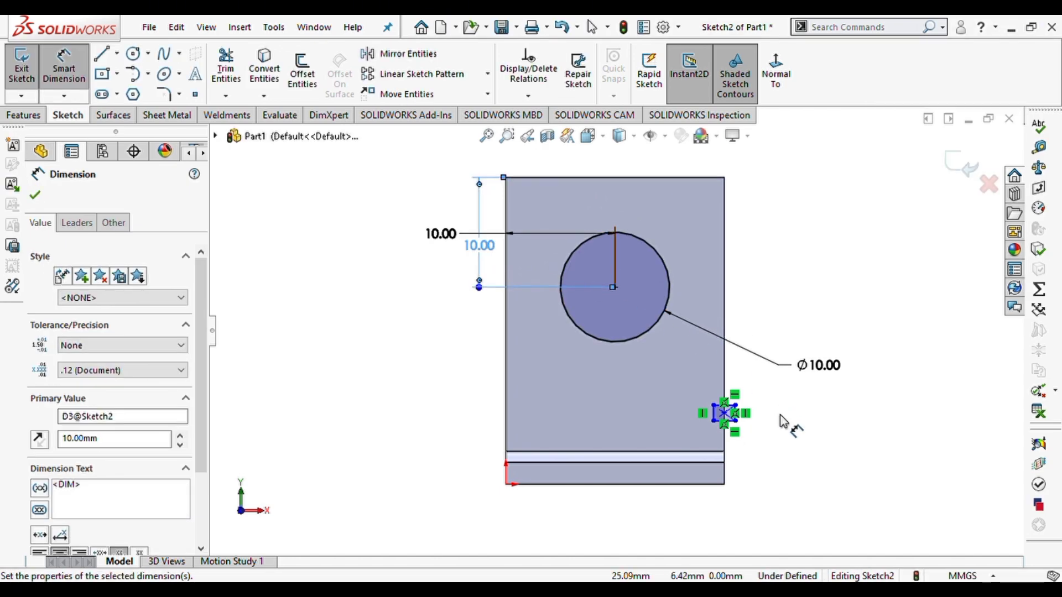
scroll(784, 423, "down", 5)
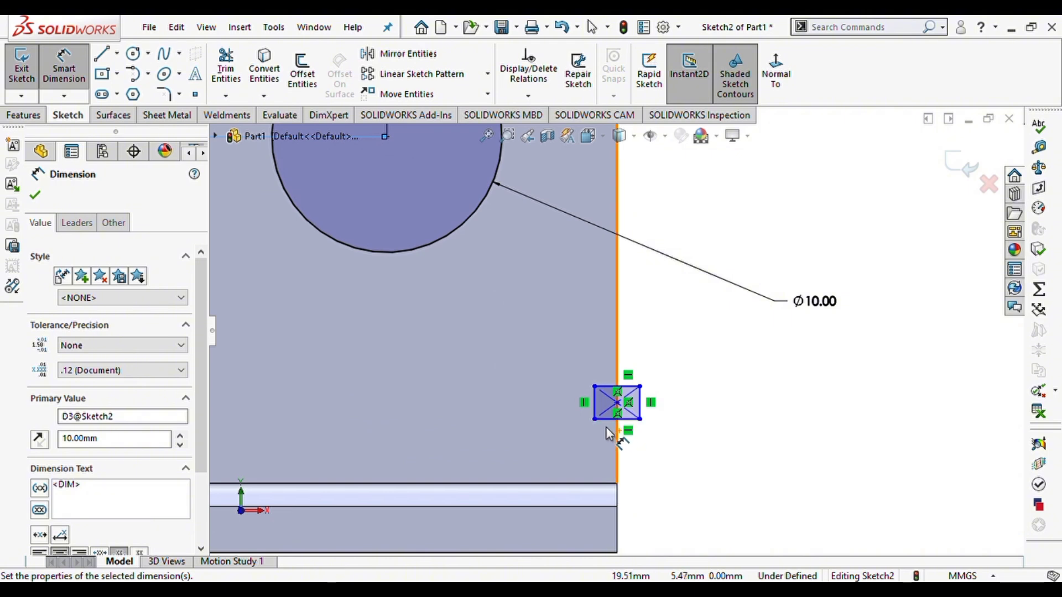
left_click(608, 419)
left_click(610, 484)
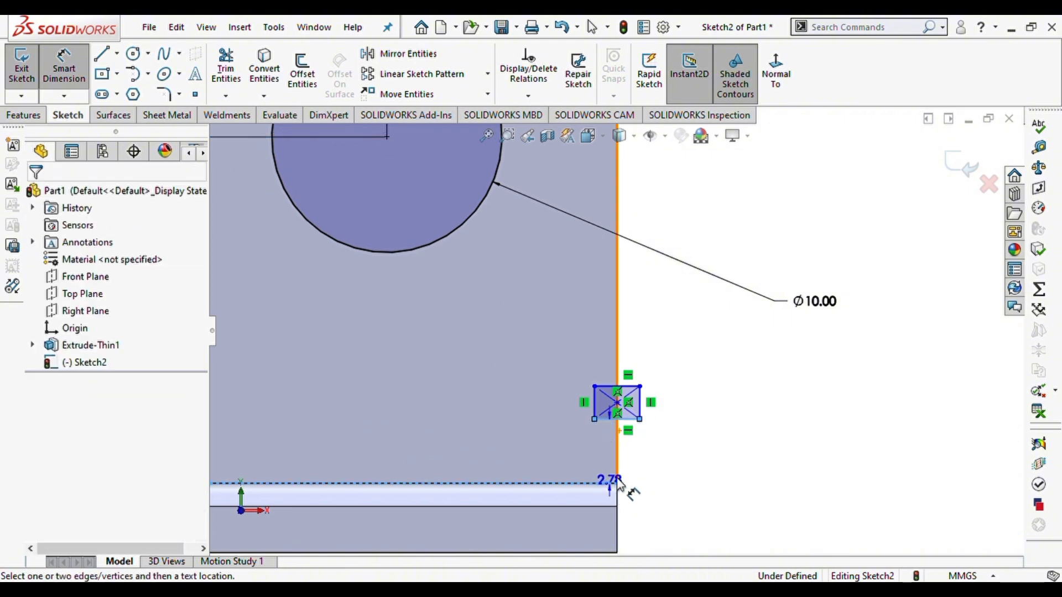
left_click(662, 457)
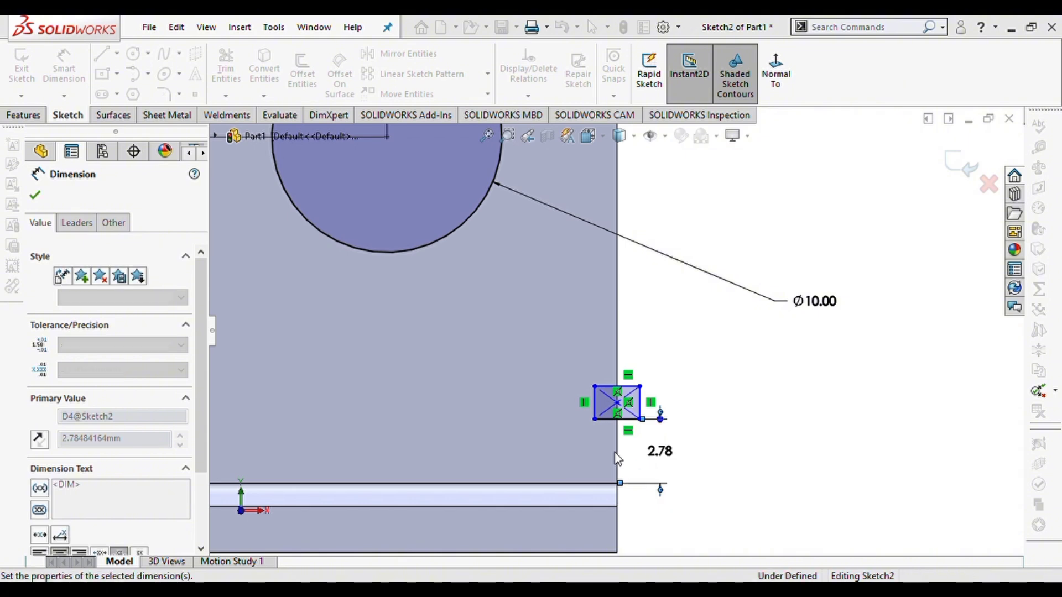
key("Delete")
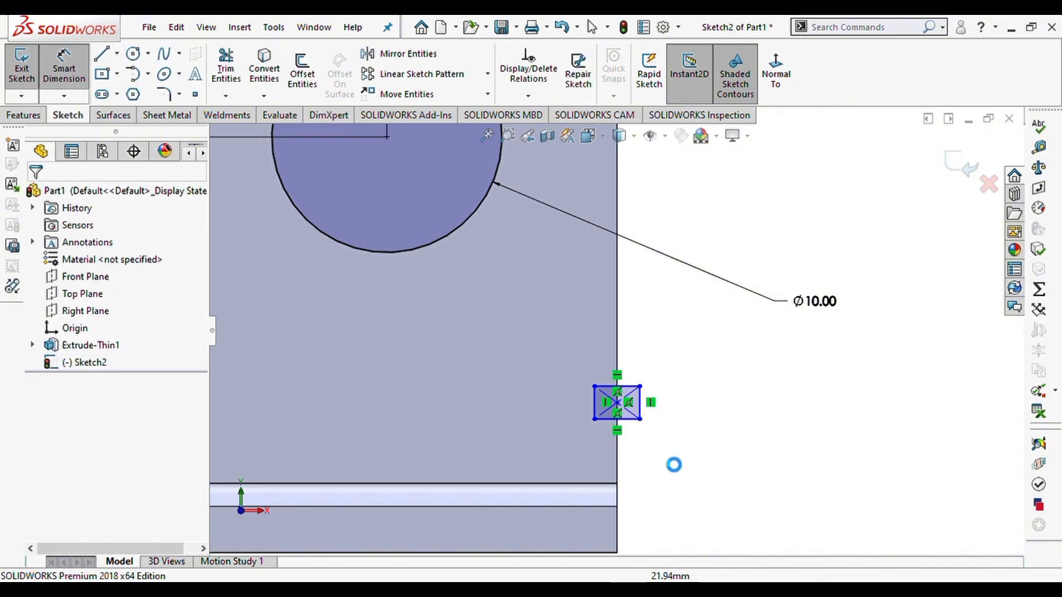
- Dimension the notch rectangle's vertical side at 5 mm
left_click(594, 410)
left_click(540, 402)
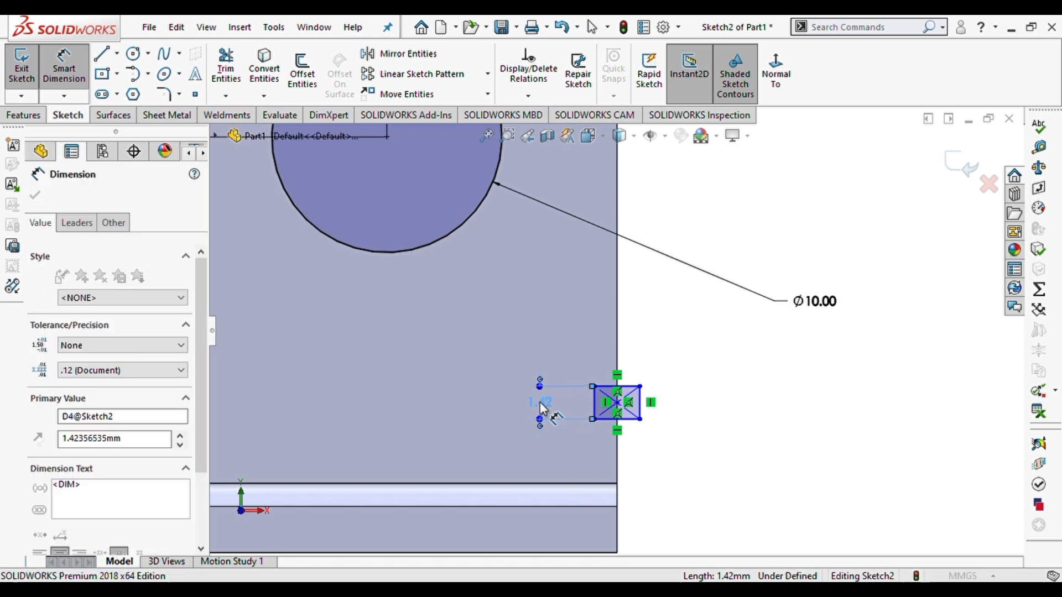
type("5")
key("Return")
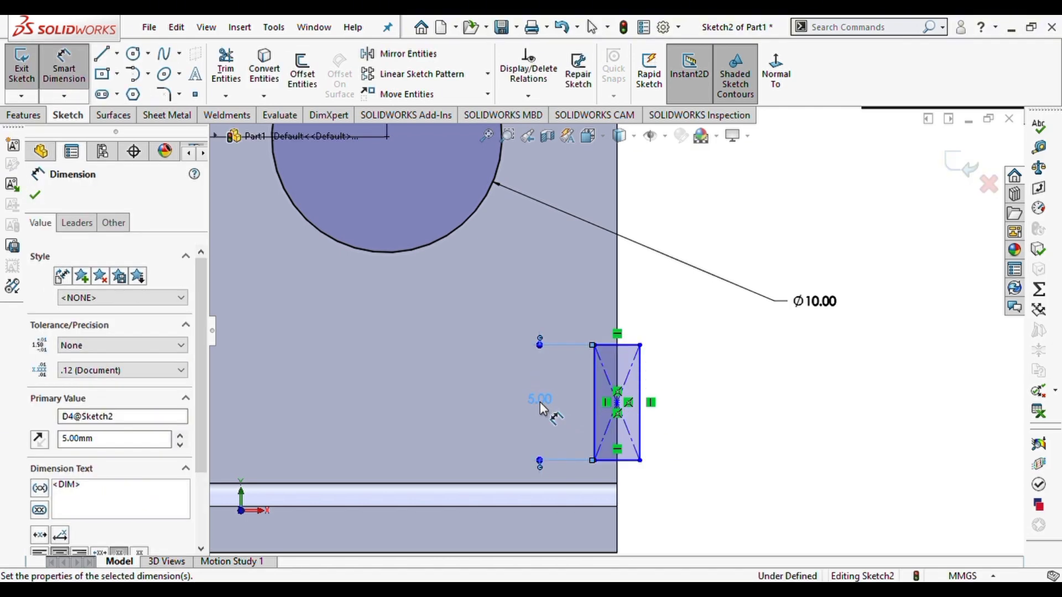
- Set the distance from the rectangle's inner vertical side to the flange's right edge to 4 mm
left_click(595, 374)
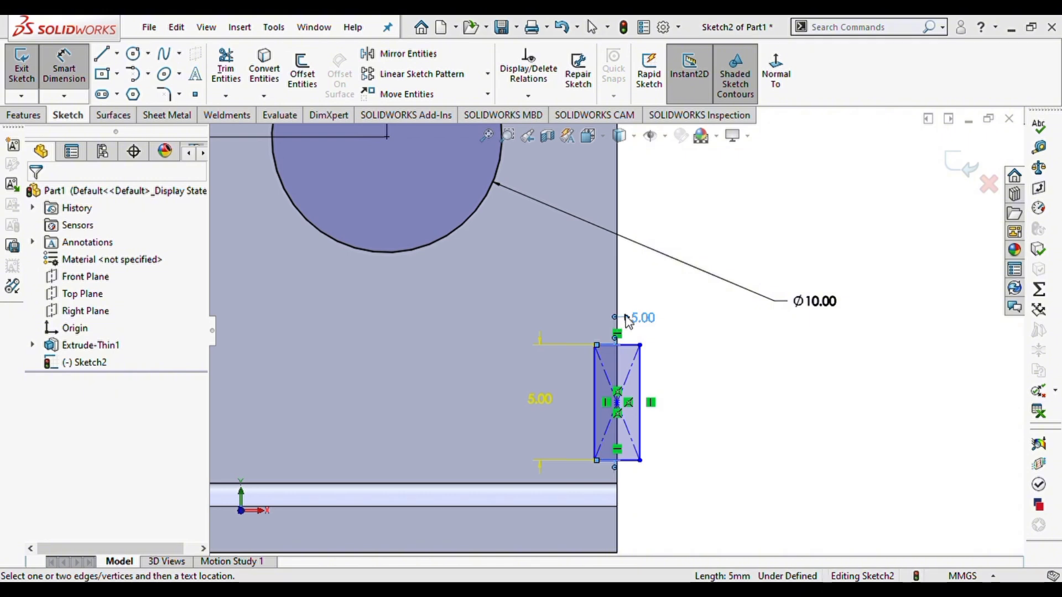
key("Escape")
left_click(594, 360)
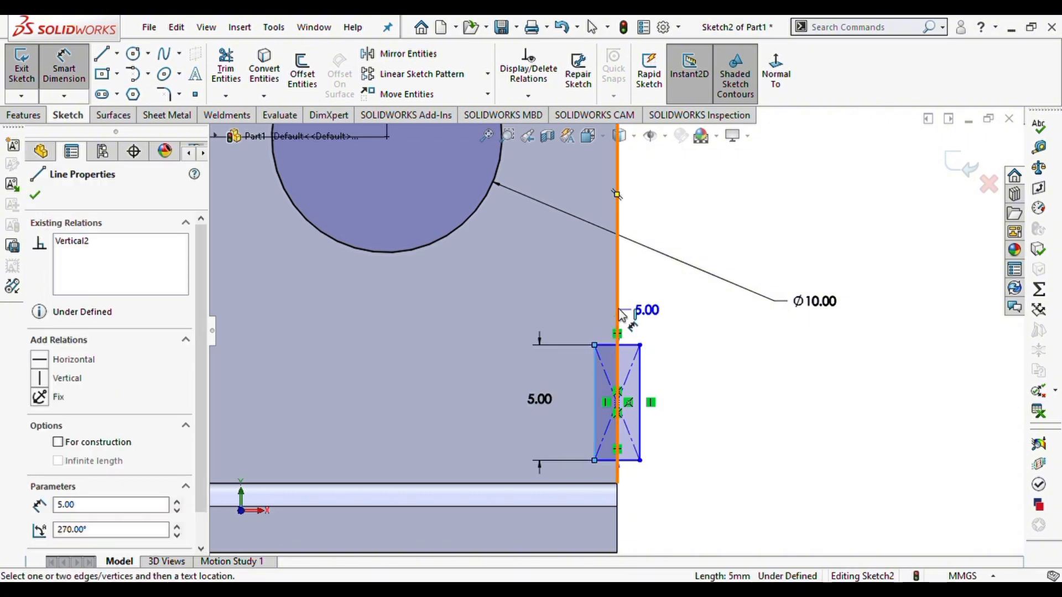
left_click(619, 312)
left_click(706, 321)
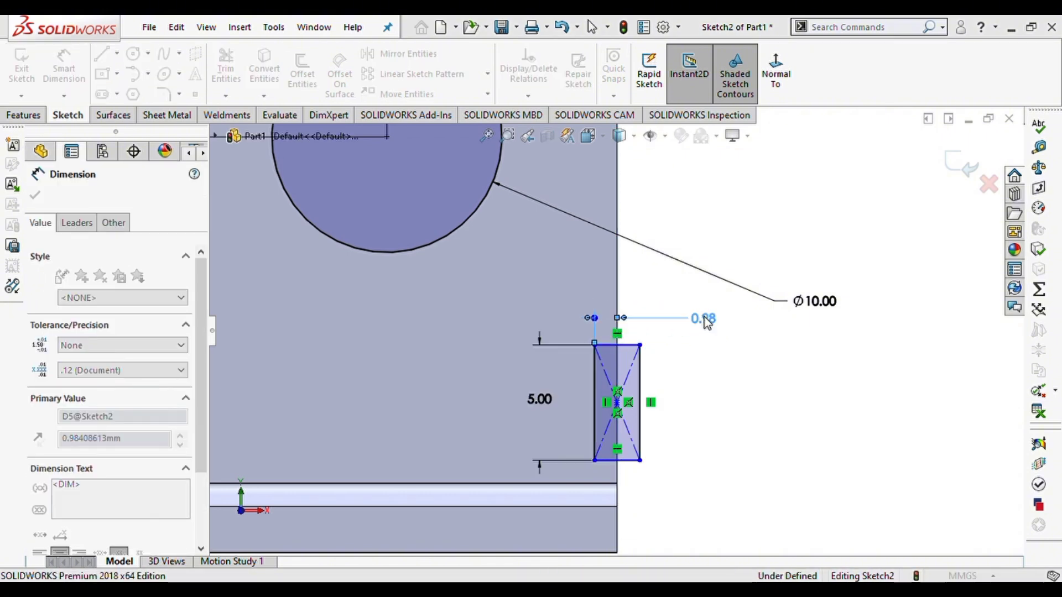
type("4")
key("Return")
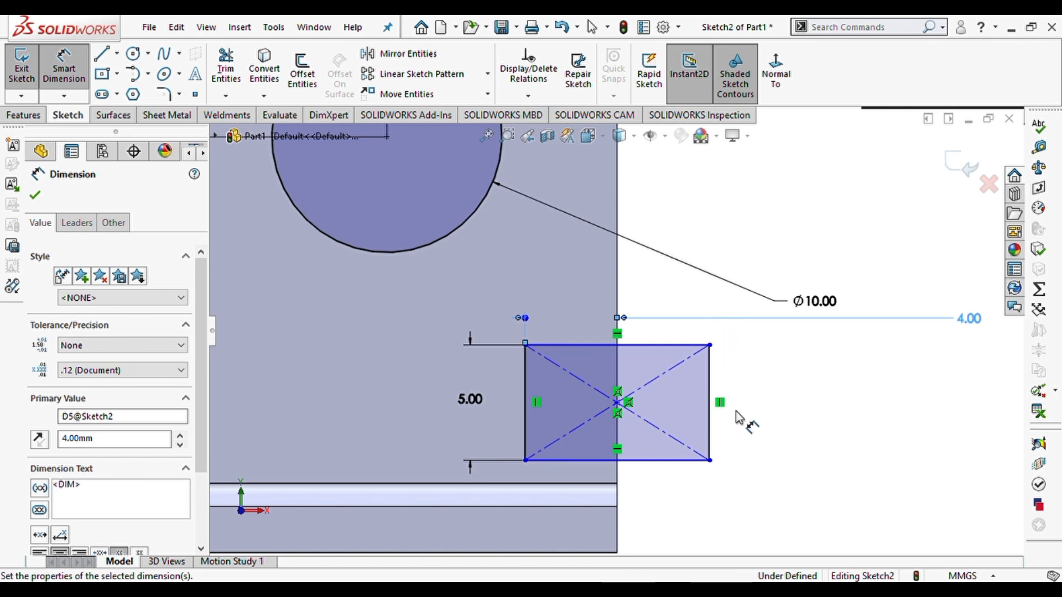
- Make the rectangle's lower side collinear with the upper edge of the bend
right_click(773, 432)
left_click(798, 459)
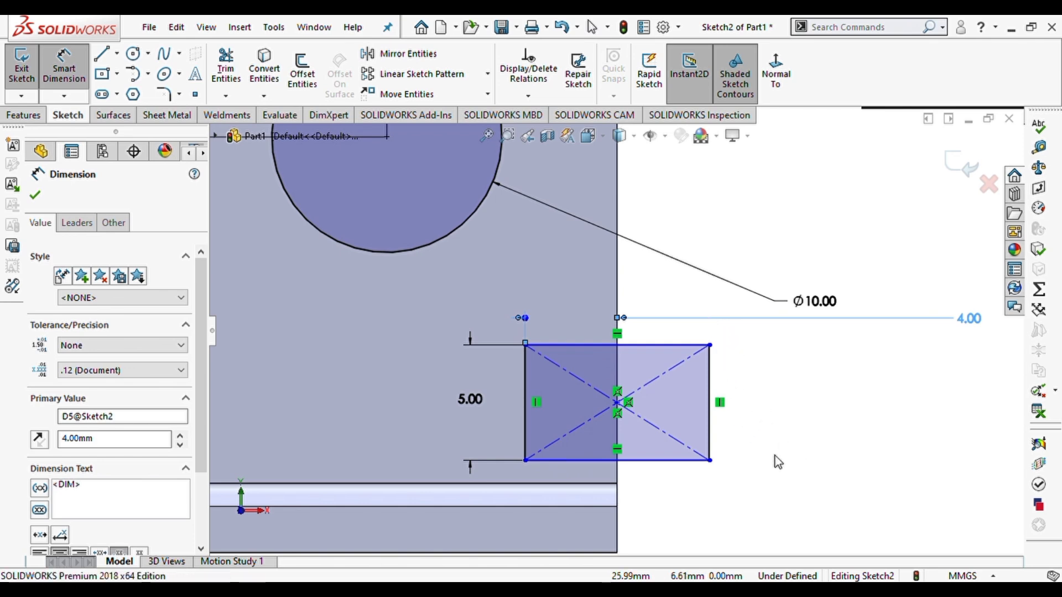
left_click(620, 460)
left_click(611, 484, "ctrl")
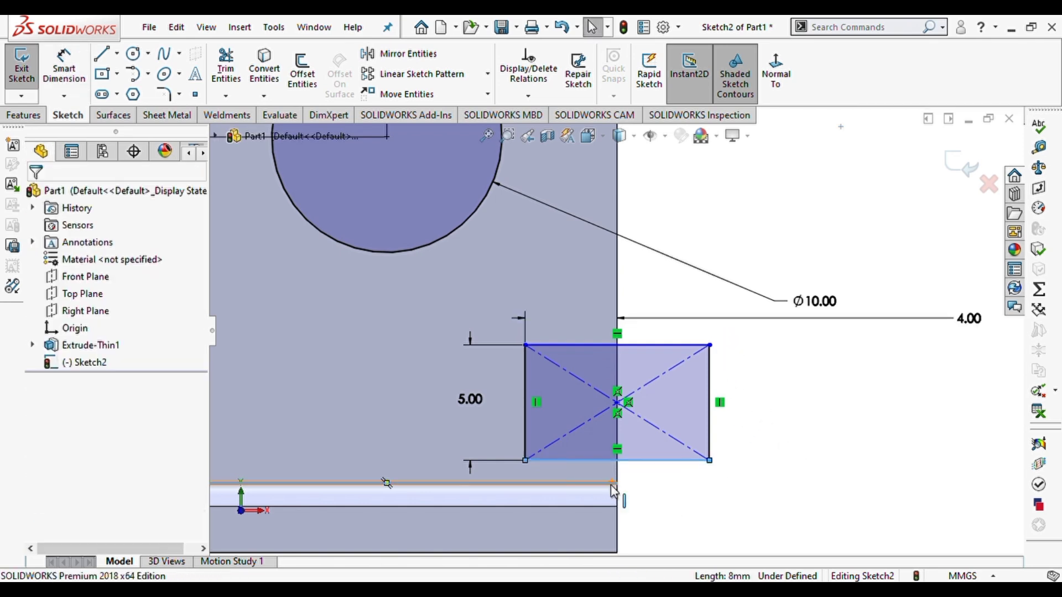
middle_click_drag(656, 490, 603, 514)
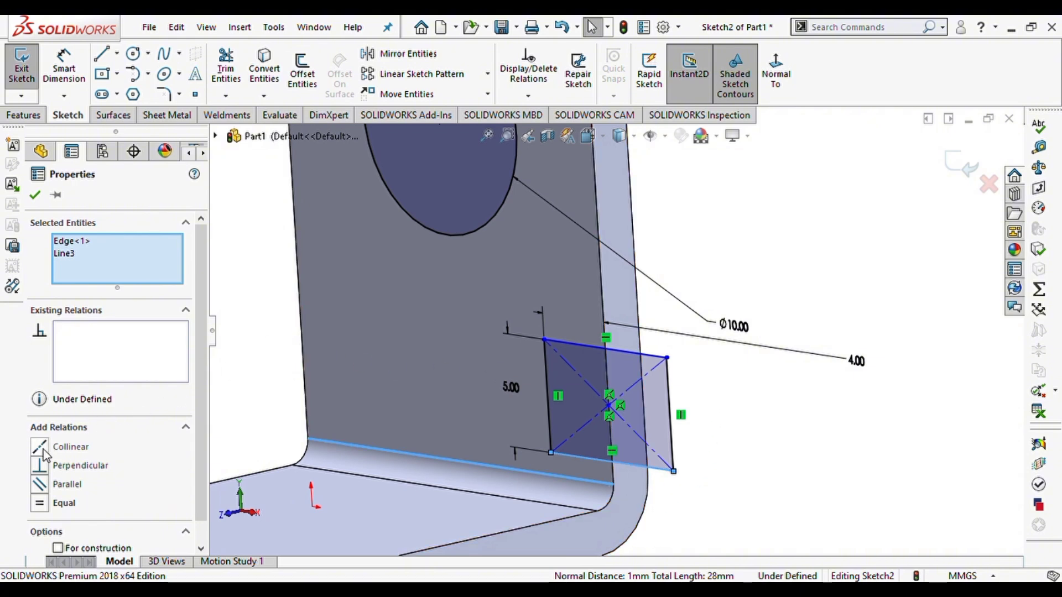
left_click(34, 195)
- Cut the circle and the rectangle through the upright flange with an Extruded Cut set to Through All
scroll(788, 422, "up", 3)
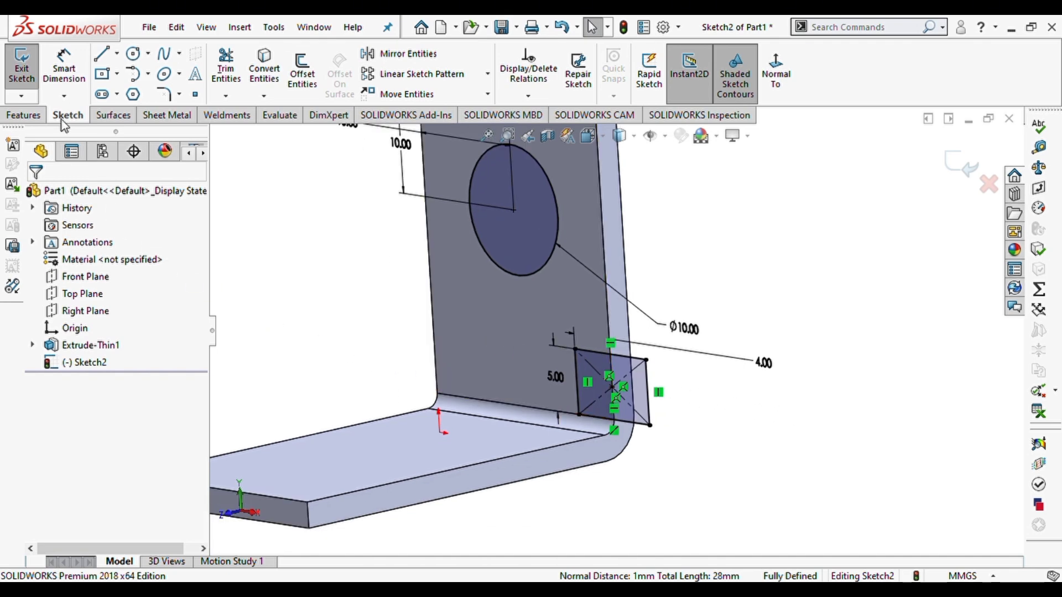
left_click(23, 115)
left_click(235, 81)
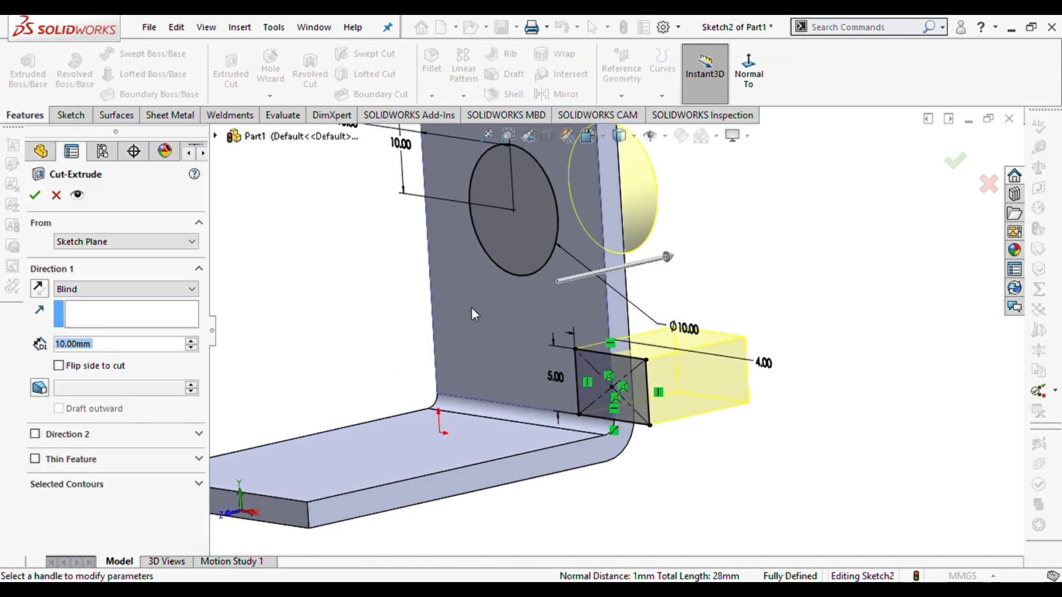
left_click(76, 294)
key("Down")
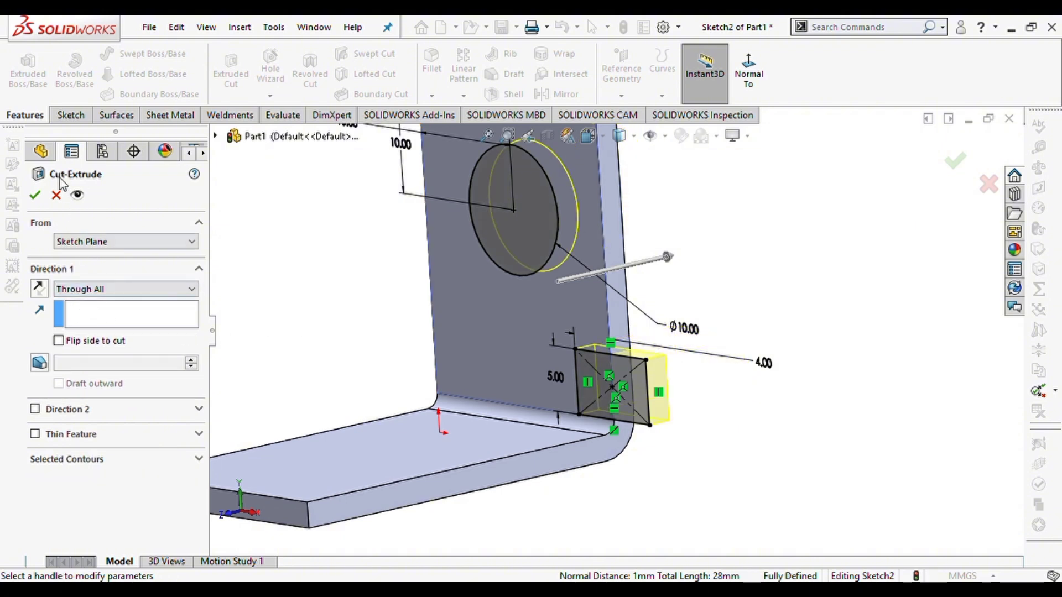
left_click(34, 197)
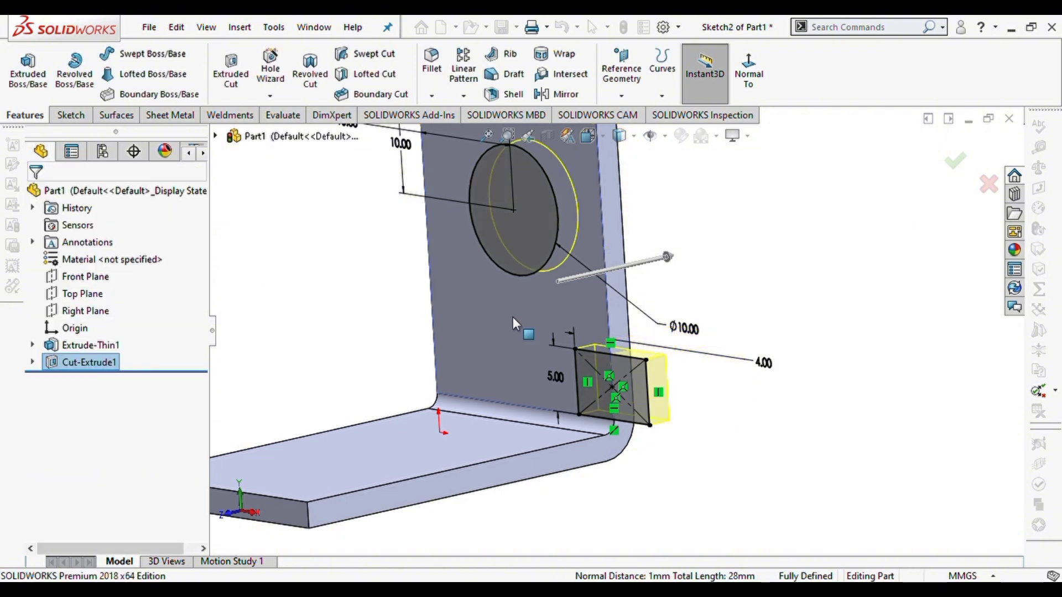
- Start a sketch on the horizontal flange's upper face and draw a circle about 7.1 mm in diameter toward its free end
middle_click_drag(553, 334, 540, 353)
scroll(526, 310, "up", 3)
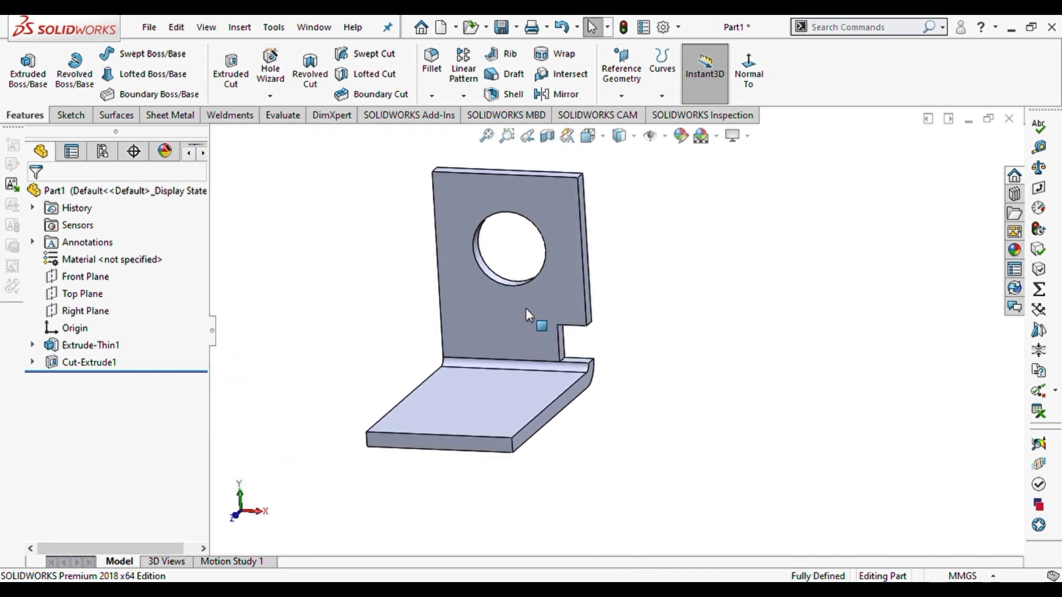
scroll(532, 303, "down", 2)
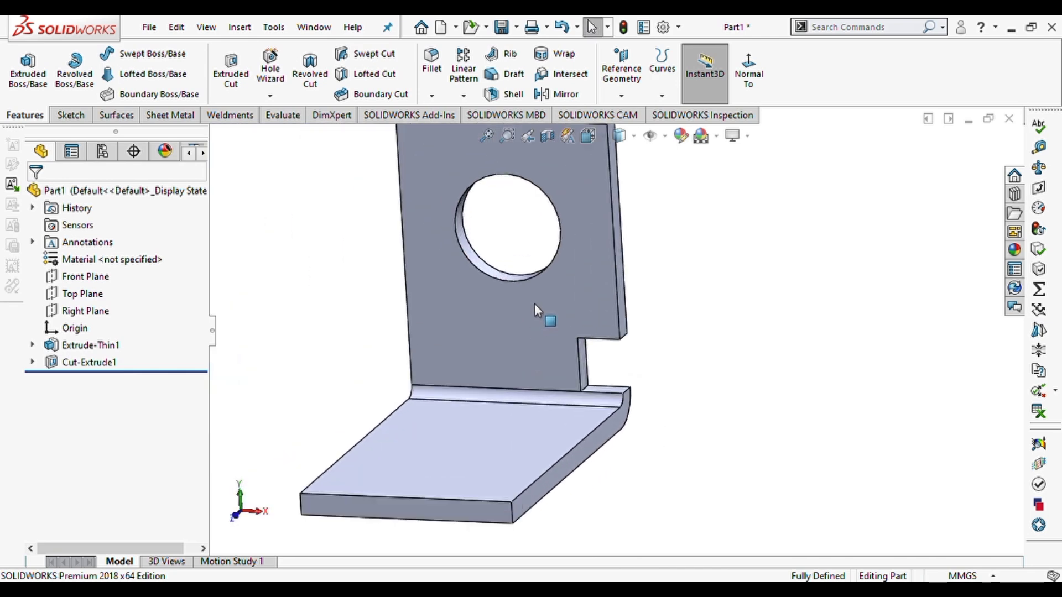
left_click(493, 443)
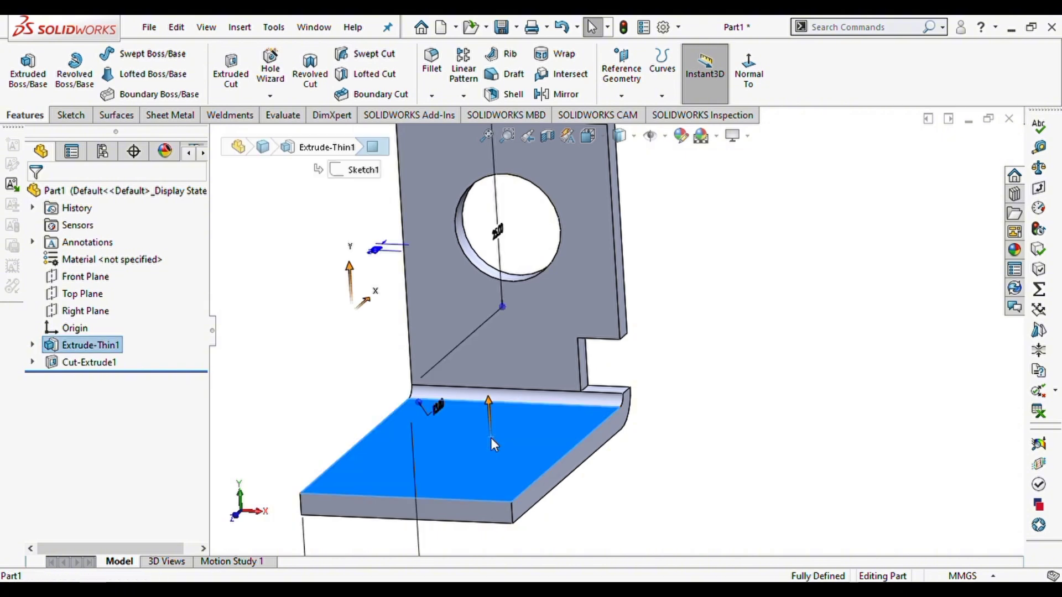
left_click(562, 396)
left_click(776, 72)
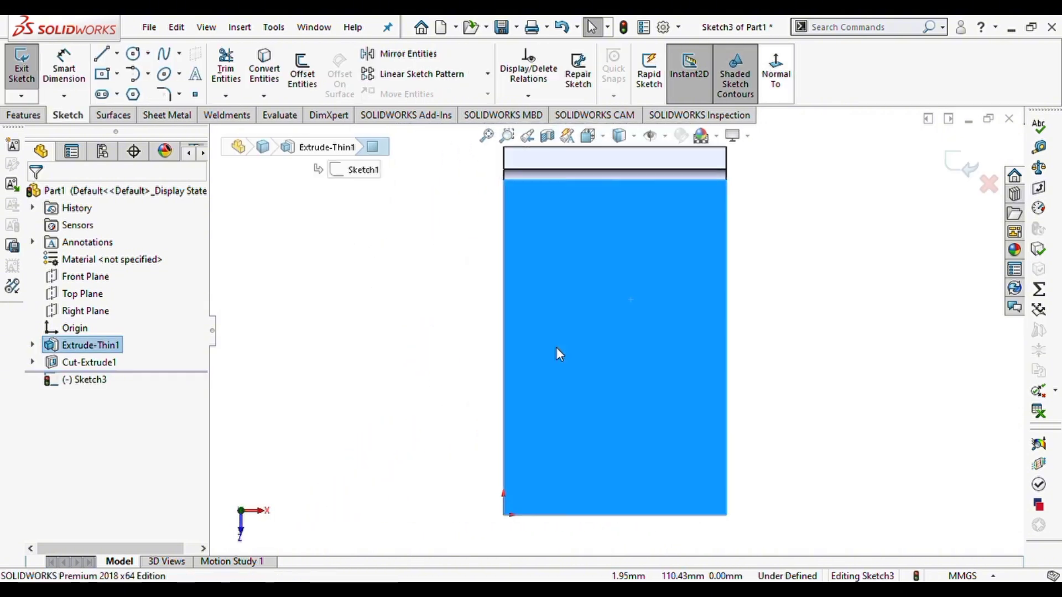
left_click(612, 387)
left_click(643, 424)
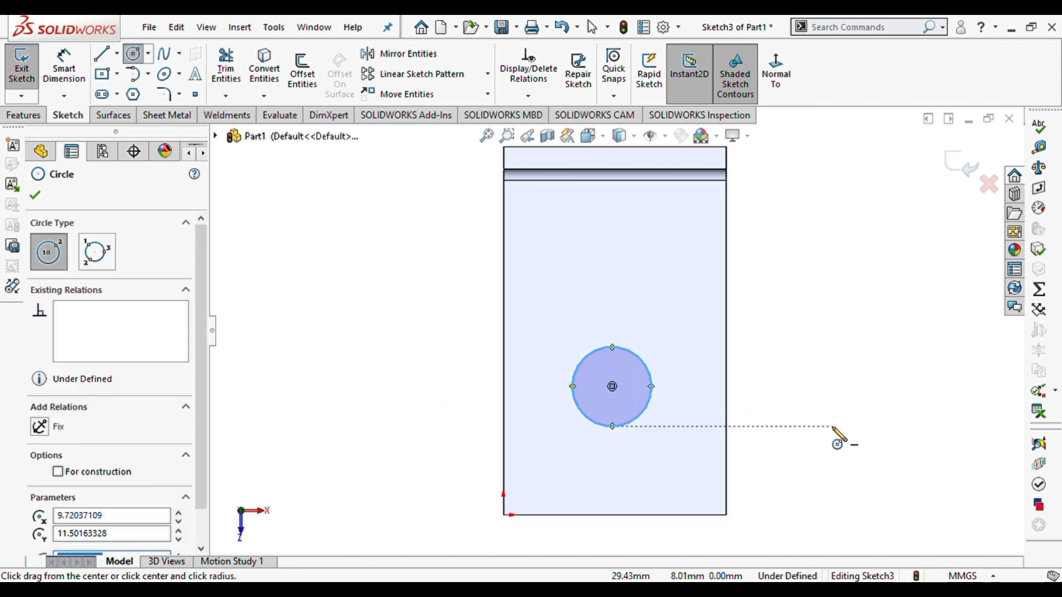
- Set the diameter of the circle on the horizontal flange to 10 mm
right_click_drag(814, 429, 787, 321)
left_click(653, 380)
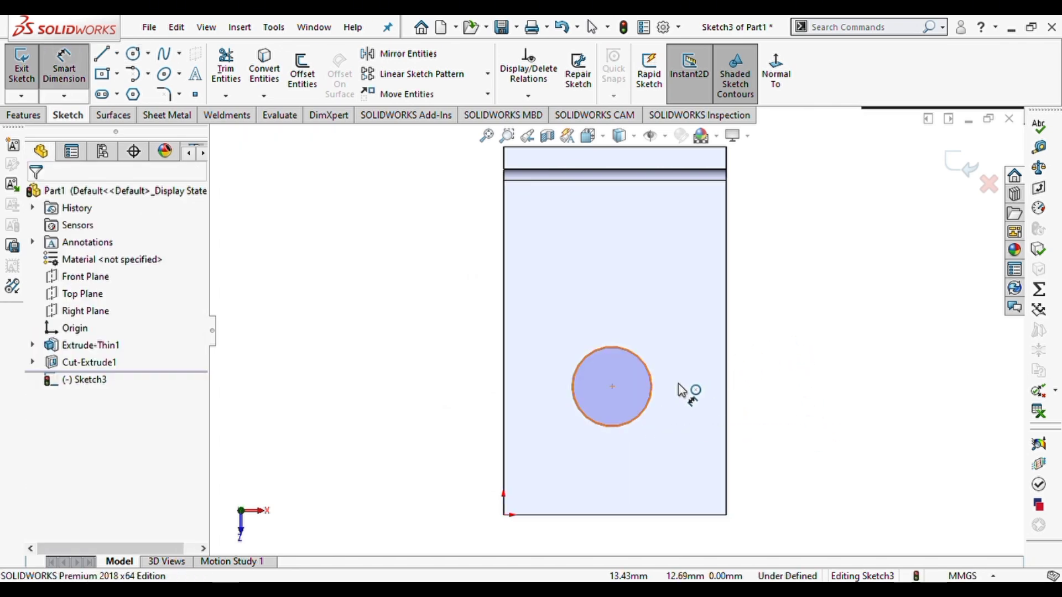
left_click(785, 435)
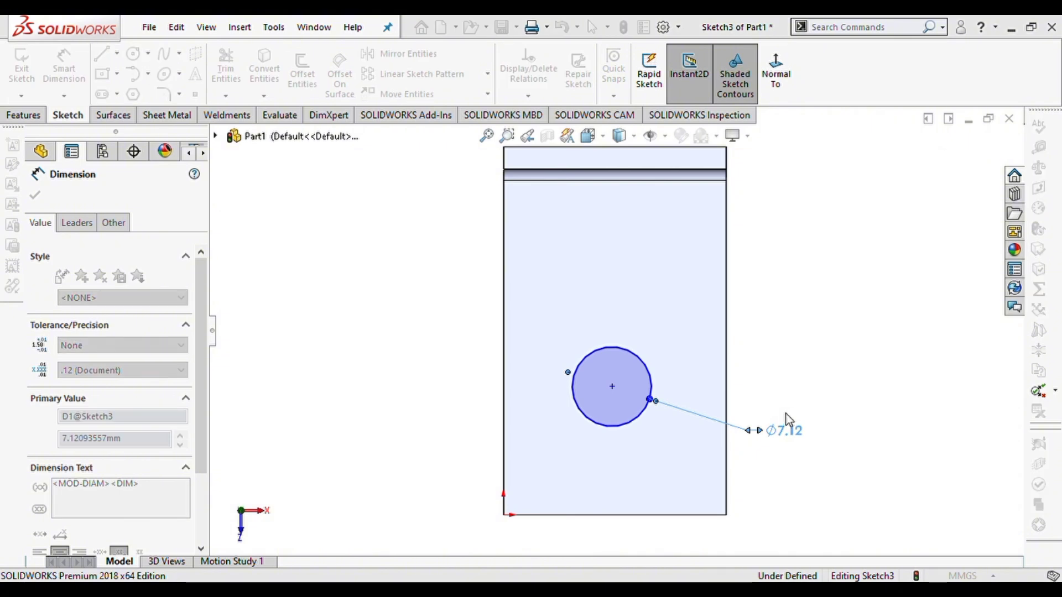
type("10")
key("Return")
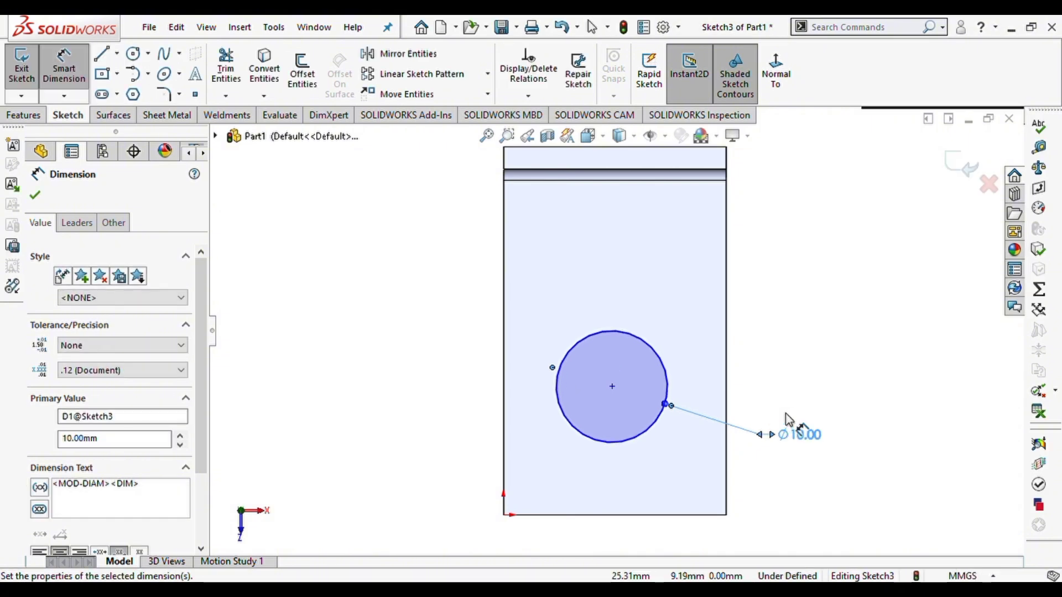
- Dimension the circle's centre 10 mm from the longer side edge of the horizontal flange opposite the origin
left_click(639, 434)
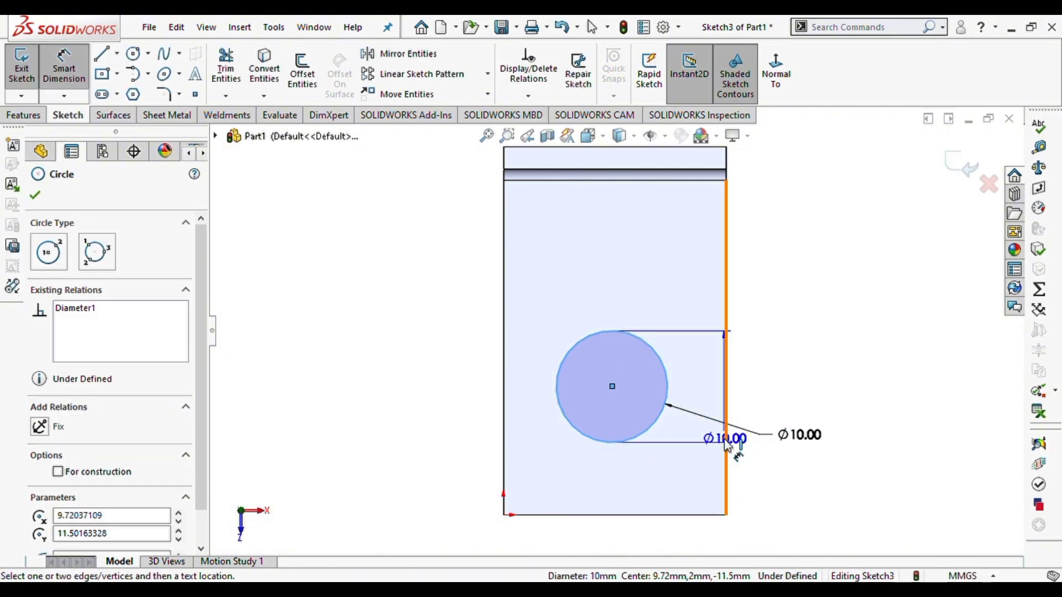
left_click(726, 438)
left_click(792, 476)
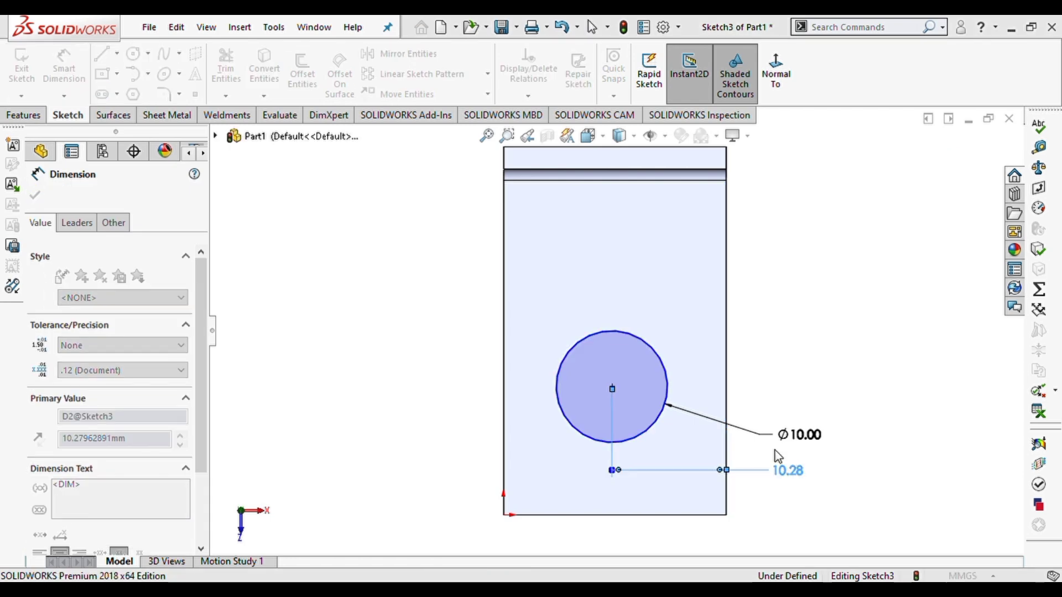
type("10")
key("Return")
- Dimension the circle's centre 10 mm from the free end edge of the horizontal flange
left_click(623, 441)
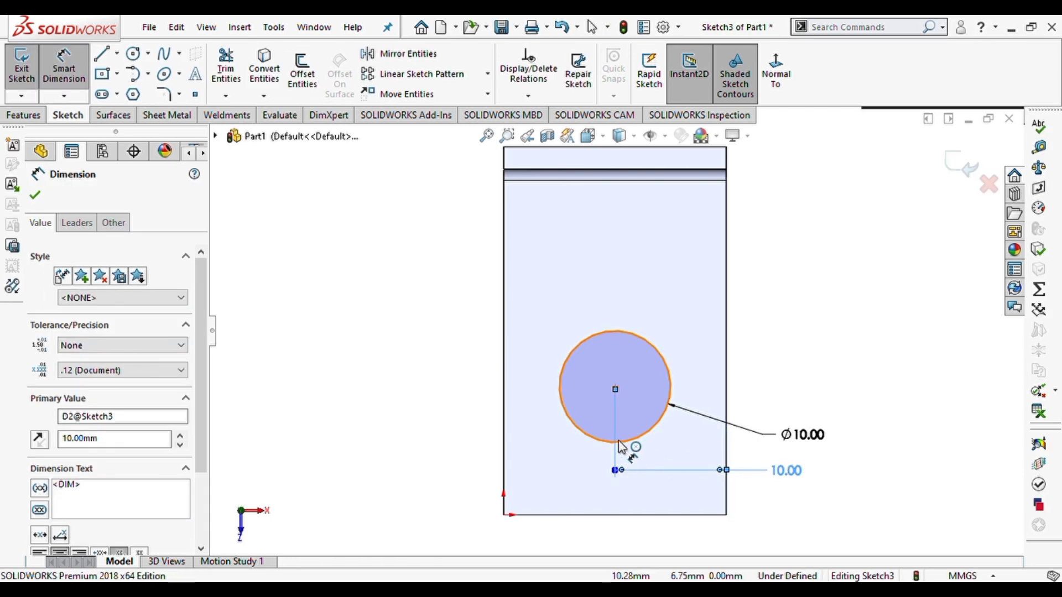
left_click(640, 515)
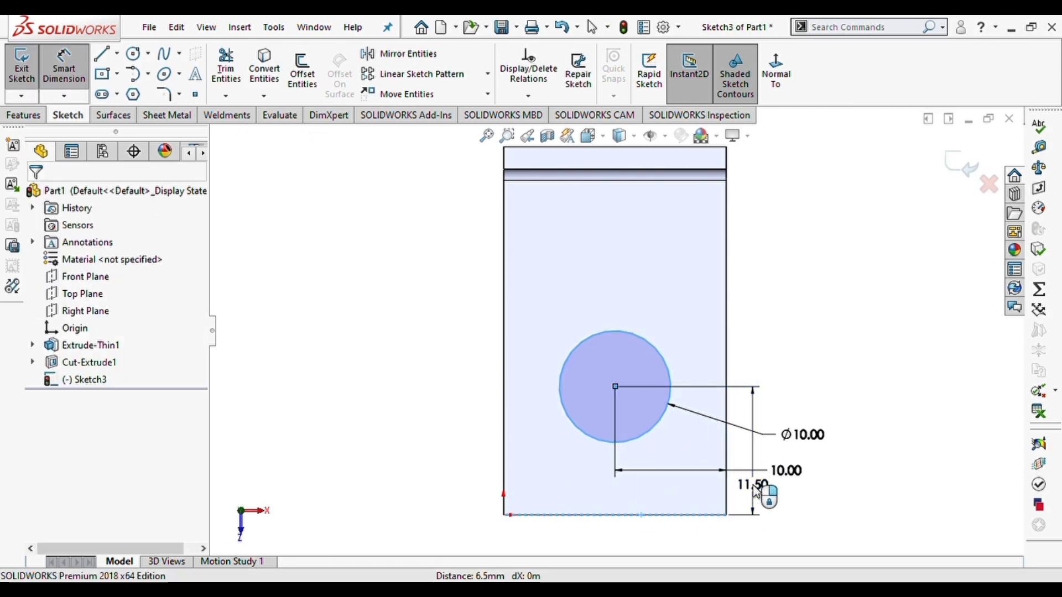
left_click(751, 480)
type("10")
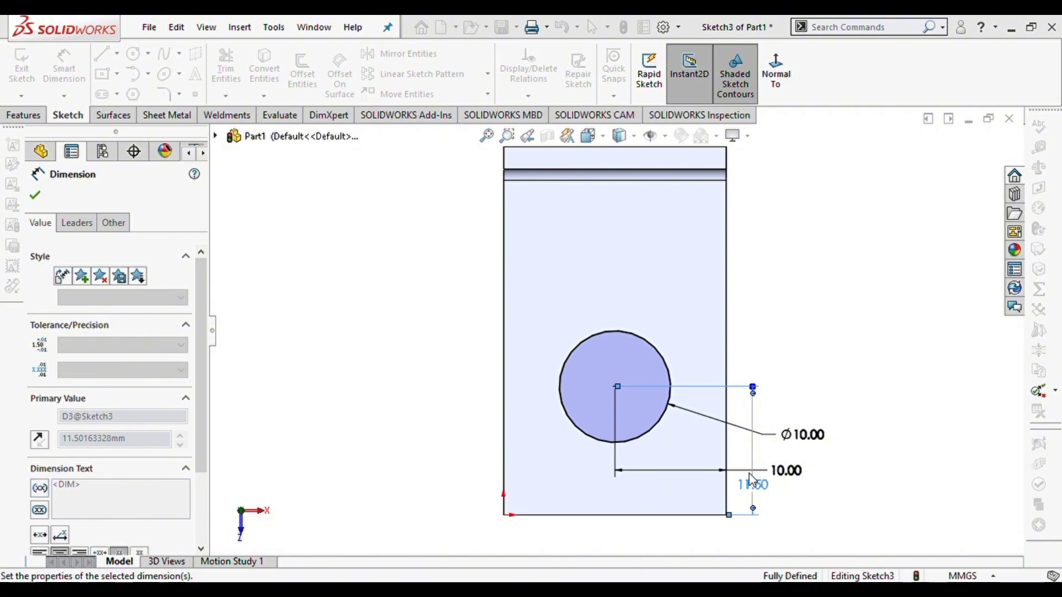
key("Return")
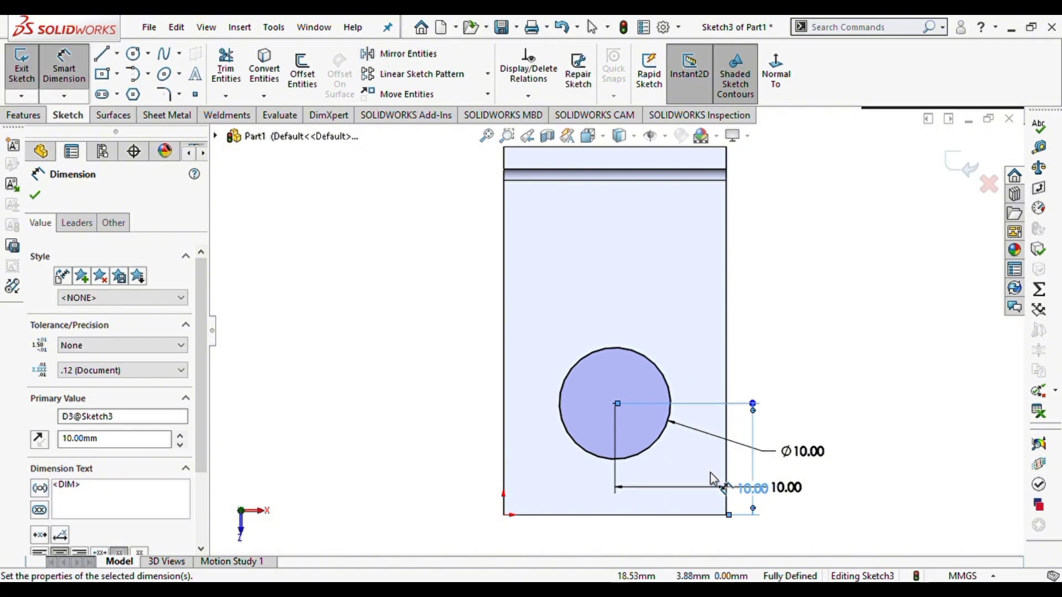
left_click(35, 195)
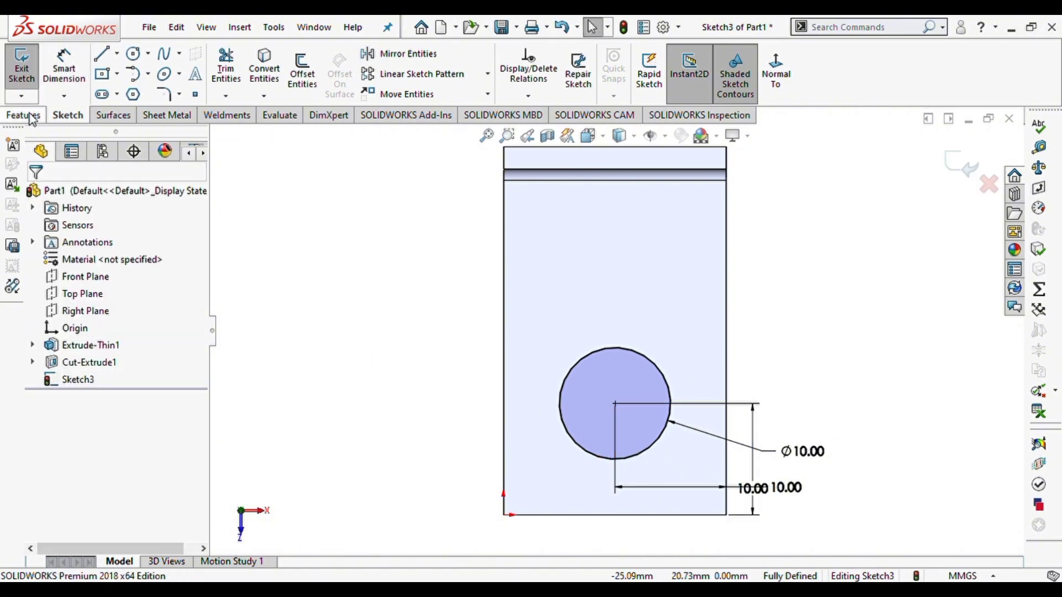
- Cut the 10 mm circle all the way through the horizontal flange with an Extruded Cut
left_click(25, 115)
left_click(229, 82)
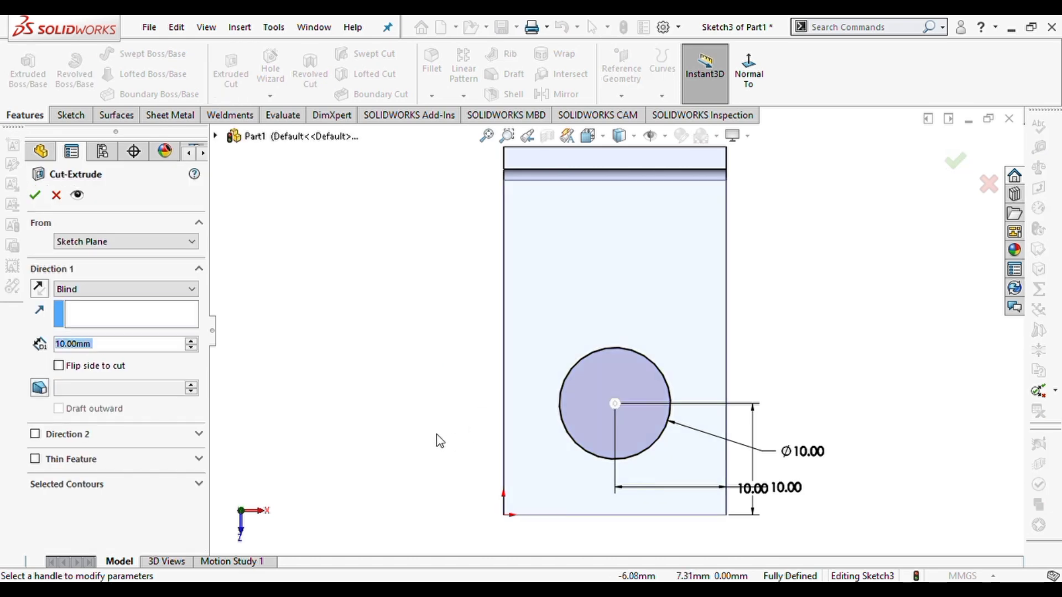
left_click(142, 290)
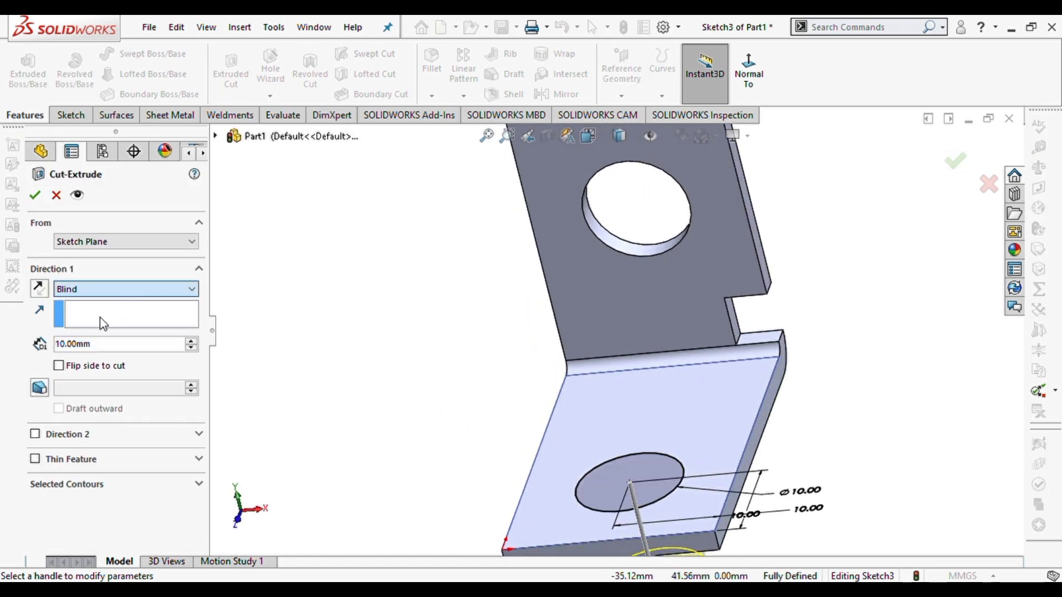
left_click(110, 315)
left_click(34, 195)
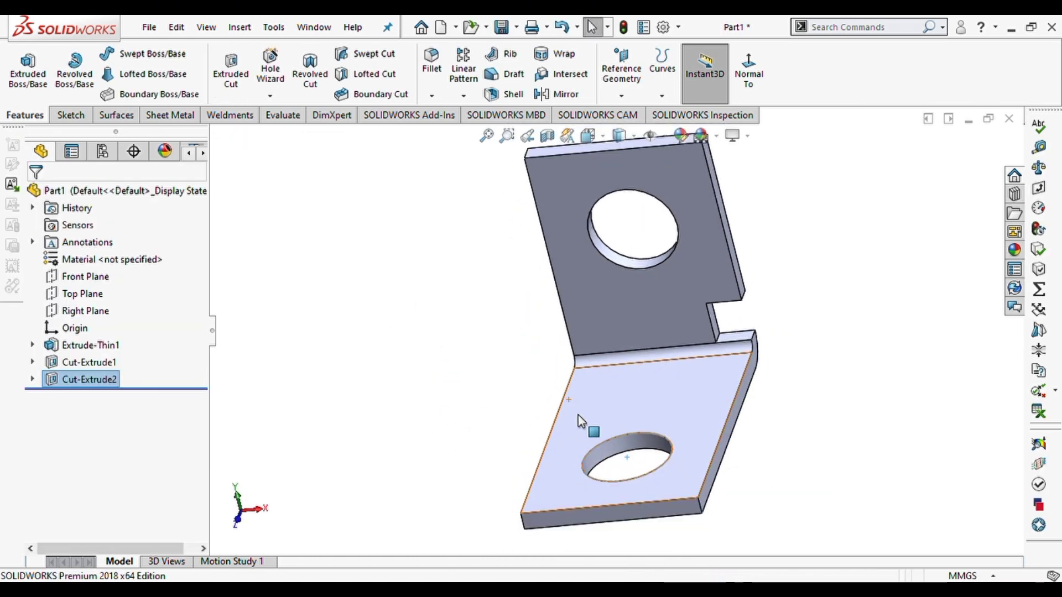
middle_click_drag(683, 364, 716, 347)
scroll(719, 348, "down", 2)
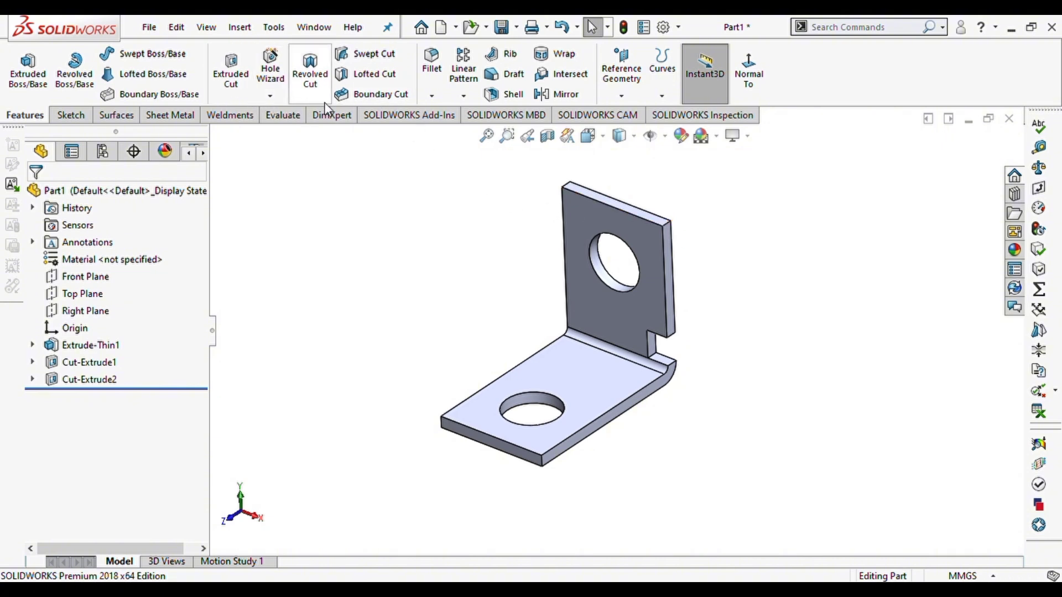
- Fillet the four outer corner edges at the free ends of both flanges with a 1 mm radius
left_click(434, 69)
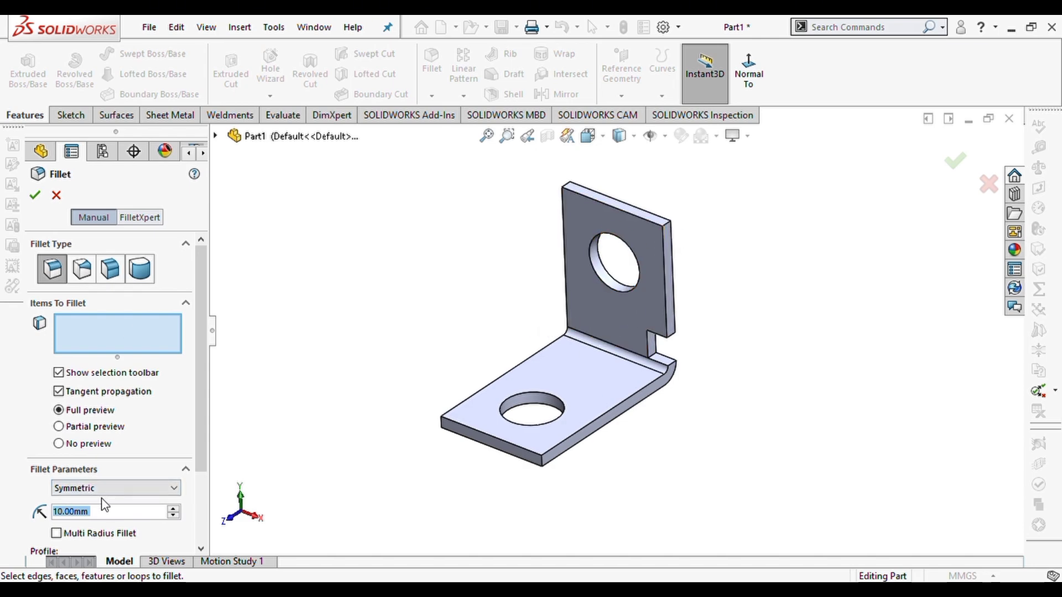
type("1")
key("Return")
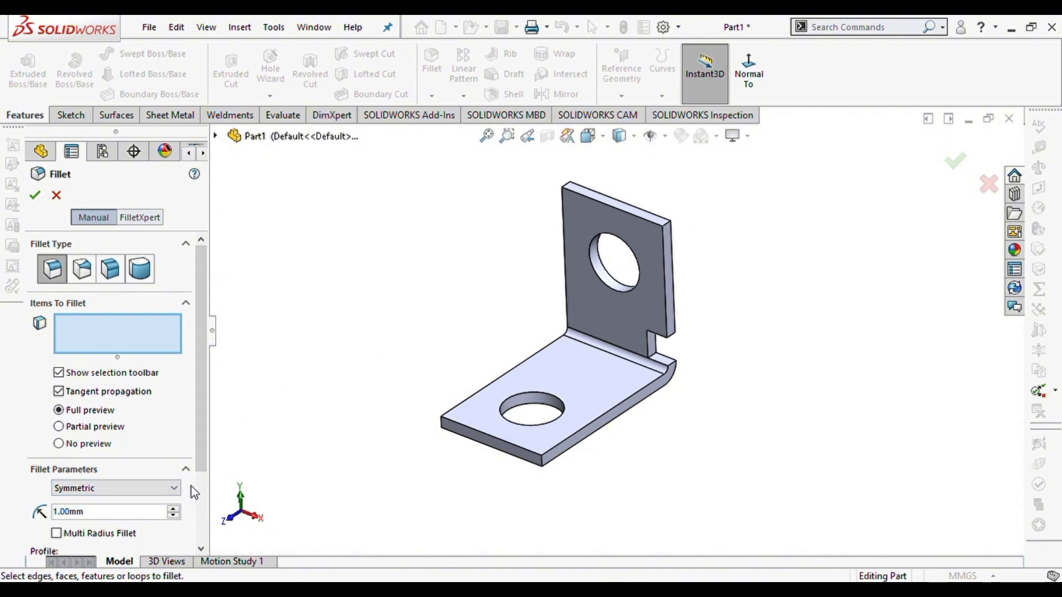
left_click(667, 226)
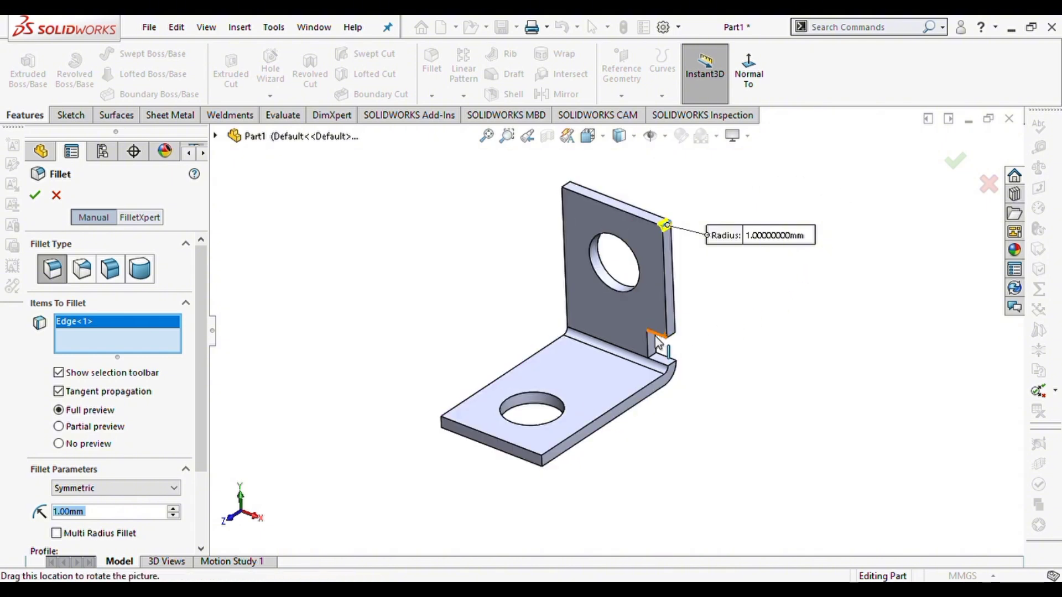
left_click(568, 189)
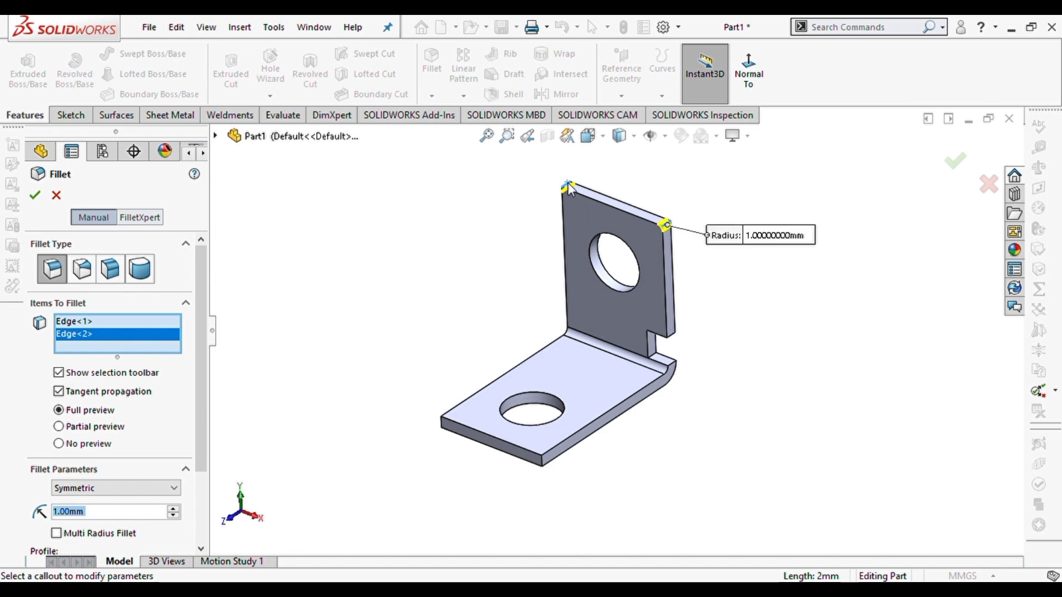
left_click(541, 463)
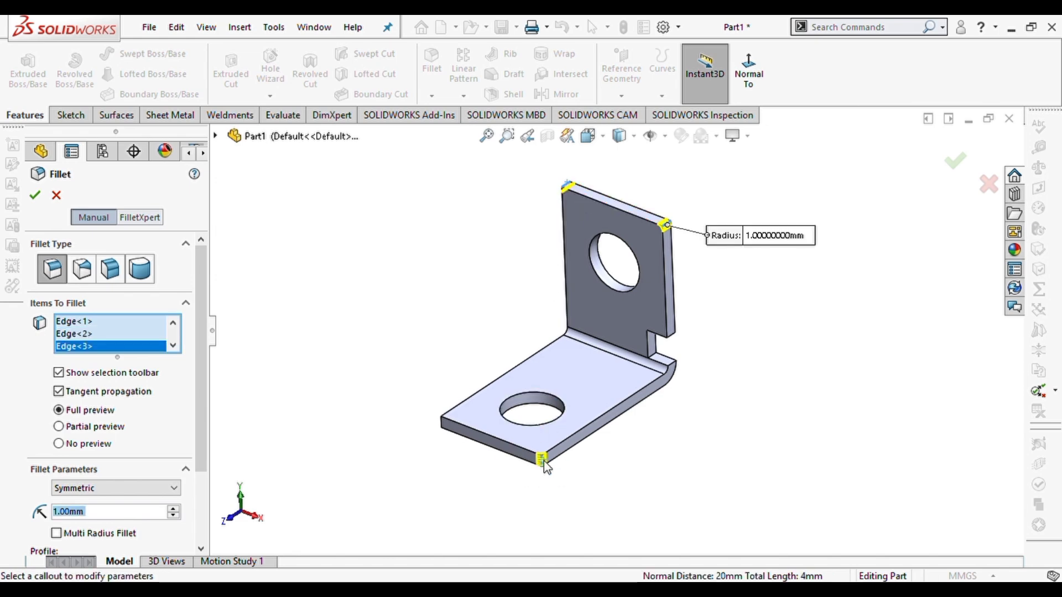
left_click(443, 426)
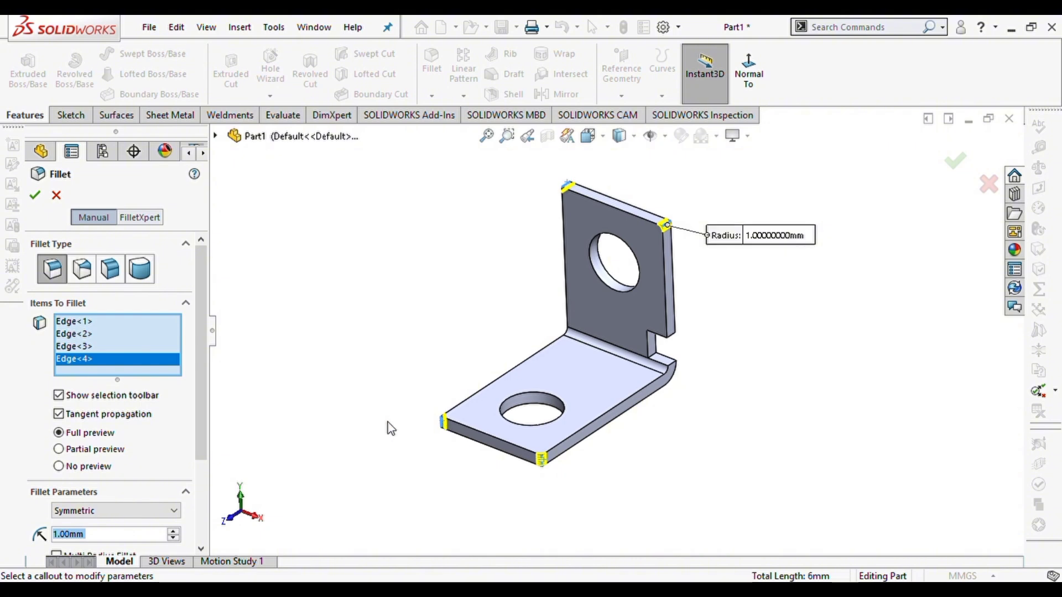
left_click(35, 201)
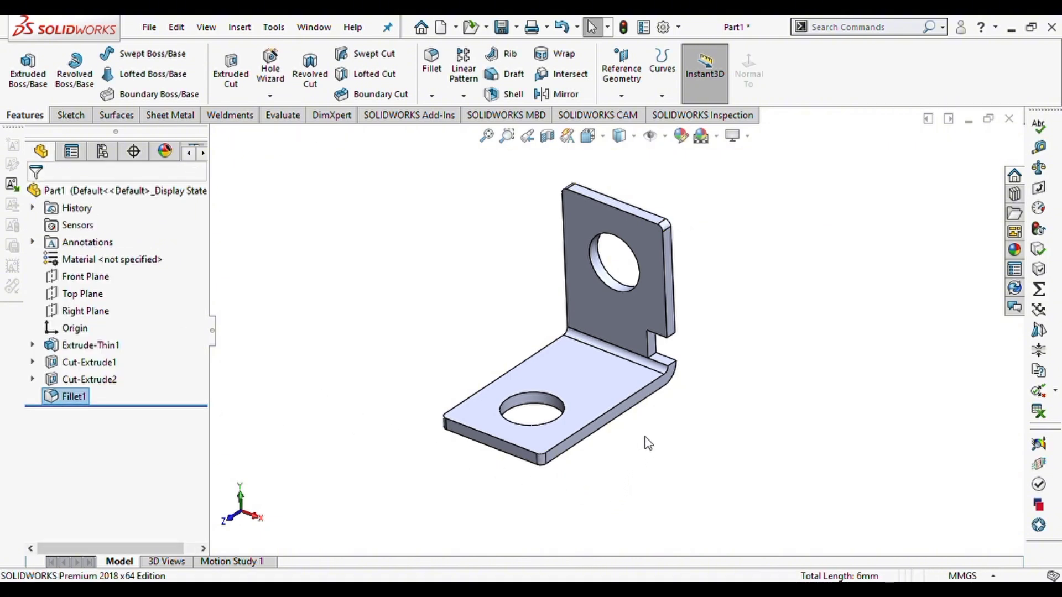
left_click(707, 412)
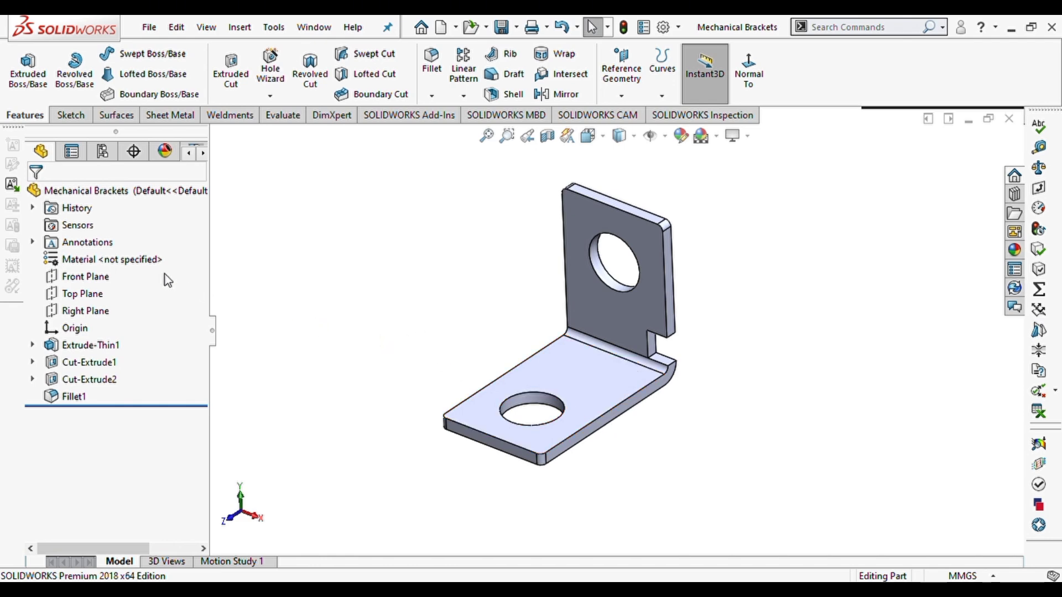
- Assign the material 6061 Alloy to the bracket
left_click(81, 261)
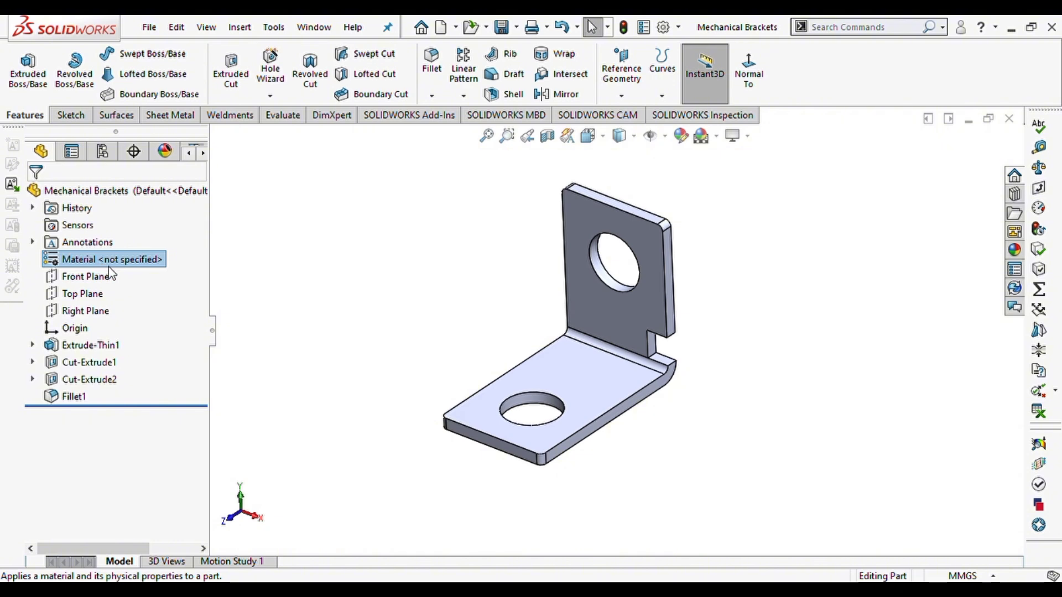
left_click(126, 269)
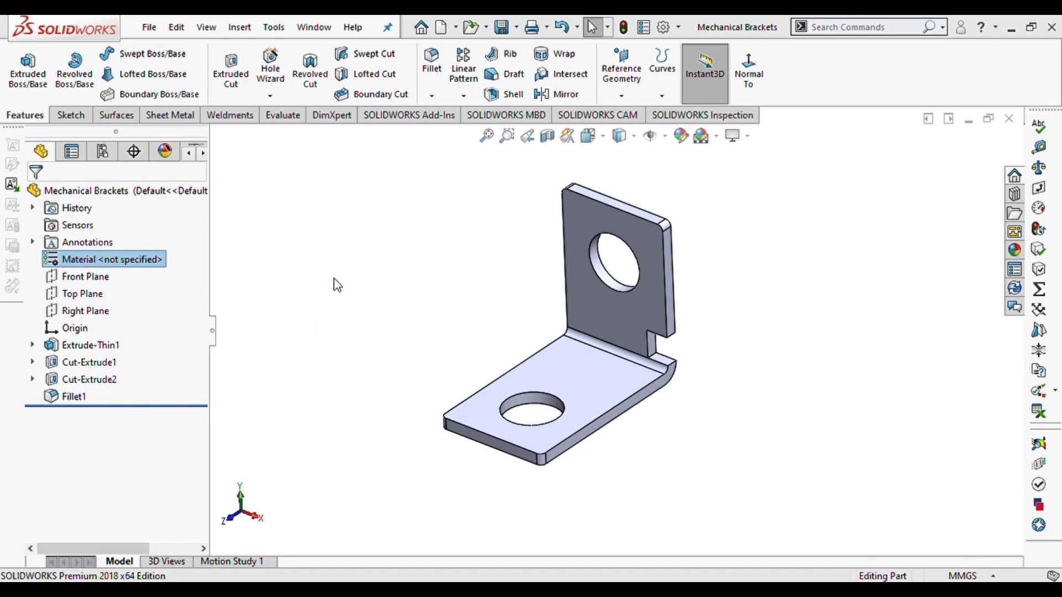
left_click(545, 511)
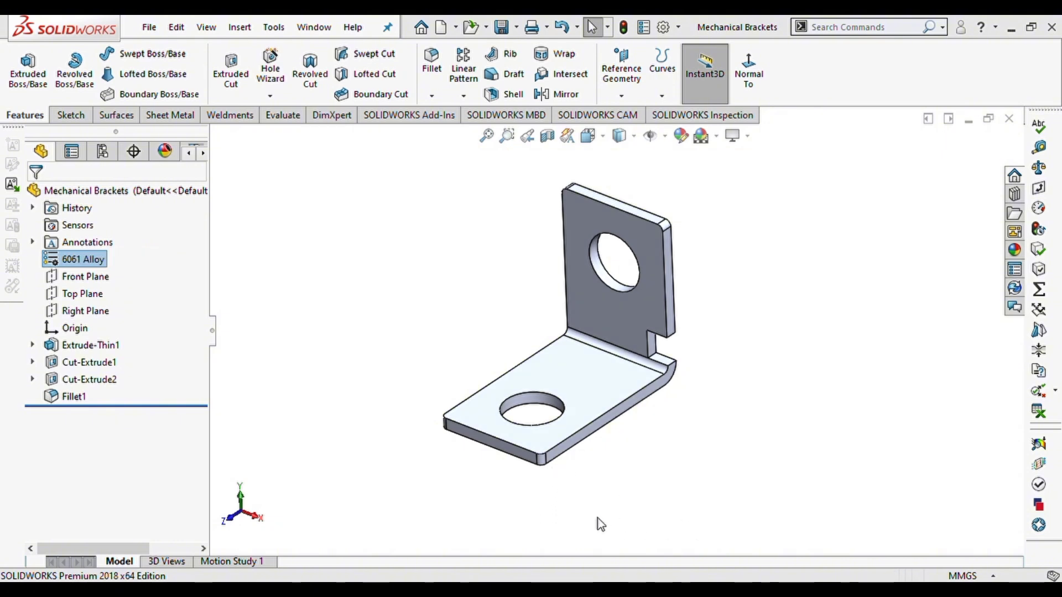
middle_click_drag(600, 434, 529, 422)
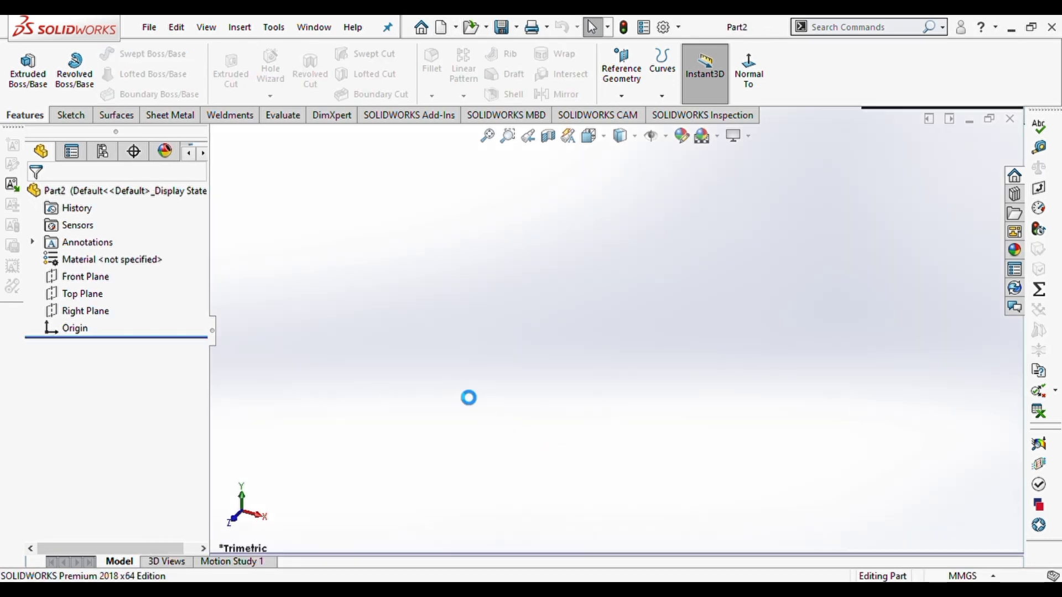
- Change the new part's scene to a plain white background
left_click(718, 138)
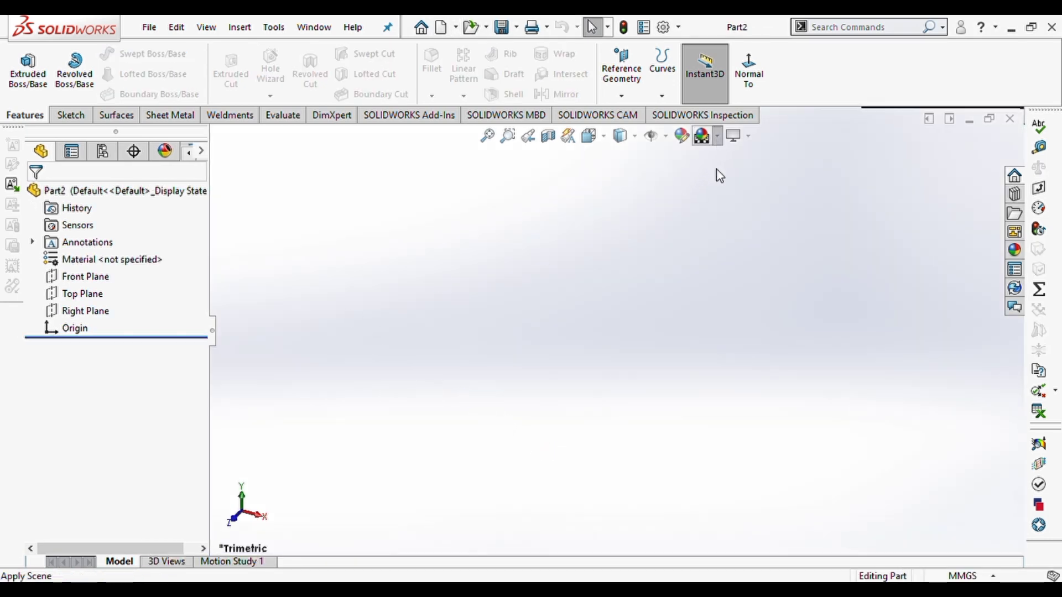
left_click(719, 171)
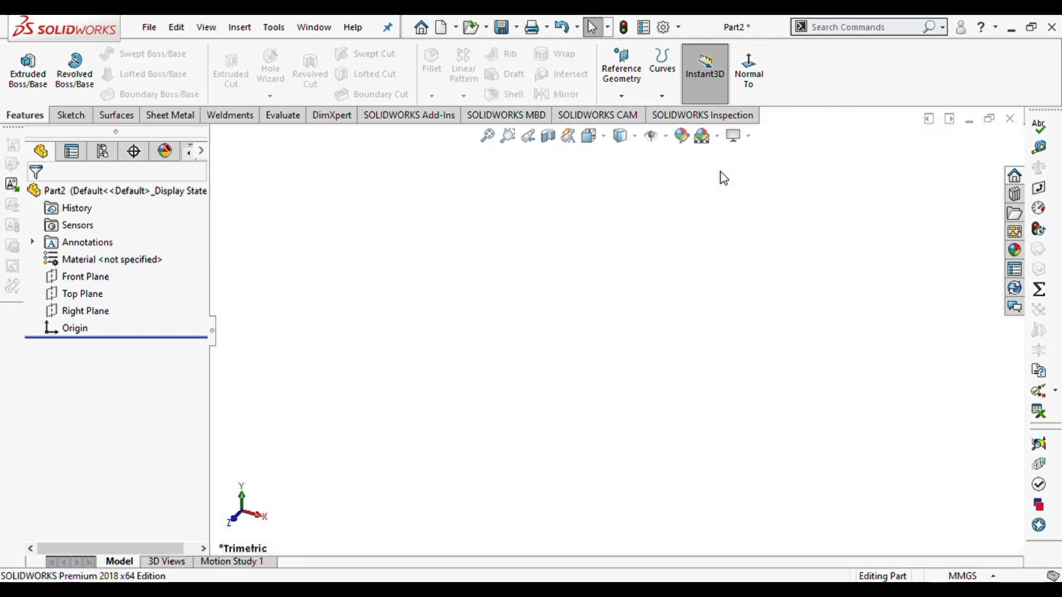
- Start a sketch on the Top Plane and draw a circle about 36.4 mm in diameter centred on the origin
left_click(95, 299)
left_click(114, 280)
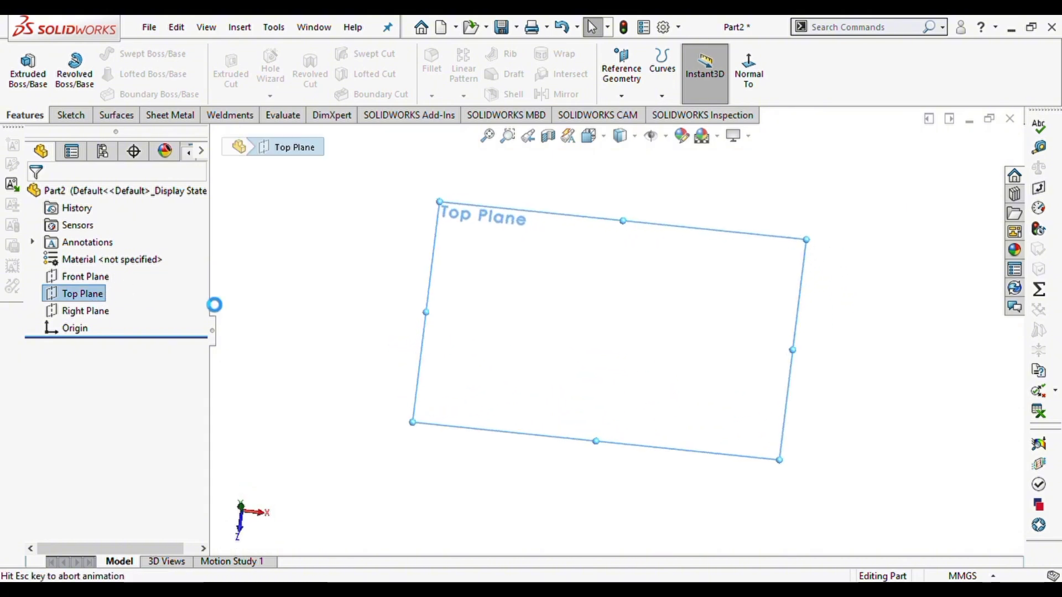
right_click_drag(363, 303, 426, 306)
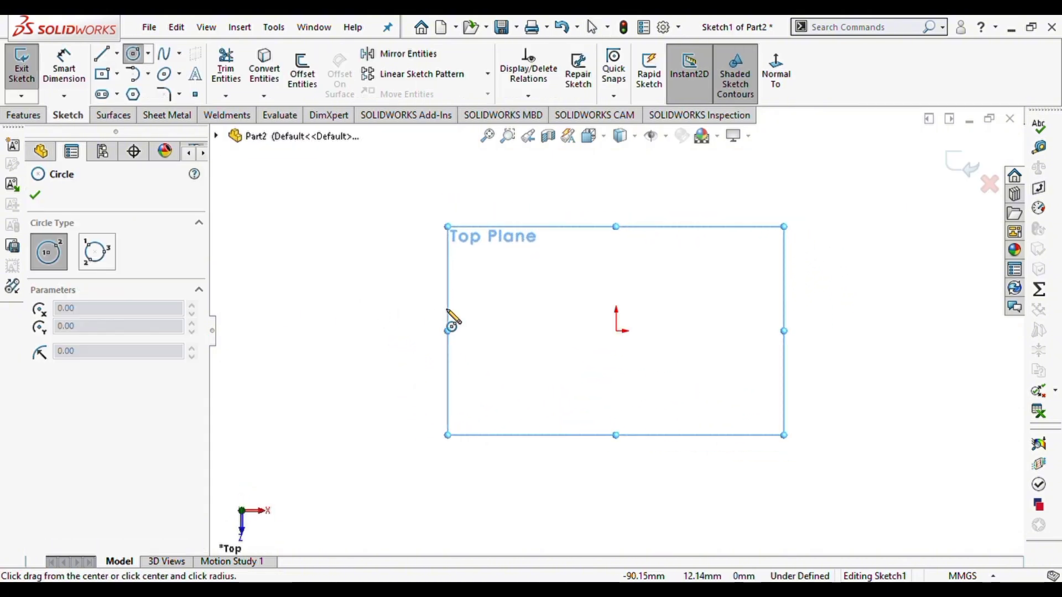
left_click(617, 331)
left_click(642, 358)
- Set the diameter of the circle at the origin to 10 mm
right_click_drag(754, 455, 763, 350)
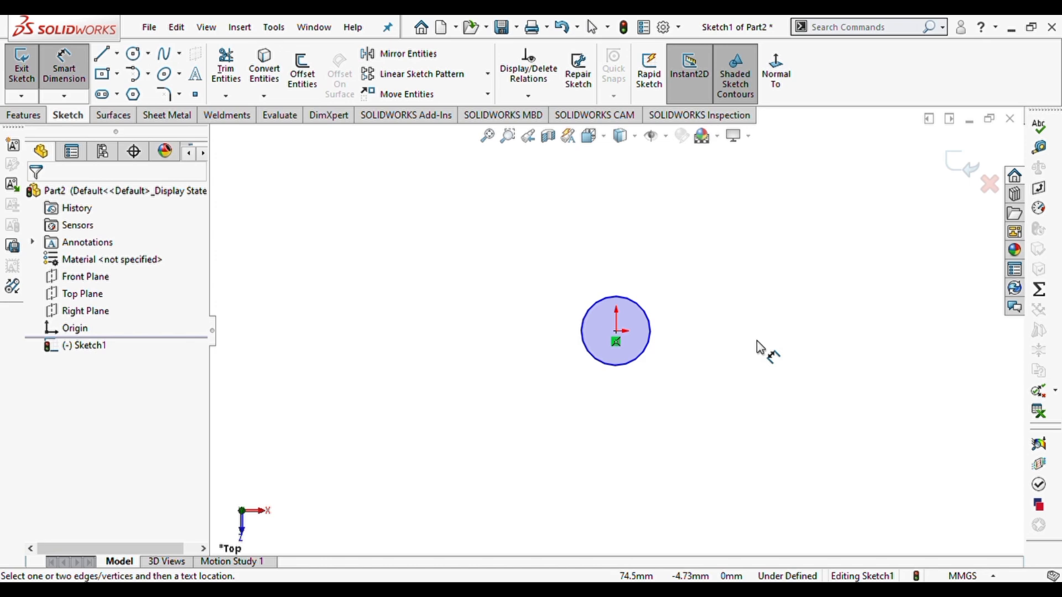
left_click(649, 357)
left_click(708, 393)
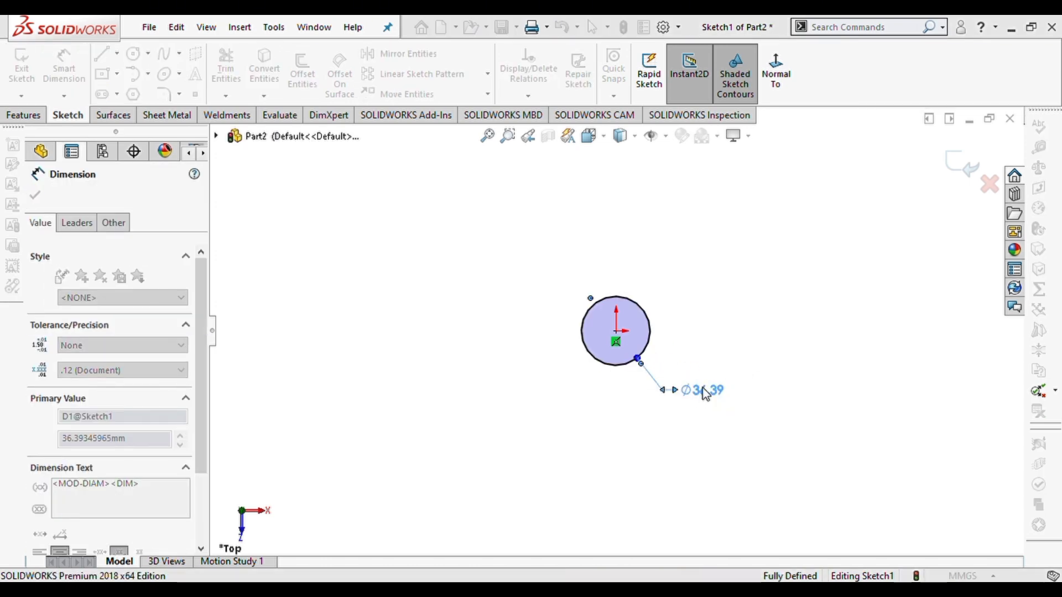
type("10")
key("Return")
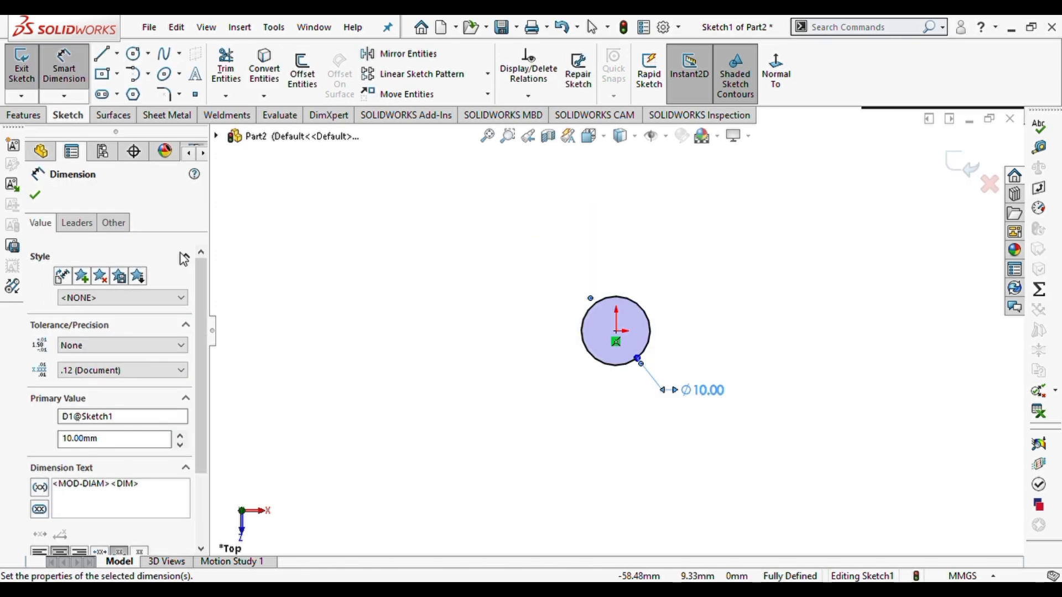
left_click(35, 195)
- Extrude the circle upward as a solid boss with a Blind depth of 5 mm
left_click(25, 114)
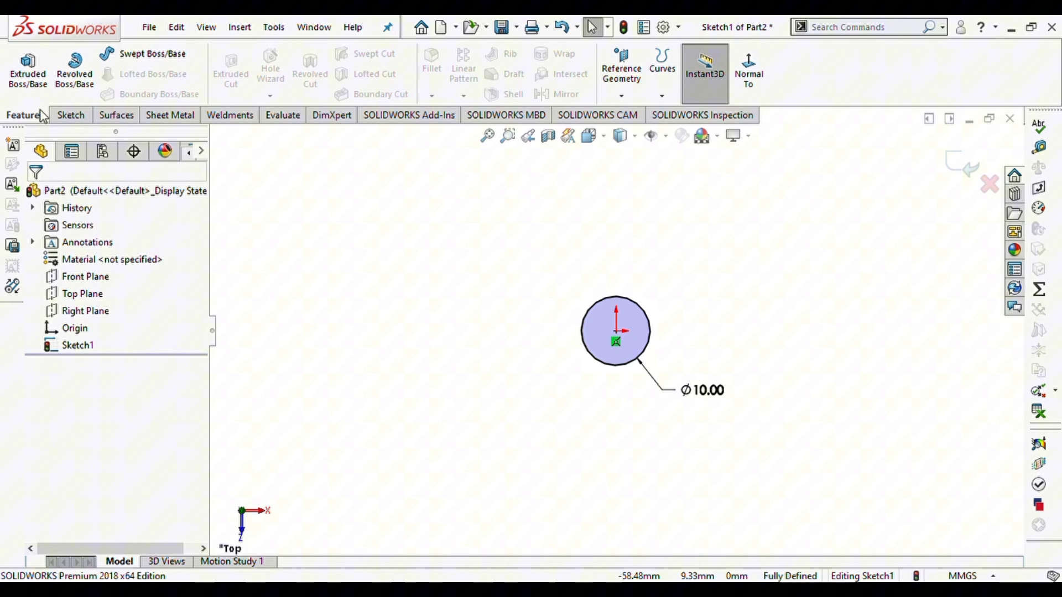
left_click(28, 70)
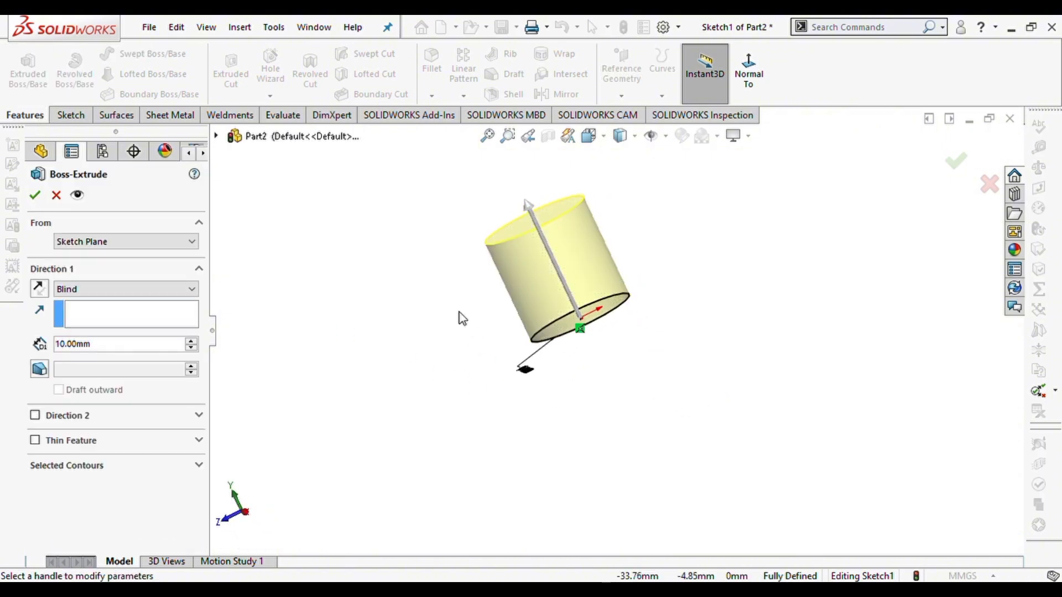
left_click_drag(109, 346, 57, 352)
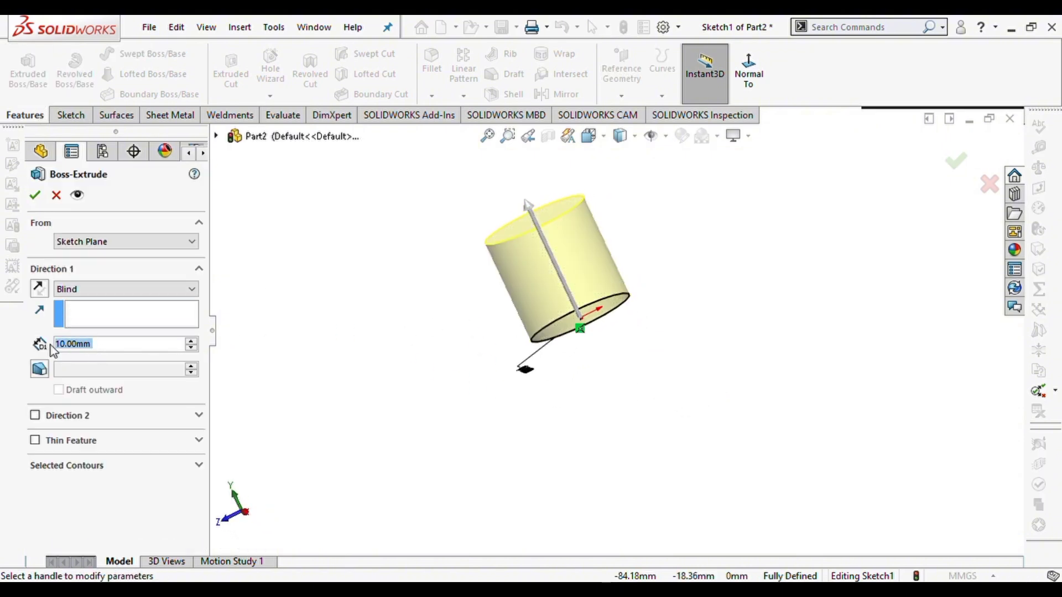
type("5")
key("Return")
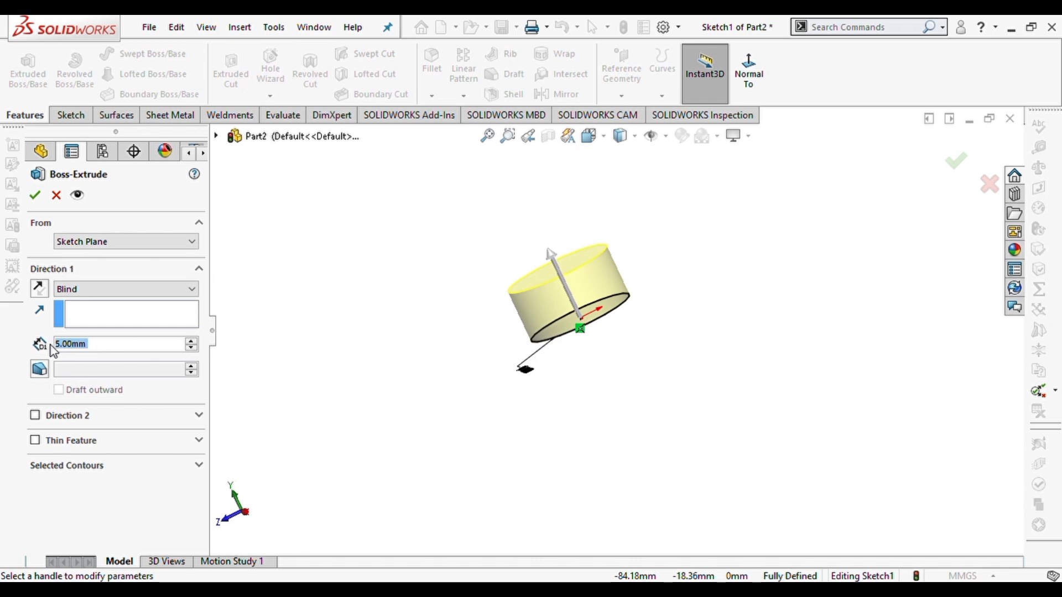
left_click(37, 195)
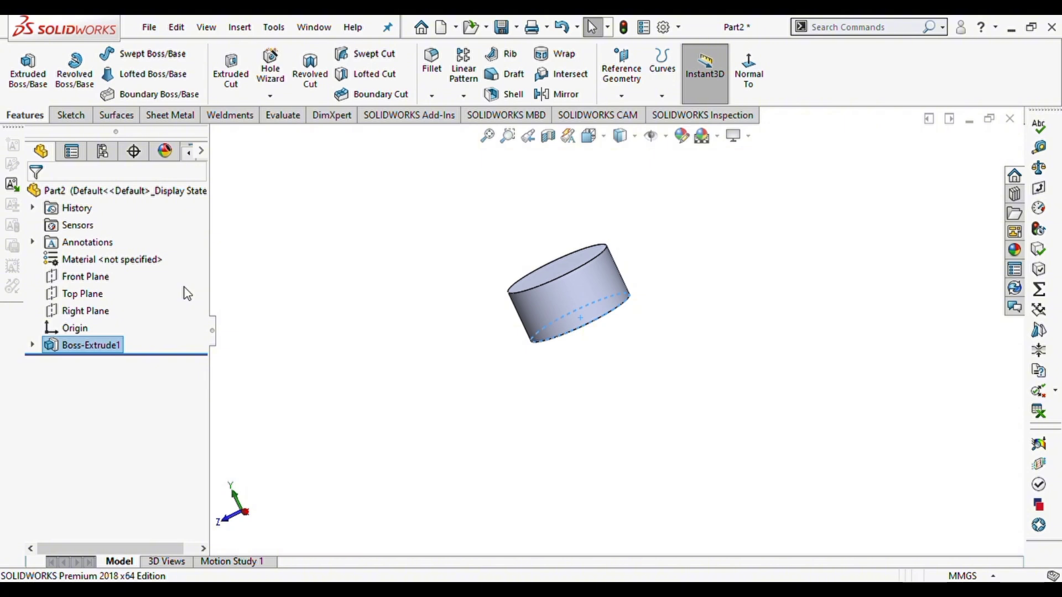
- Assign 1060 Alloy as the cylinder's material and save the part as Pins
left_click(101, 260)
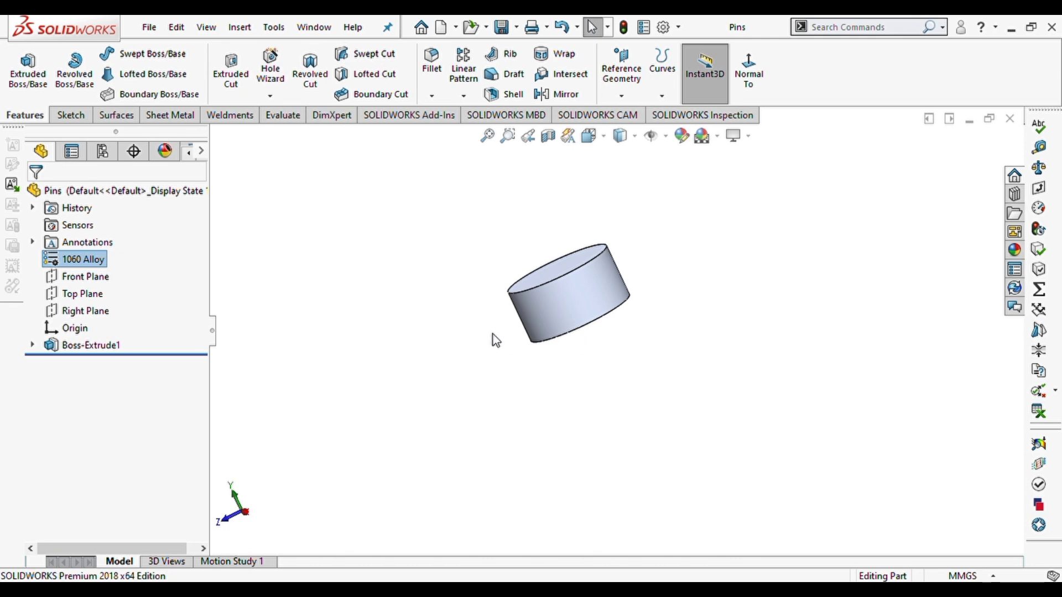
left_click(481, 320)
middle_click_drag(567, 261, 599, 300)
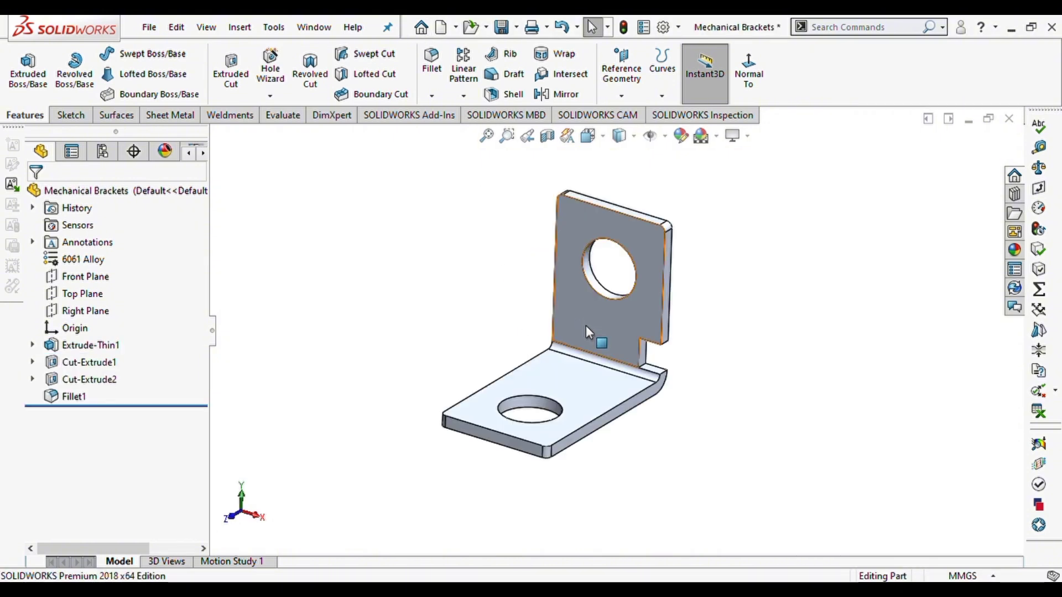
- Create a new assembly and place the Mechanical Brackets part at its origin
left_click(456, 28)
left_click(496, 89)
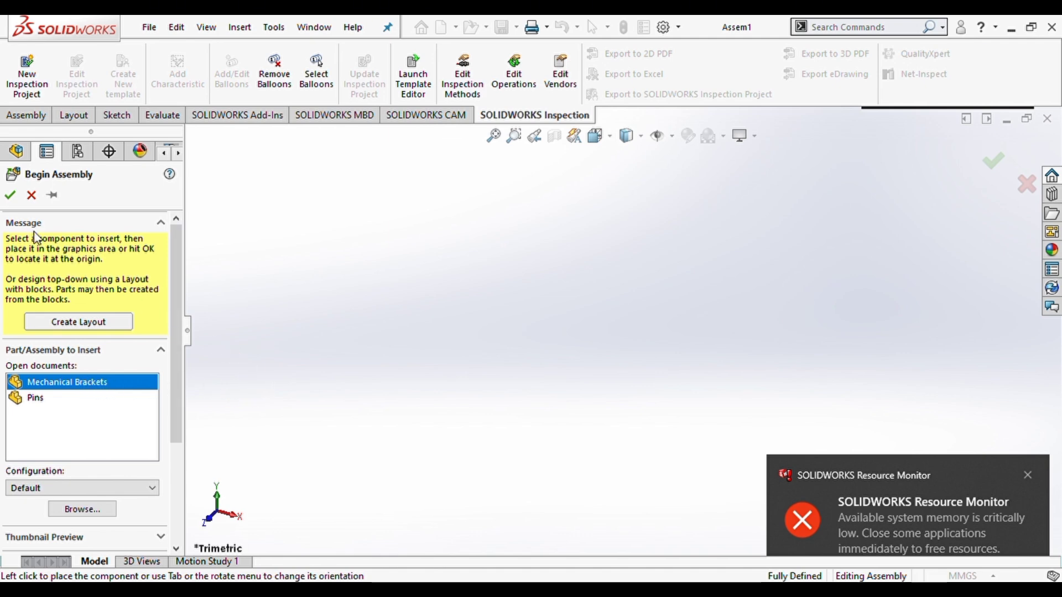
left_click(12, 201)
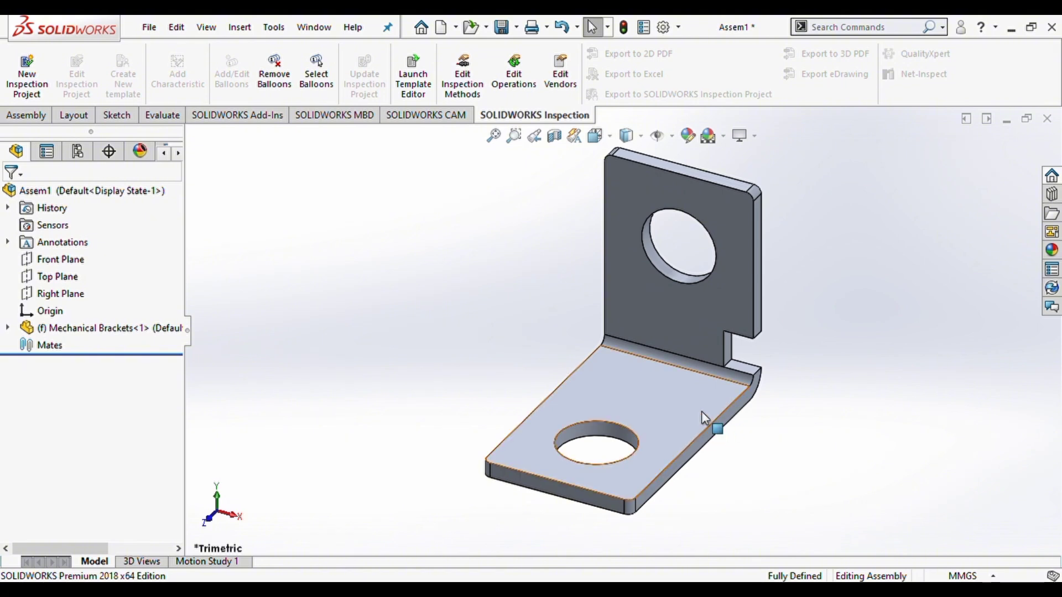
key("f")
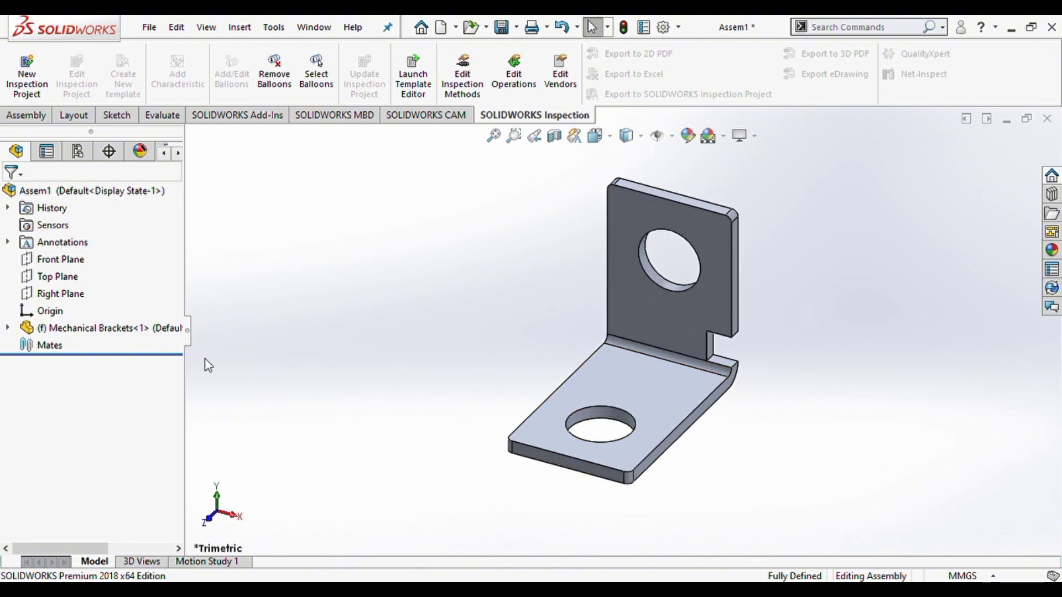
- Insert the Pins part, turned so its flat end faces forward, beside the bracket's upright flange
left_click(45, 116)
left_click(85, 69)
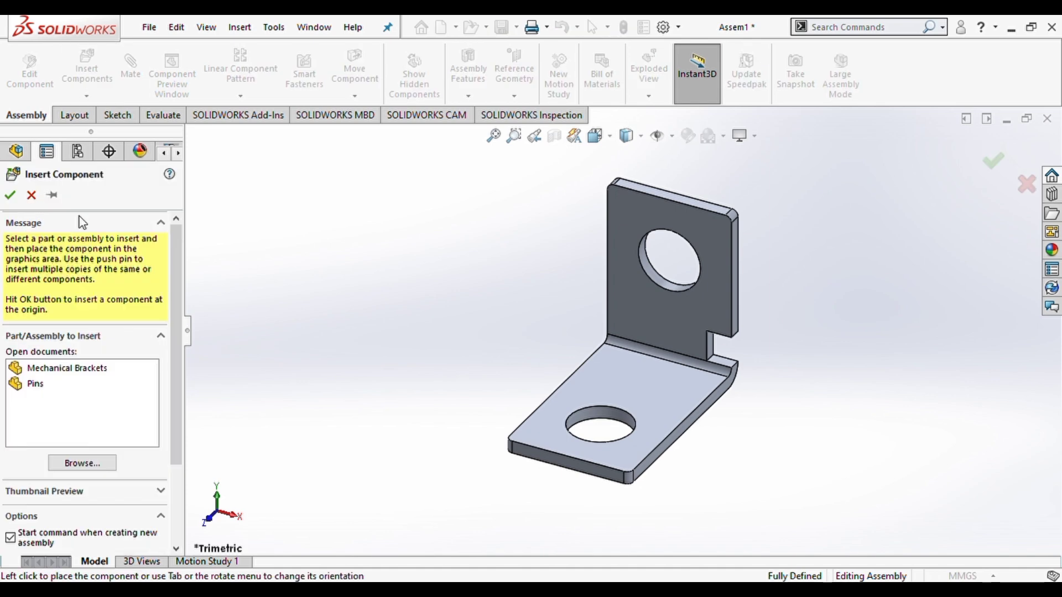
left_click(36, 387)
left_click(41, 384)
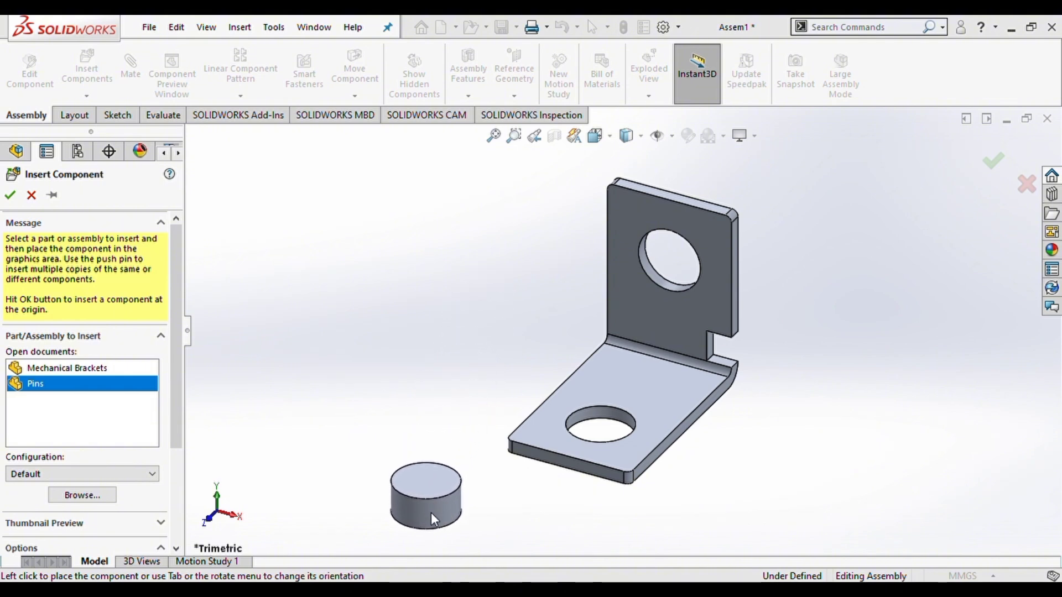
key("Tab")
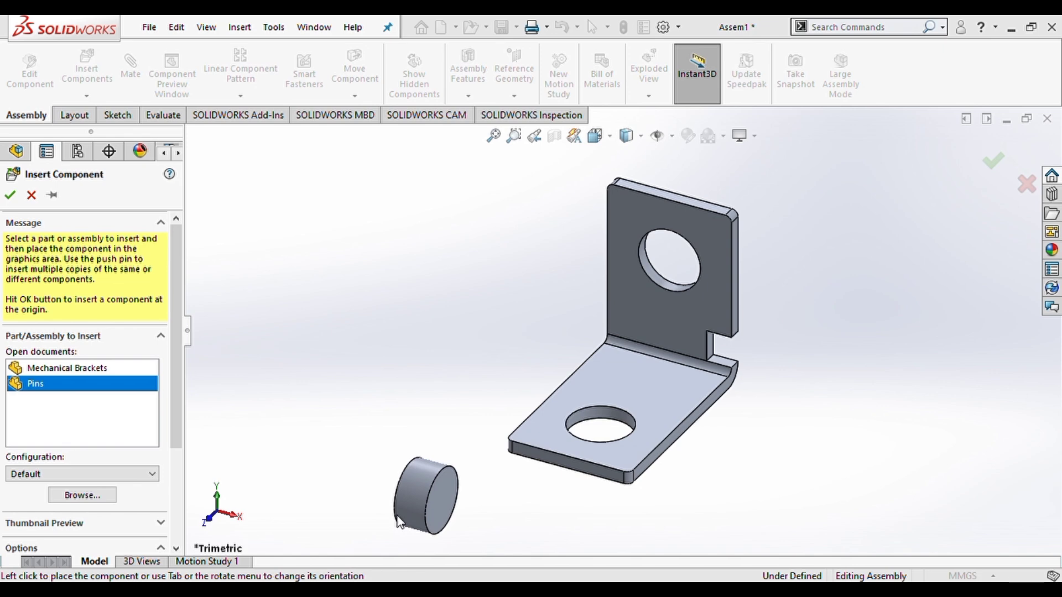
key("Tab")
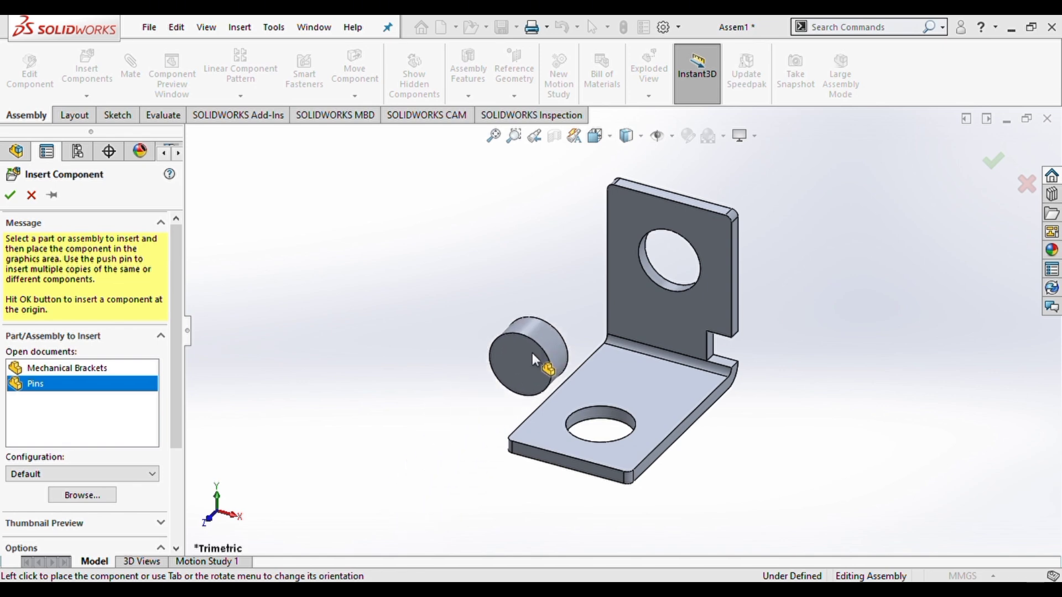
left_click(562, 264)
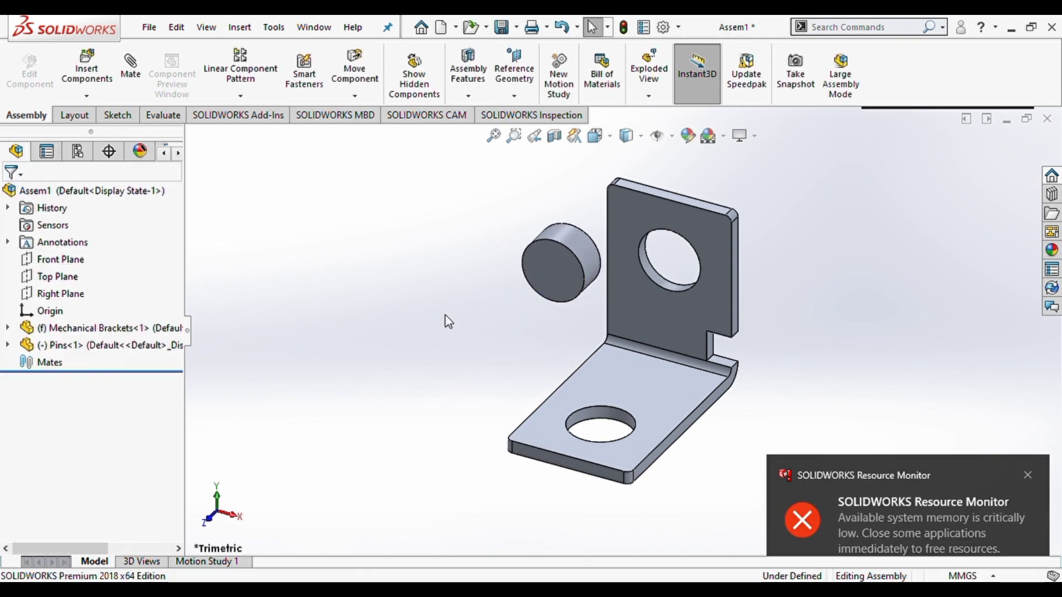
- Make two additional copies of the bracket, placing one on each side of the original
left_click(643, 404)
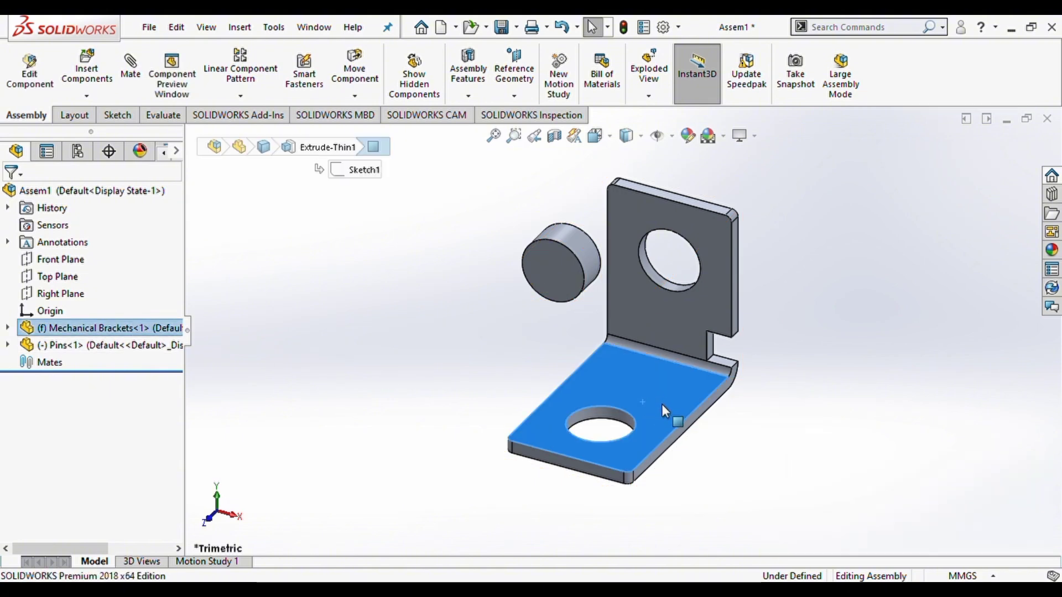
left_click_drag(738, 393, 826, 365, "ctrl")
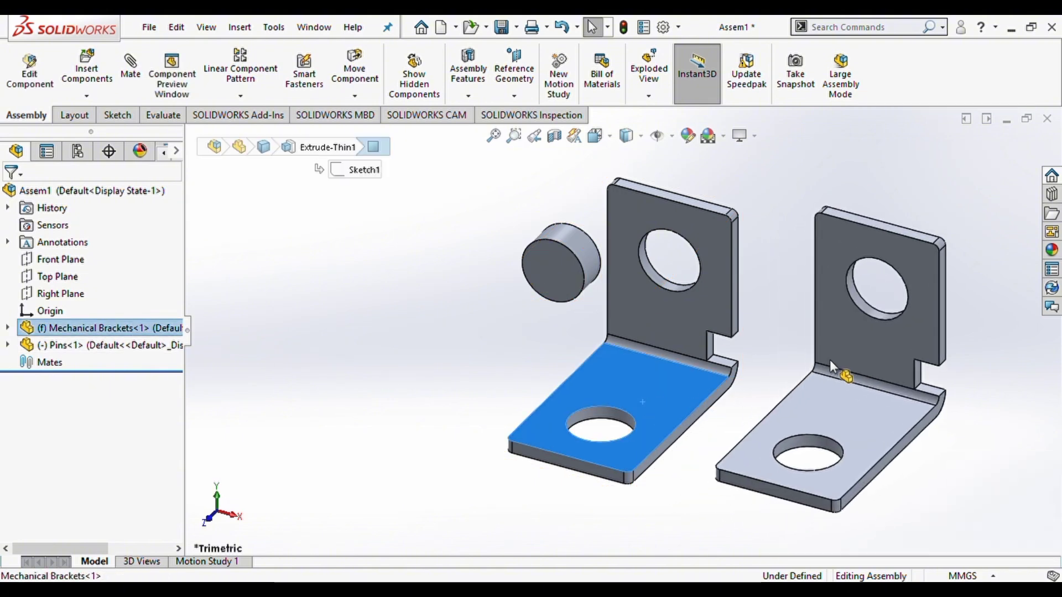
left_click_drag(808, 406, 333, 296, "ctrl")
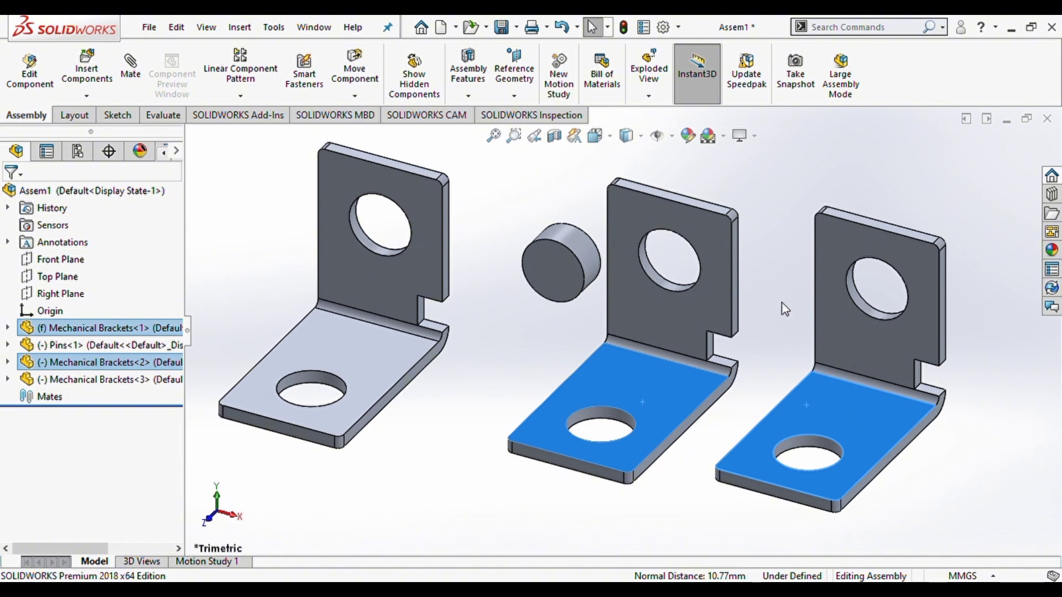
scroll(782, 303, "up", 2)
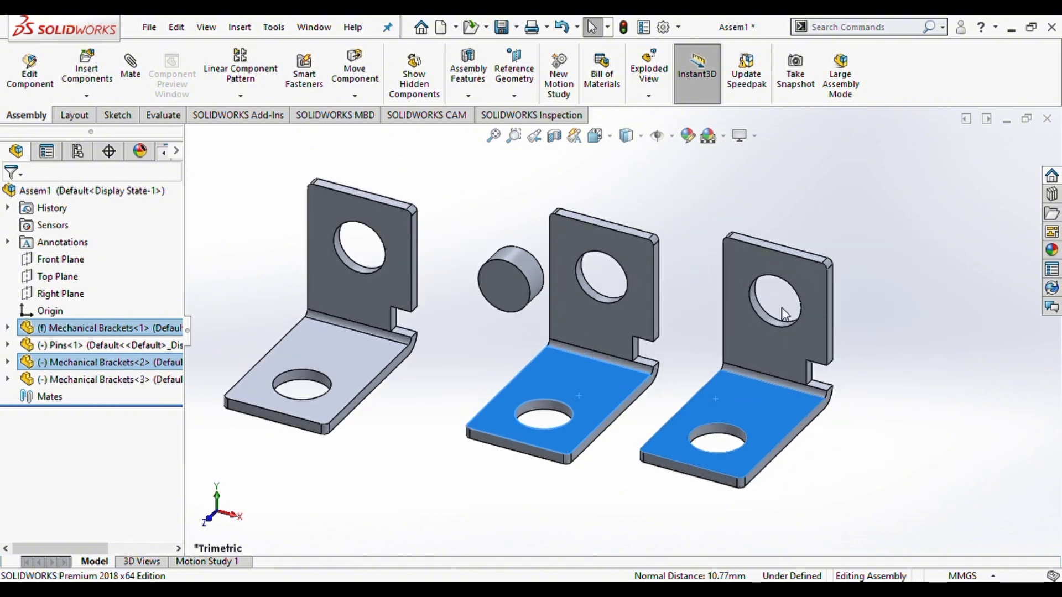
scroll(784, 314, "up", 1)
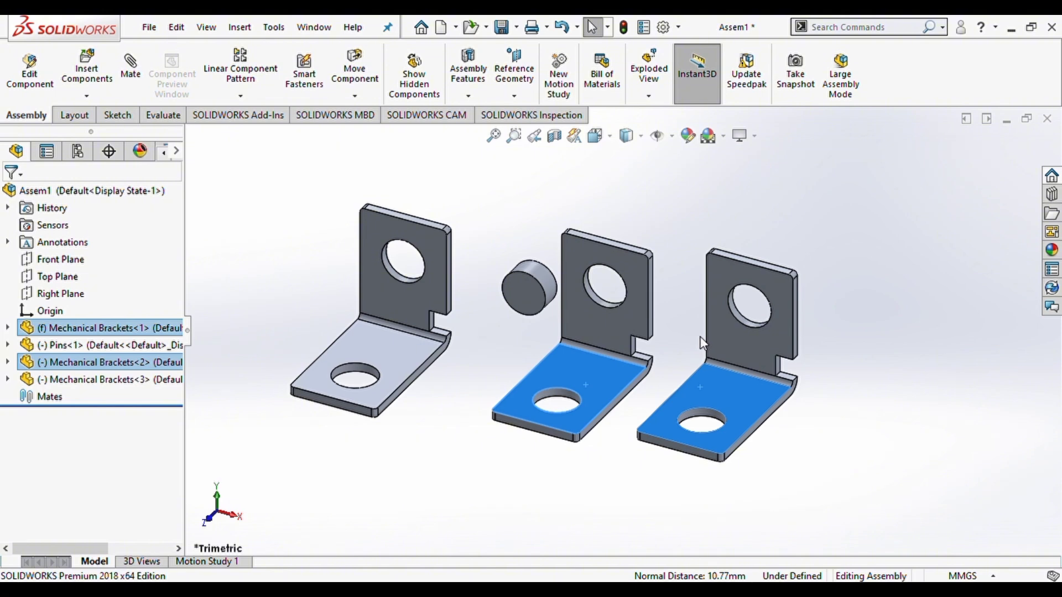
- Try to rotate the Mechanical Brackets<2> copy freely with Rotate Component
left_click(753, 397)
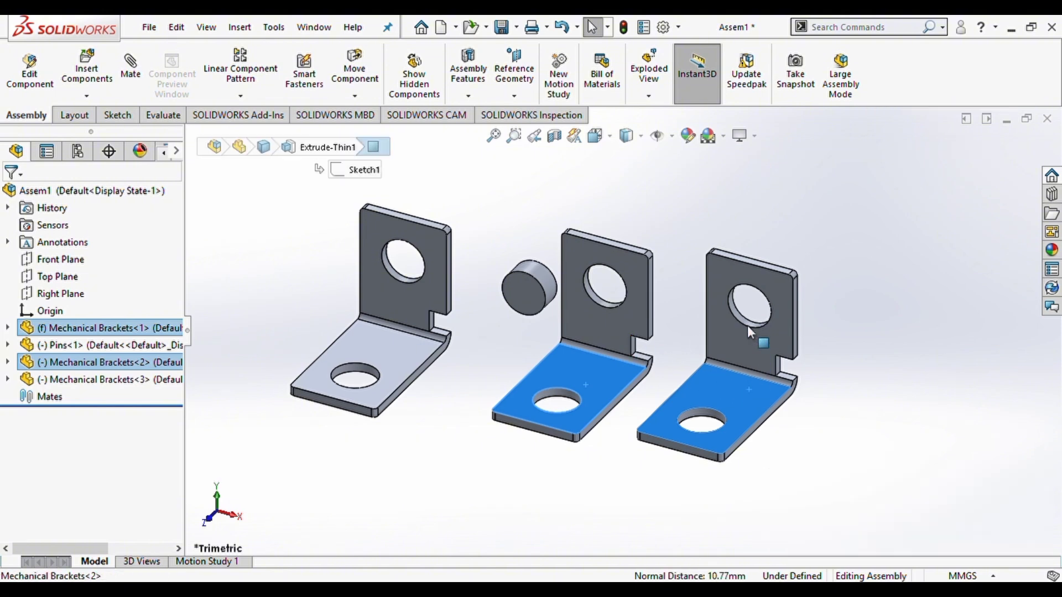
left_click(355, 96)
left_click(382, 126)
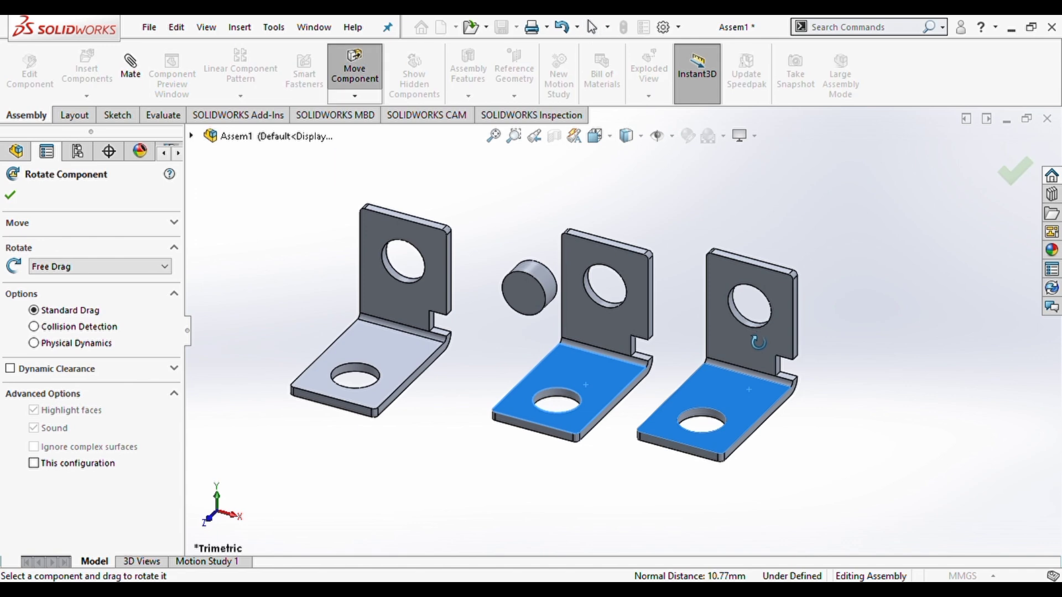
mouse_move(758, 343)
left_mouse_down()
mouse_move(782, 289)
mouse_move(754, 325)
left_mouse_up()
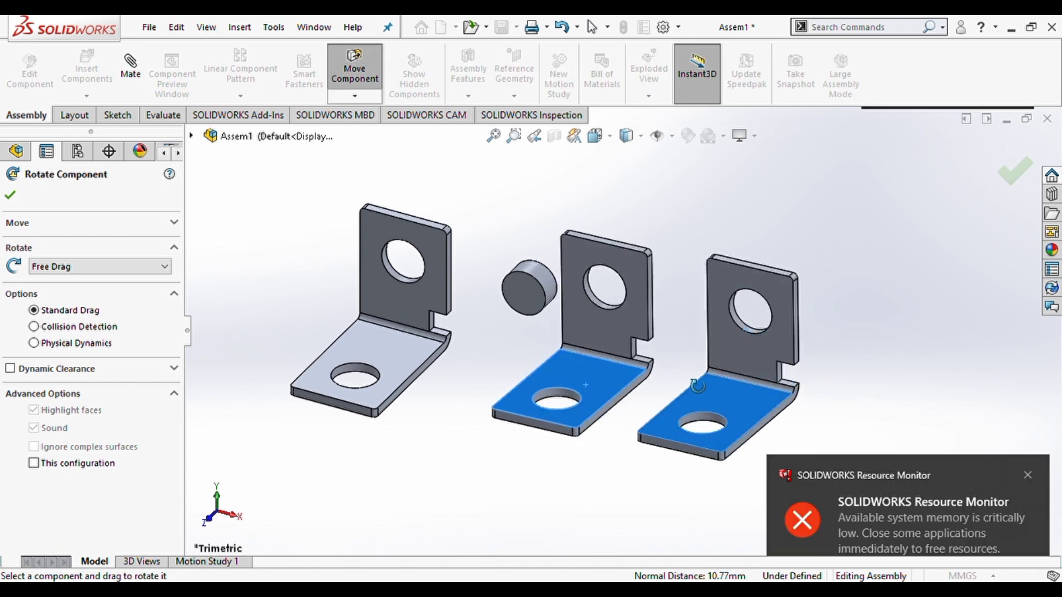
left_click(10, 196)
- Select only Mechanical Brackets<2> and rotate it by Free Drag until it lies on its side with both flanges standing vertically
left_click(752, 403)
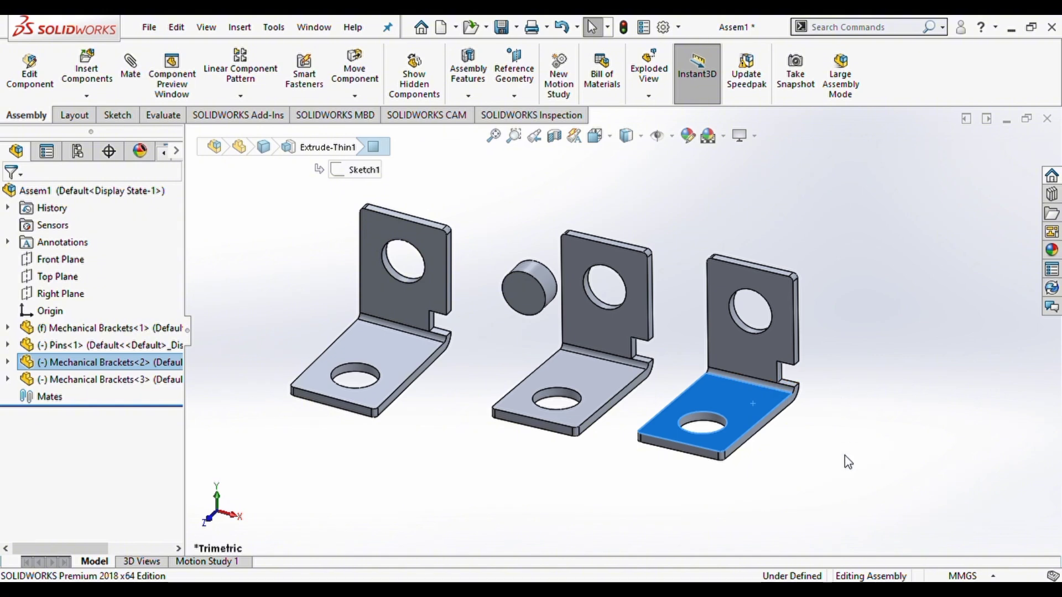
left_click(121, 327)
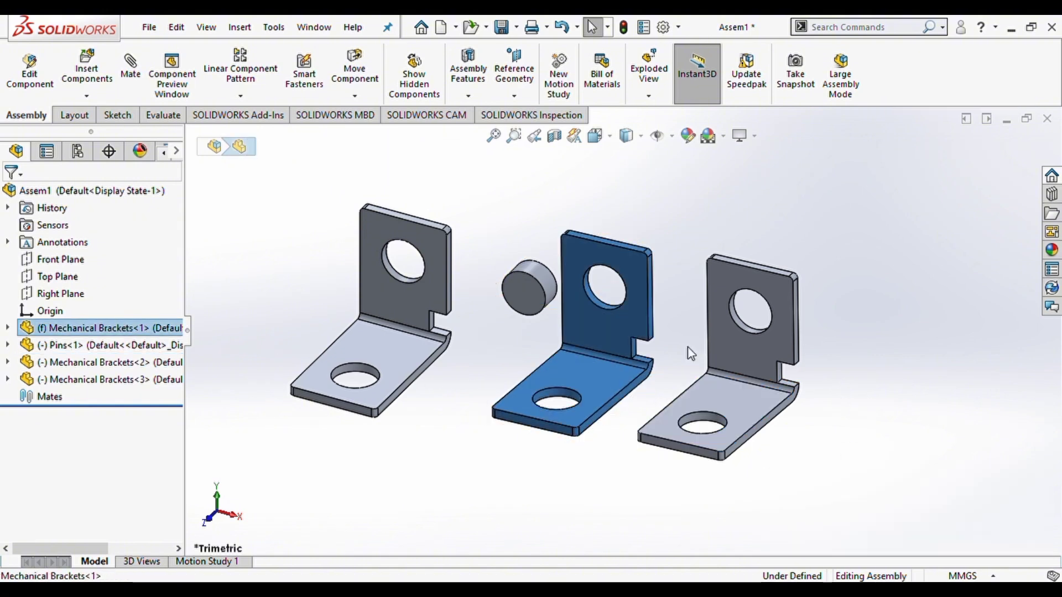
left_click(111, 362)
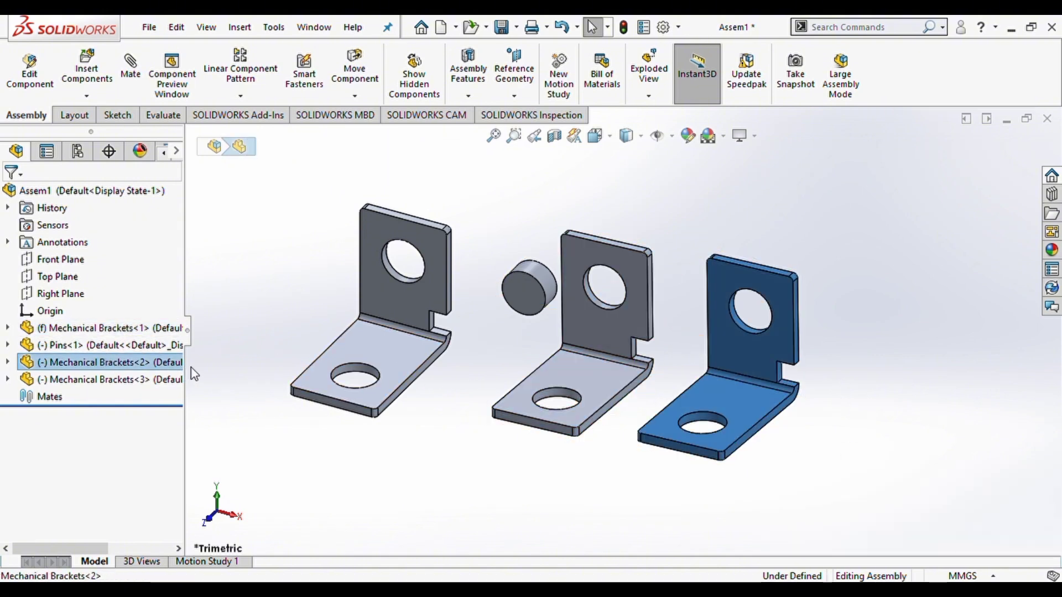
left_click(354, 96)
left_click(368, 132)
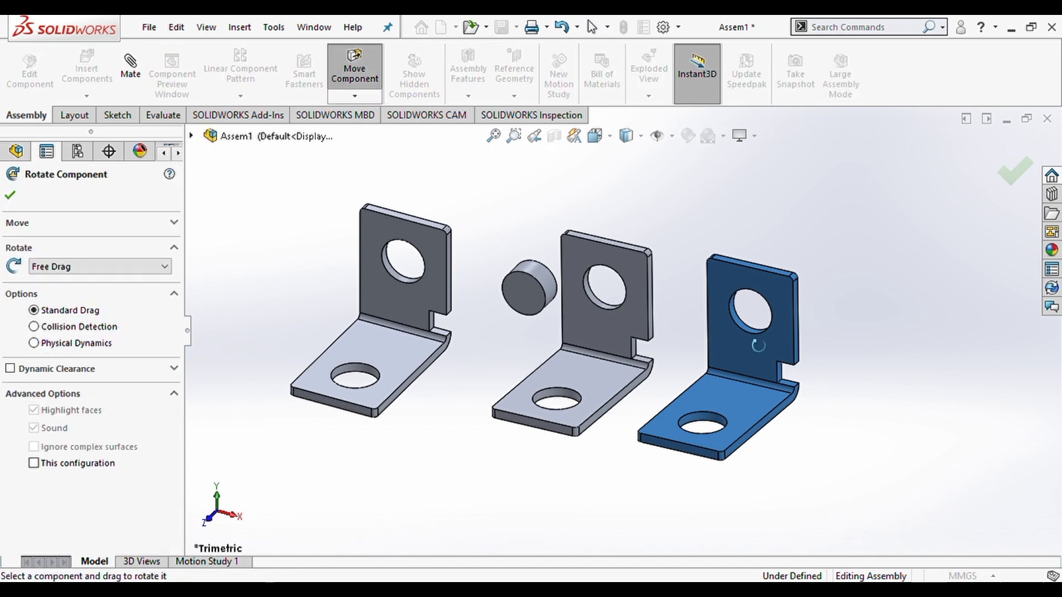
left_click_drag(762, 342, 759, 185)
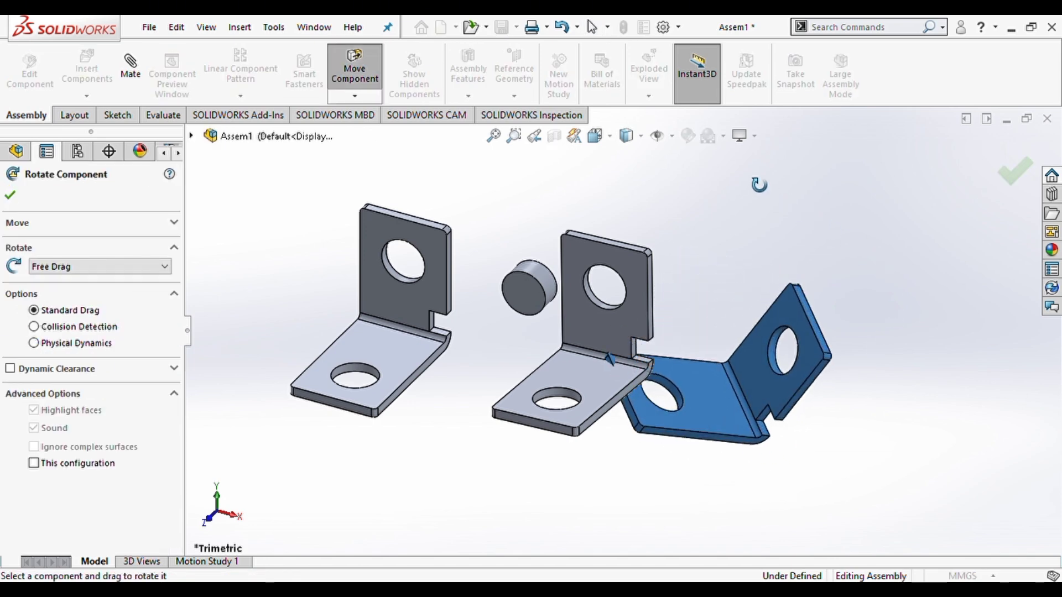
left_click_drag(767, 417, 739, 231)
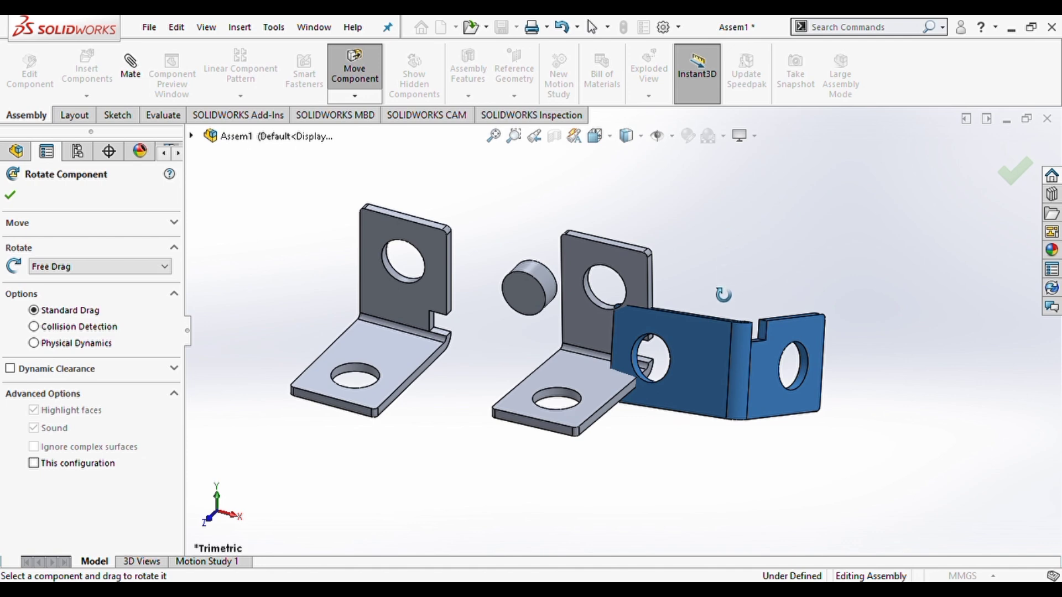
left_click(11, 196)
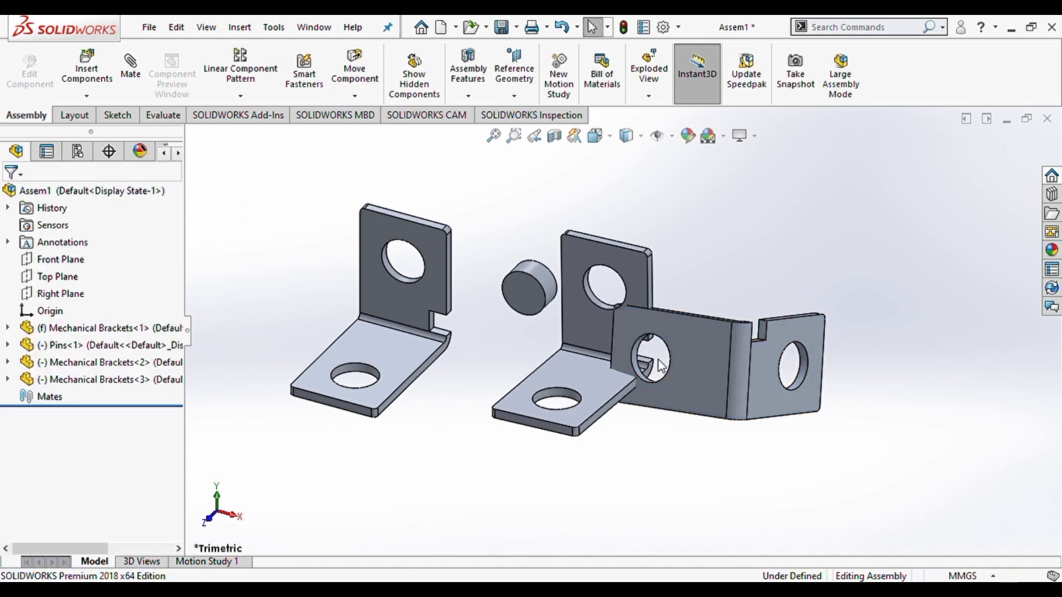
- Mate a hole of Mechanical Brackets<2> concentric with the fixed bracket's upright hole, and pull the copy back behind that flange
scroll(636, 280, "down", 2)
scroll(638, 281, "down", 1)
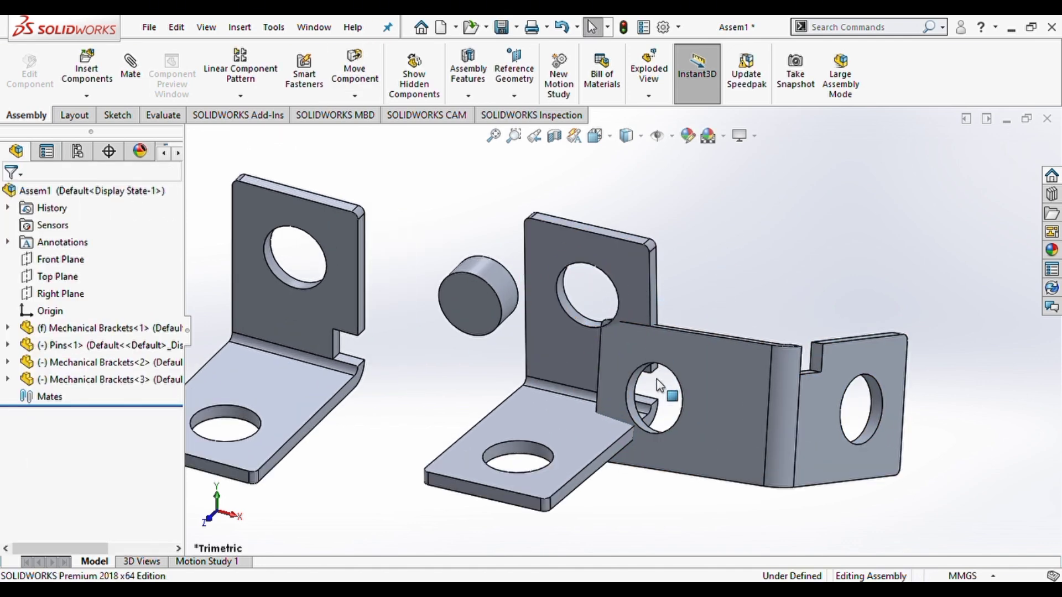
left_click(632, 410)
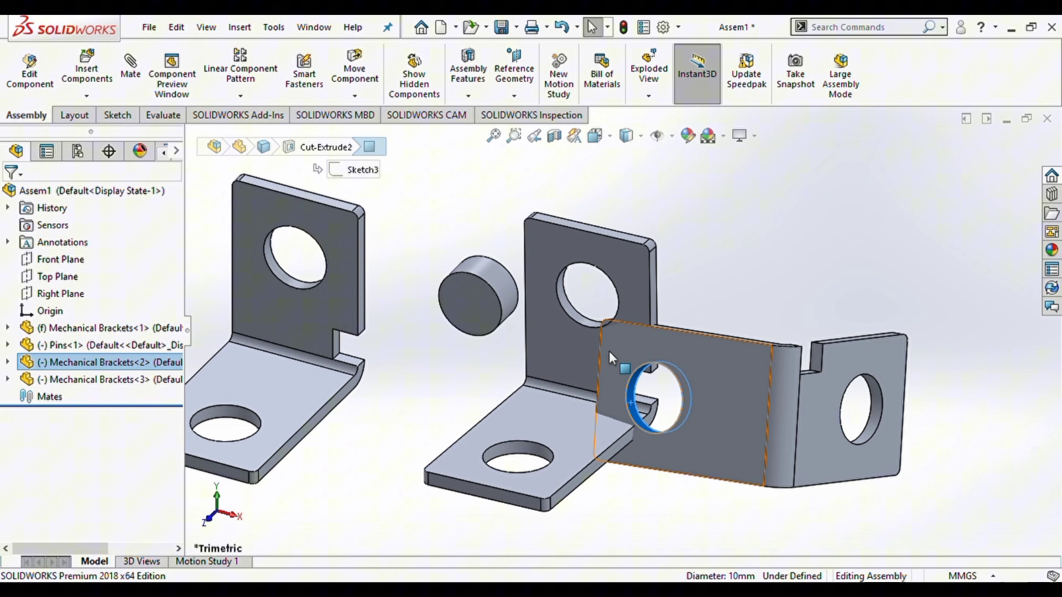
left_click(572, 314, "ctrl")
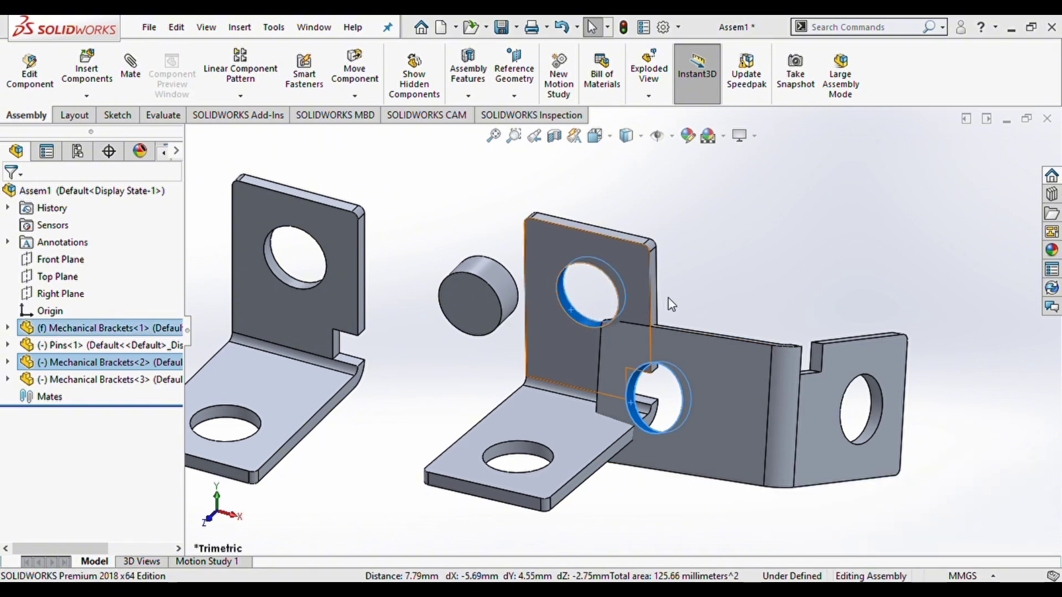
left_click(568, 331)
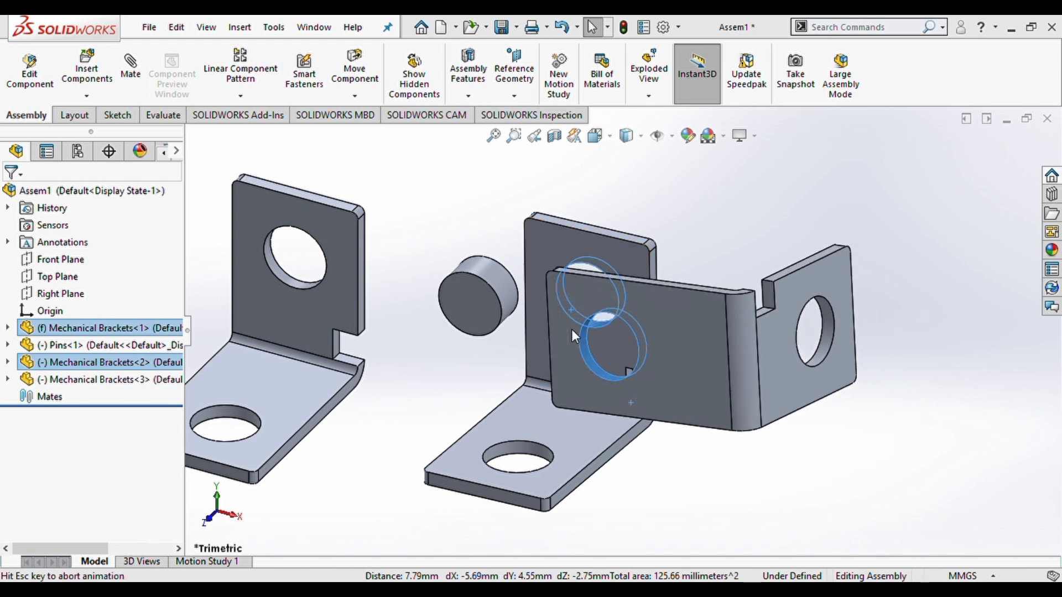
left_click_drag(612, 308, 712, 208)
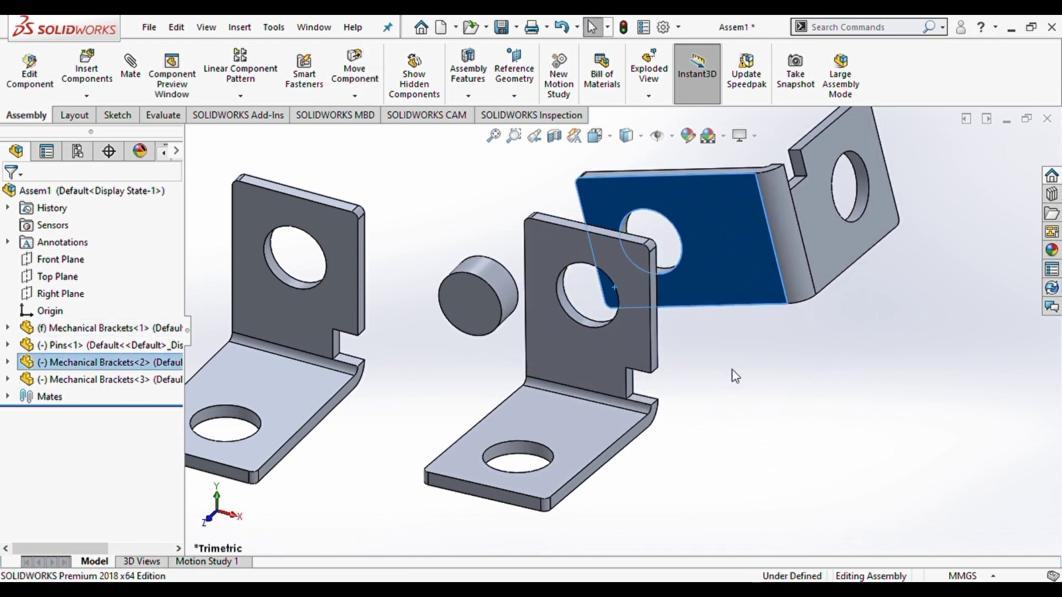
left_click(732, 370)
- Mate the pin concentric with the fixed bracket's upright hole and its front end face coincident with the flange's front face
left_click(505, 283)
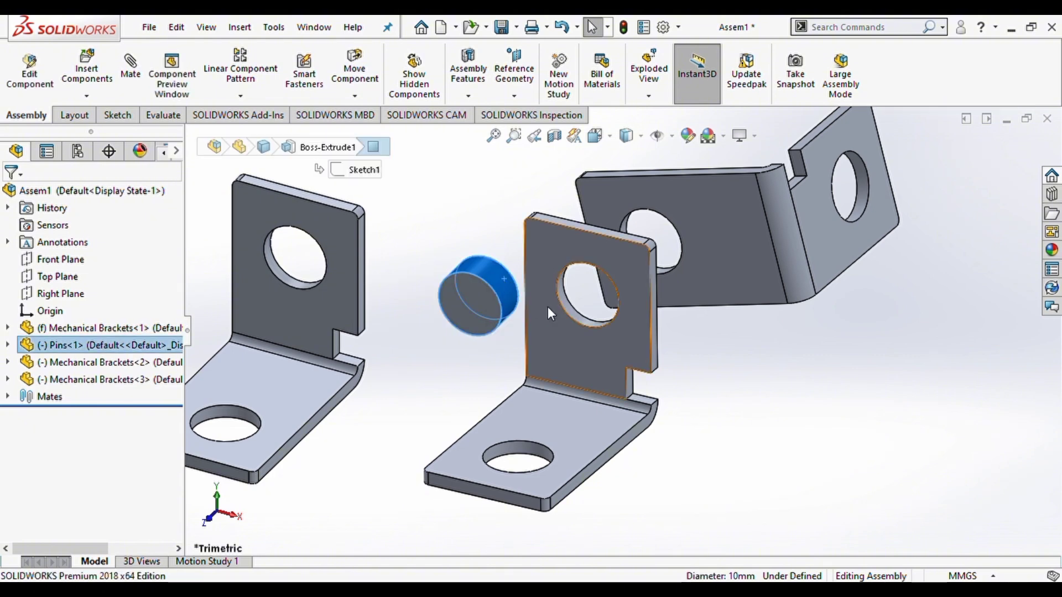
left_click(573, 315, "ctrl")
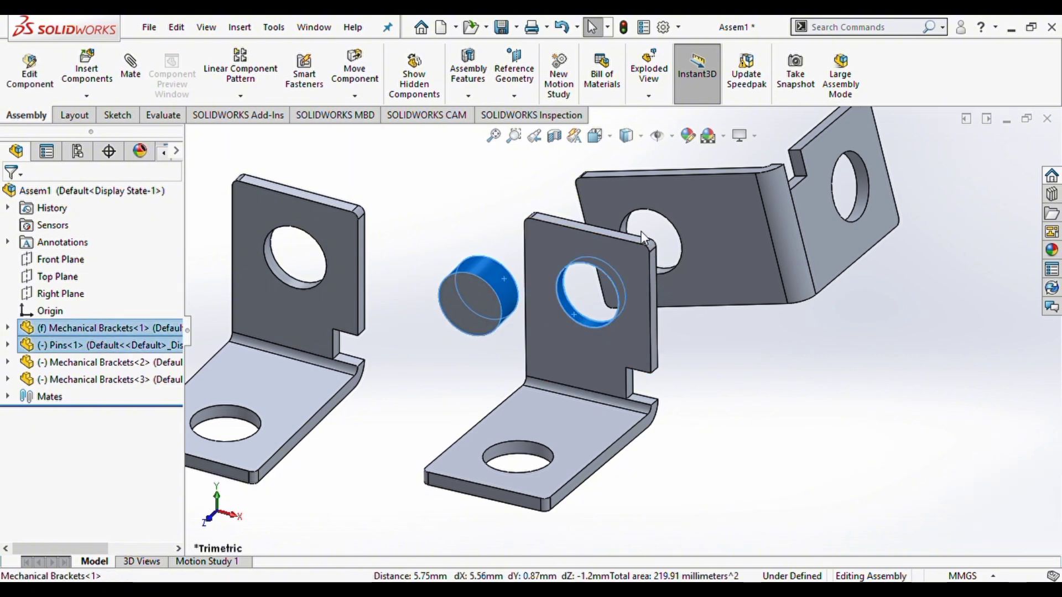
left_click(681, 305)
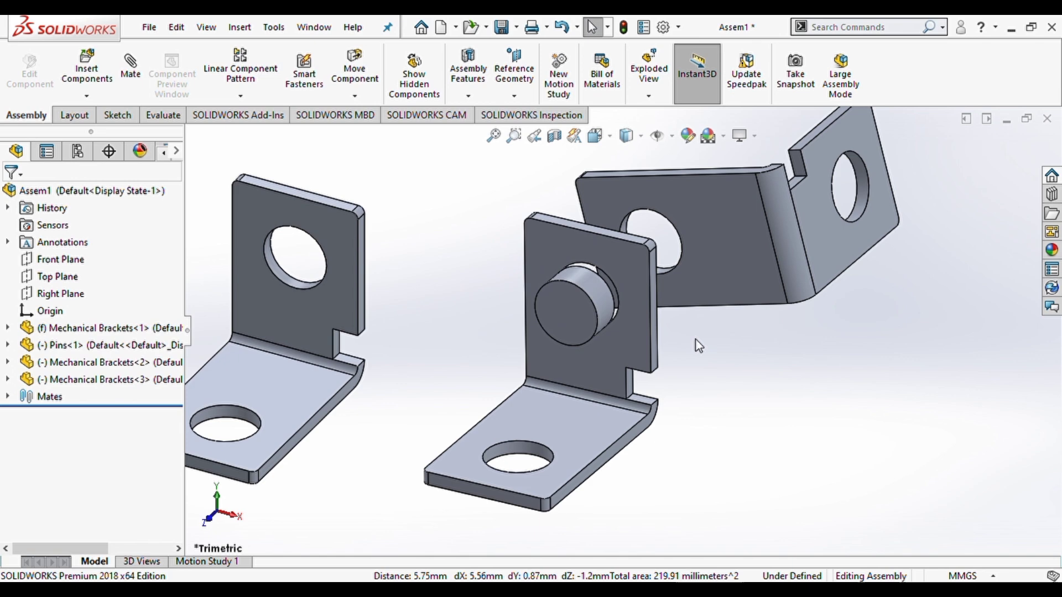
left_click(556, 316)
left_click(629, 331, "ctrl")
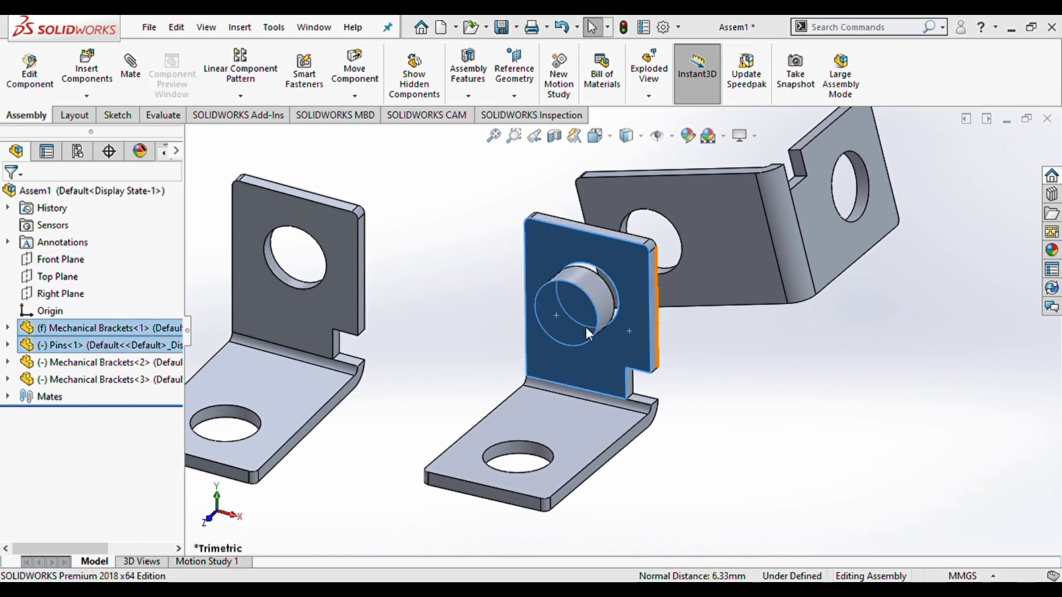
left_click(572, 333)
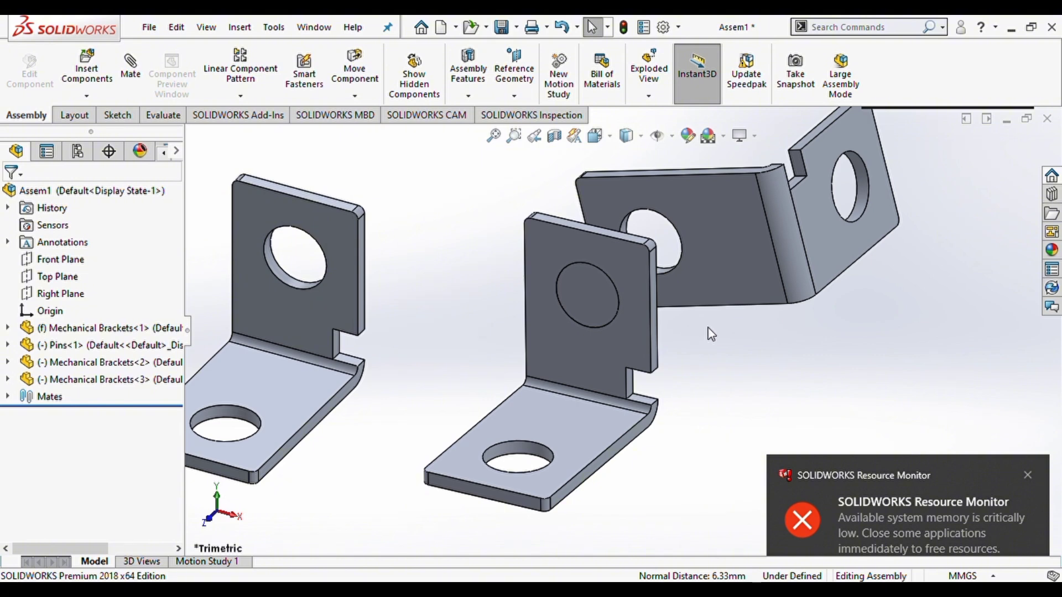
- Mate the pin's other end face coincident with the outer flange face of Mechanical Brackets<2>
middle_click_drag(640, 281, 557, 336)
middle_click_drag(735, 267, 805, 220)
left_click(885, 204)
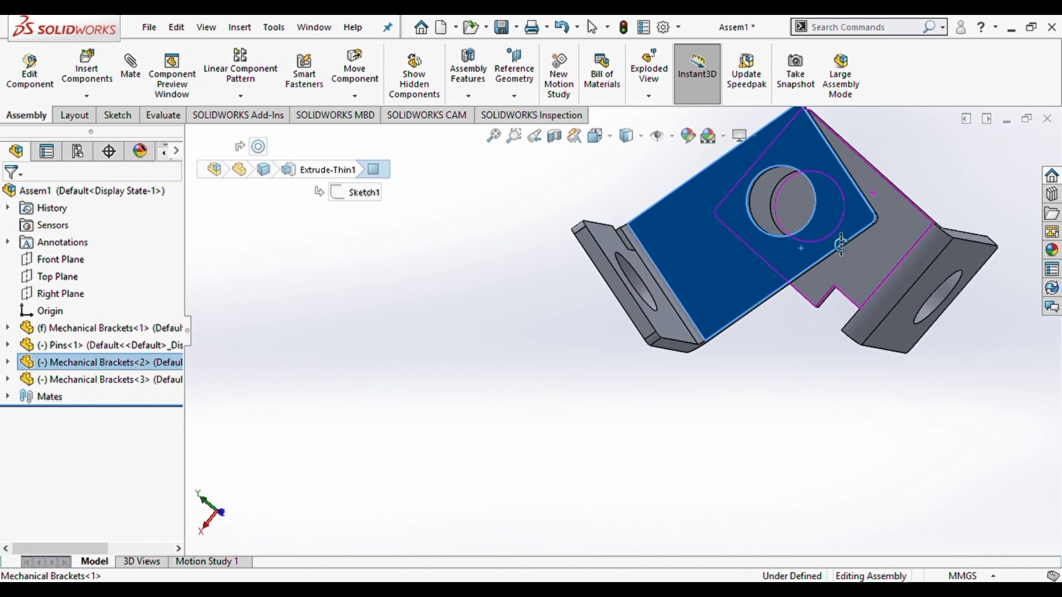
left_click(806, 220, "ctrl")
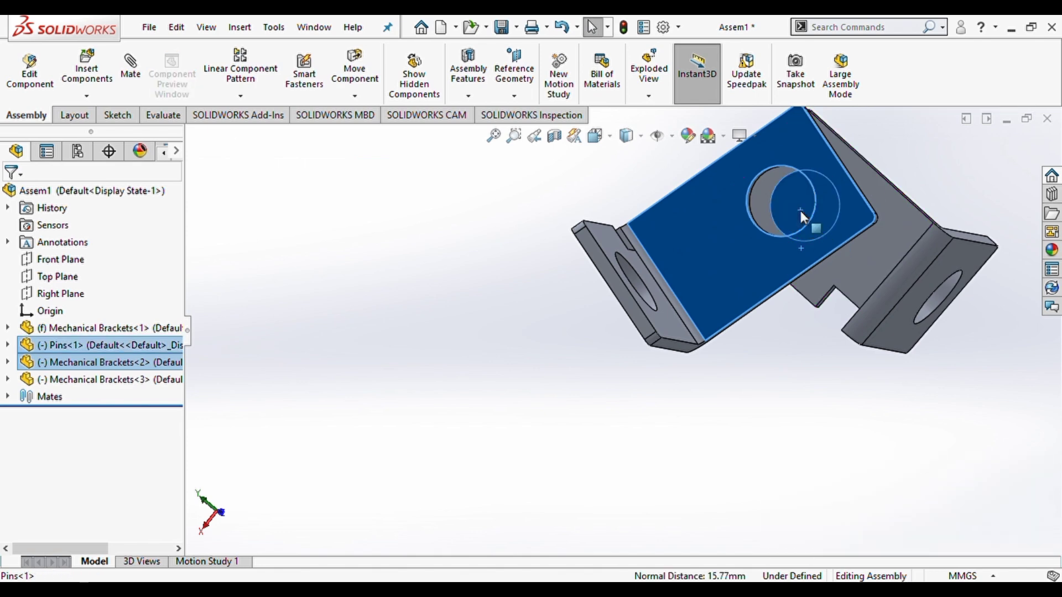
left_click(848, 194)
middle_click_drag(721, 270, 860, 218)
scroll(736, 300, "up", 4)
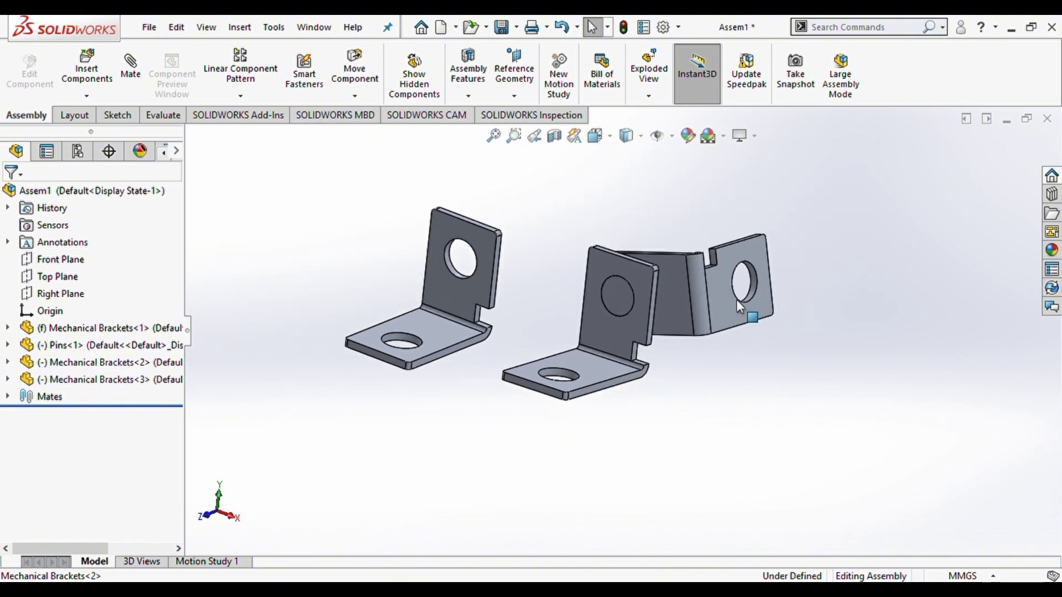
- Rotate Mechanical Brackets<3> by Free Drag until it lies on its side, and move it beyond the free flange of Mechanical Brackets<2>
scroll(688, 274, "down", 2)
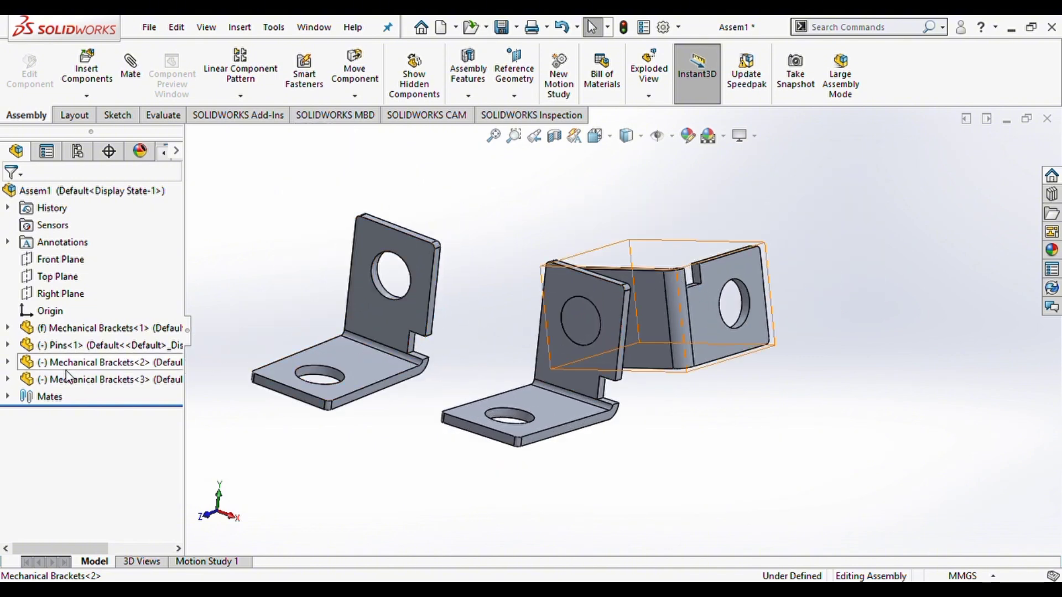
left_click(84, 379)
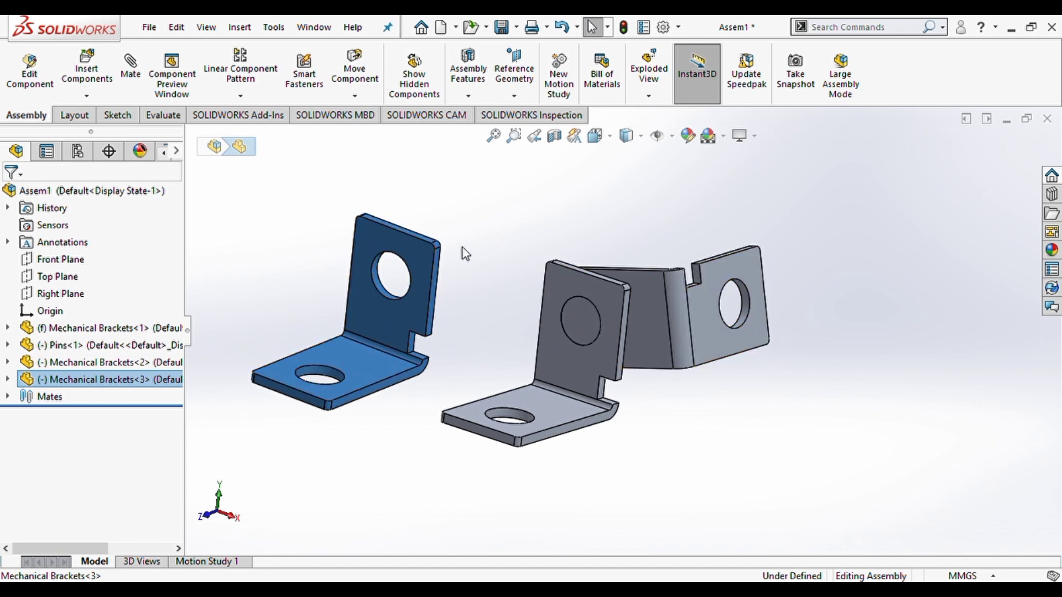
left_click(379, 142)
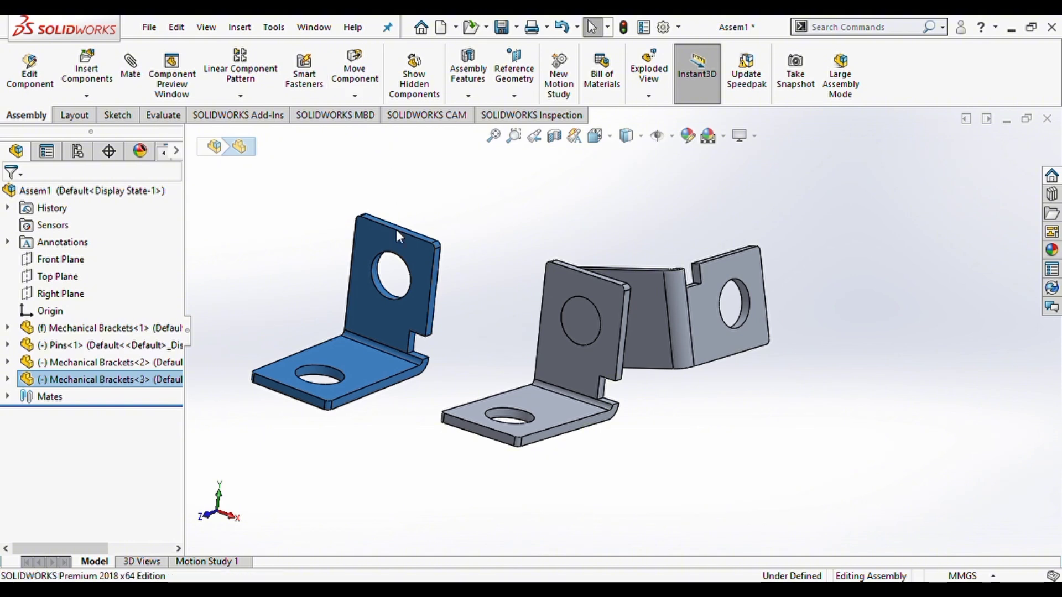
left_click_drag(410, 262, 349, 531)
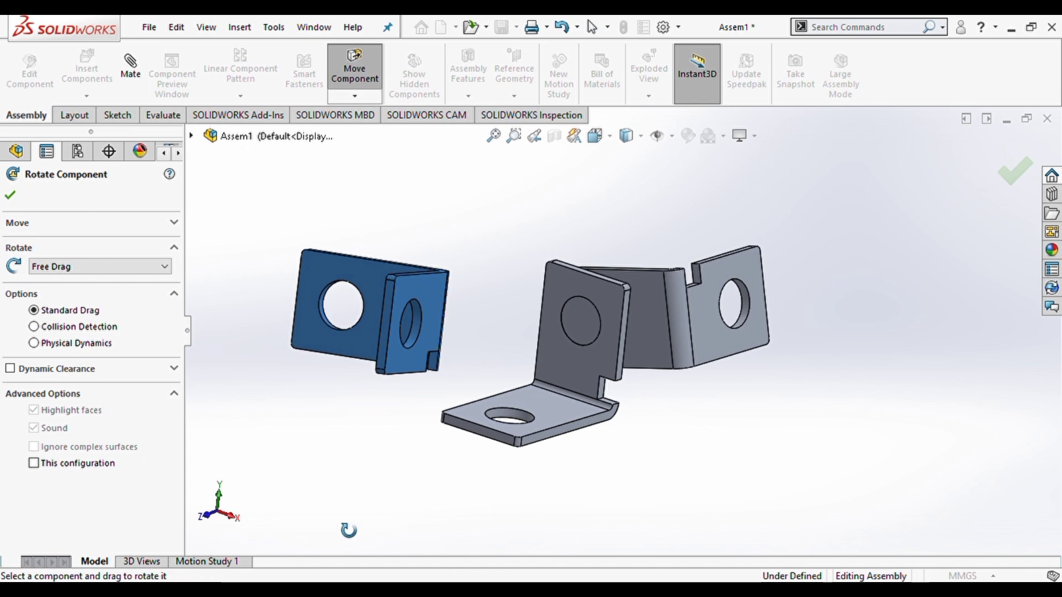
left_click(11, 197)
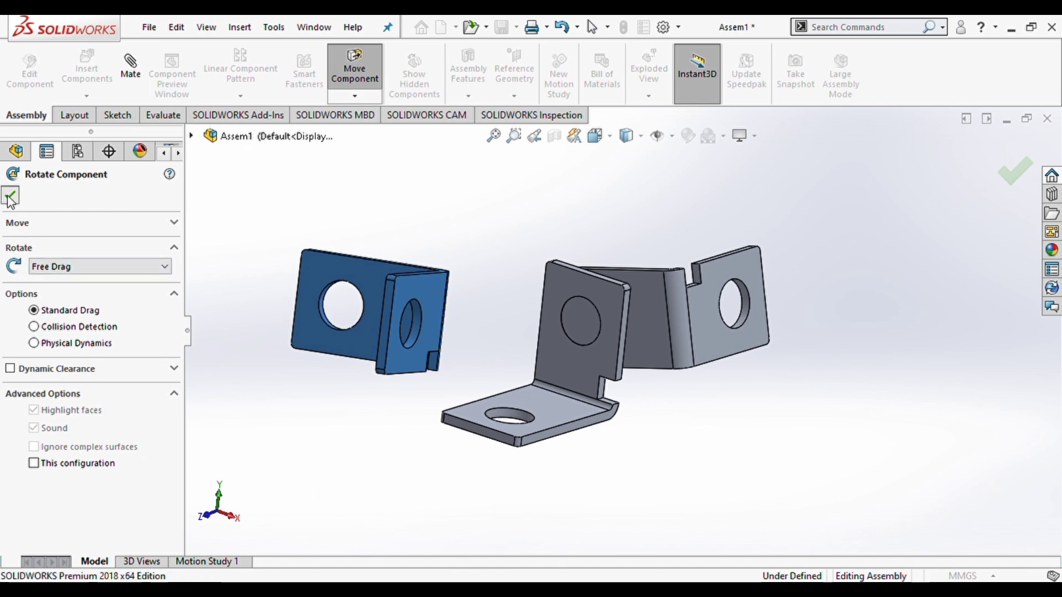
left_click(313, 335)
left_click_drag(313, 335, 808, 330)
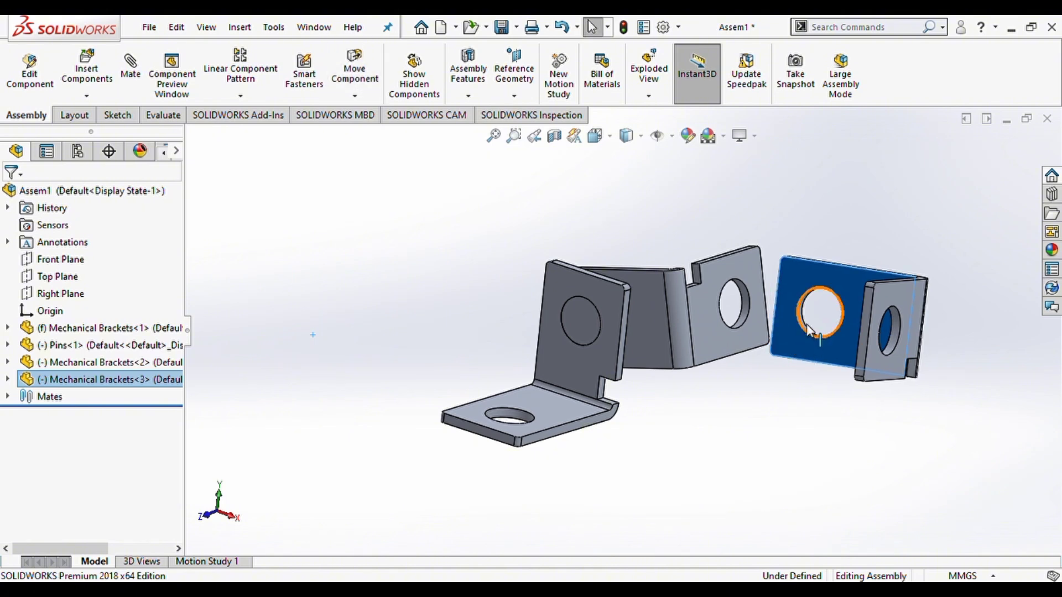
- Mate a hole of Mechanical Brackets<3> concentric with the open hole of Mechanical Brackets<2>
scroll(833, 288, "down", 4)
left_click(769, 344)
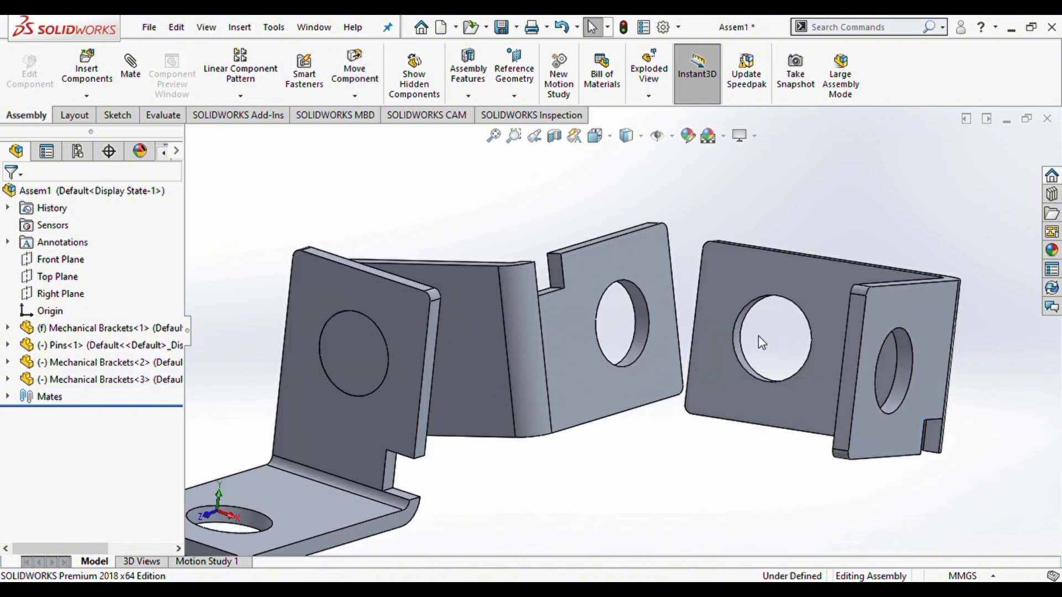
left_click(739, 348)
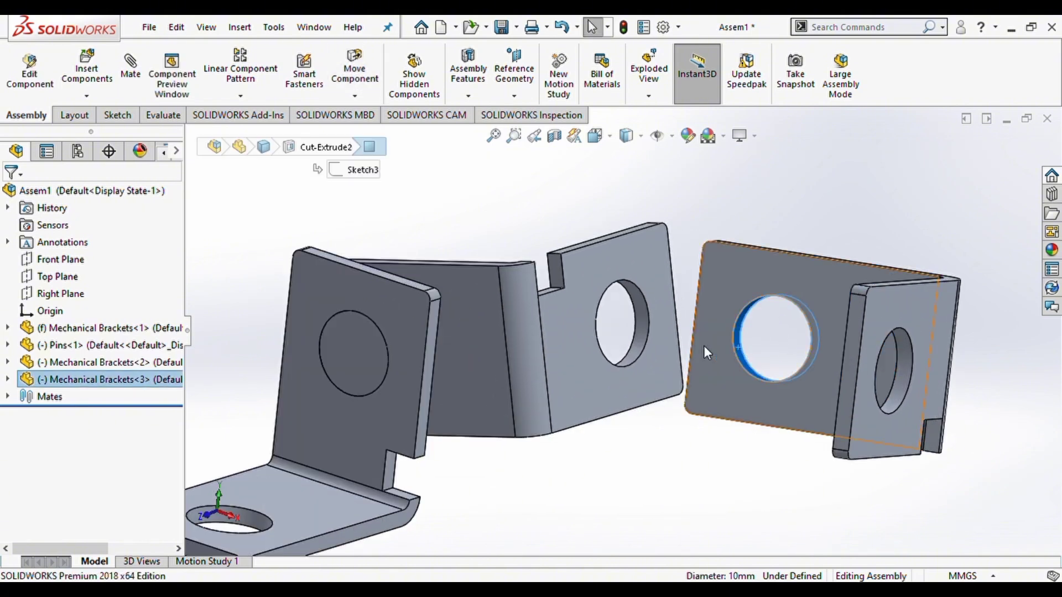
left_click(644, 336, "ctrl")
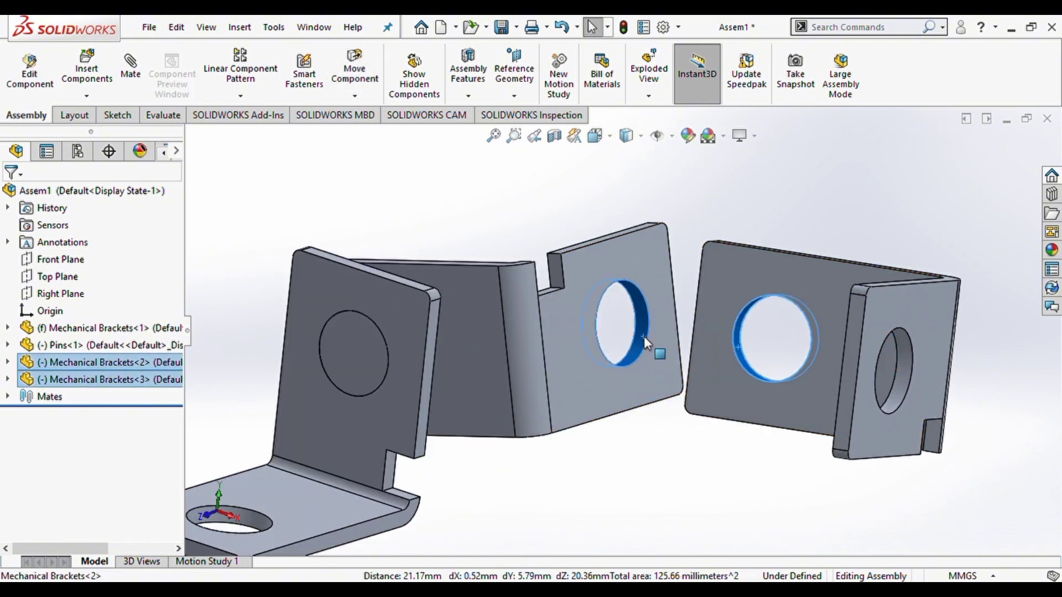
left_click(746, 320)
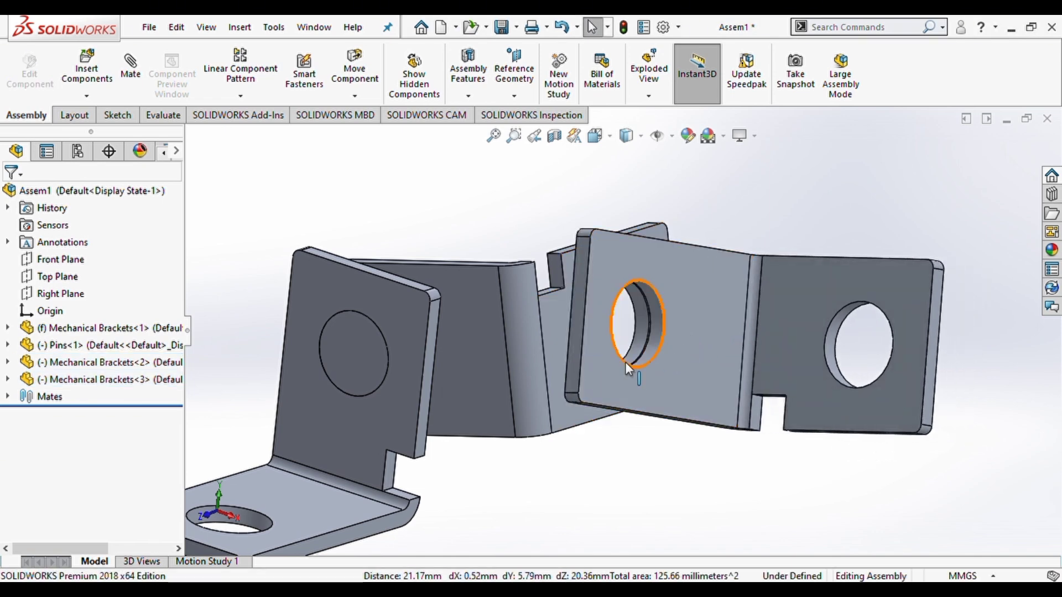
- Copy the pin as a second component and place the copy in front of the Mechanical Brackets<3> flange
middle_click_drag(592, 372, 550, 399)
middle_click_drag(632, 375, 539, 362)
middle_click_drag(536, 291, 440, 286)
left_click_drag(400, 271, 675, 357)
left_click_drag(655, 348, 764, 319)
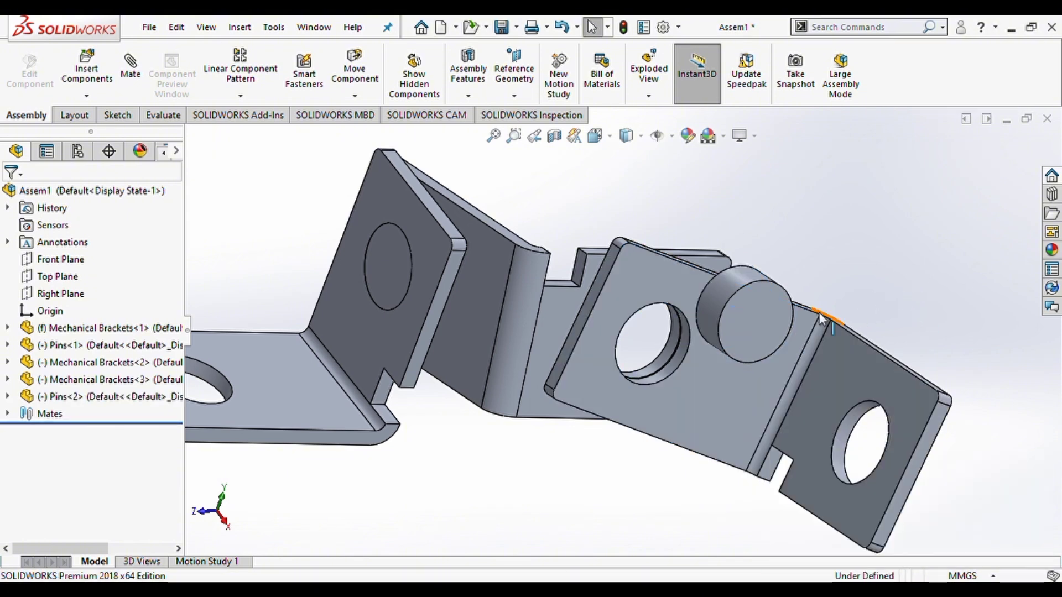
- Mate Pins<2> concentric with the shared hole of Mechanical Brackets<3> and its front end face coincident with that bracket's flange face
left_click(767, 322)
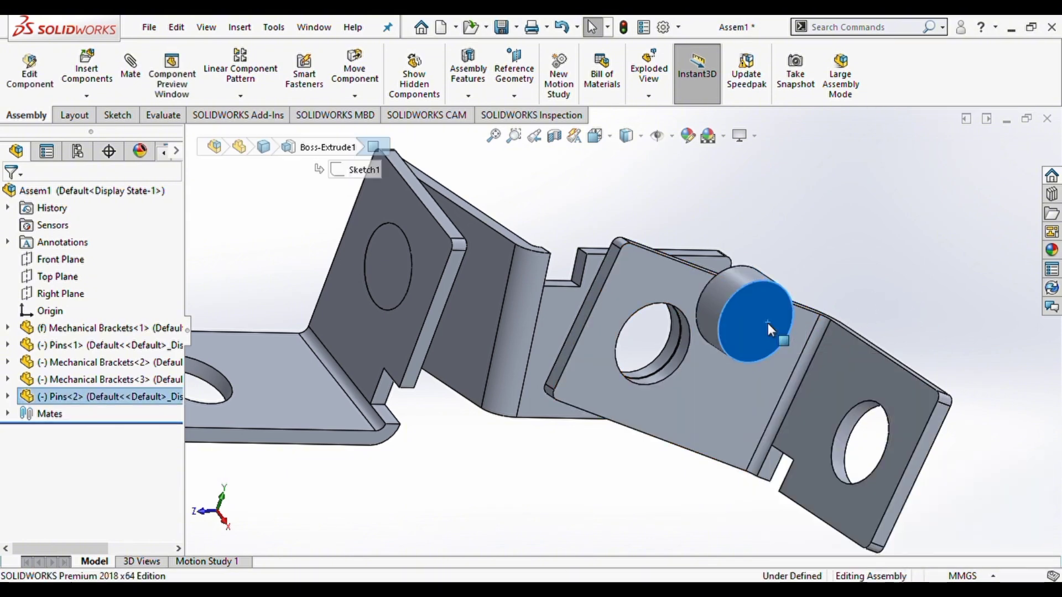
left_click(714, 293)
left_click(677, 360, "ctrl")
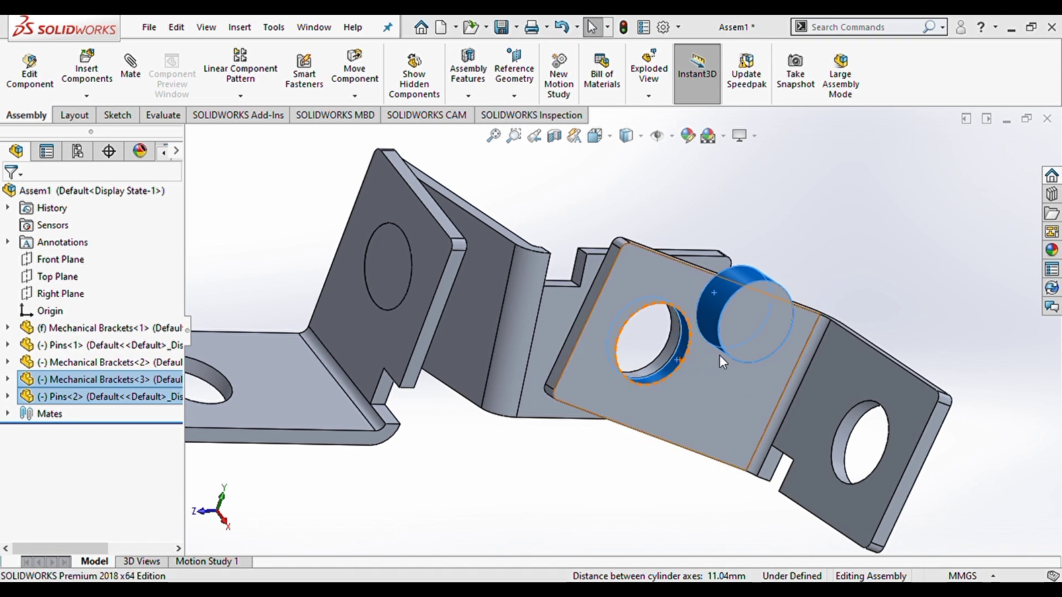
left_click(778, 346)
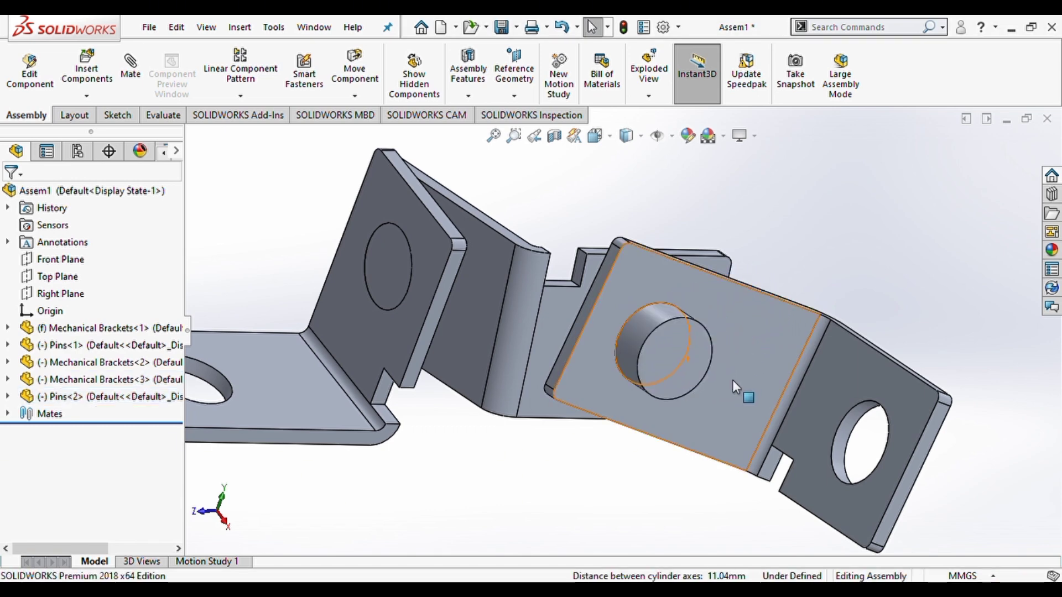
left_click(679, 373)
left_click(739, 392, "ctrl")
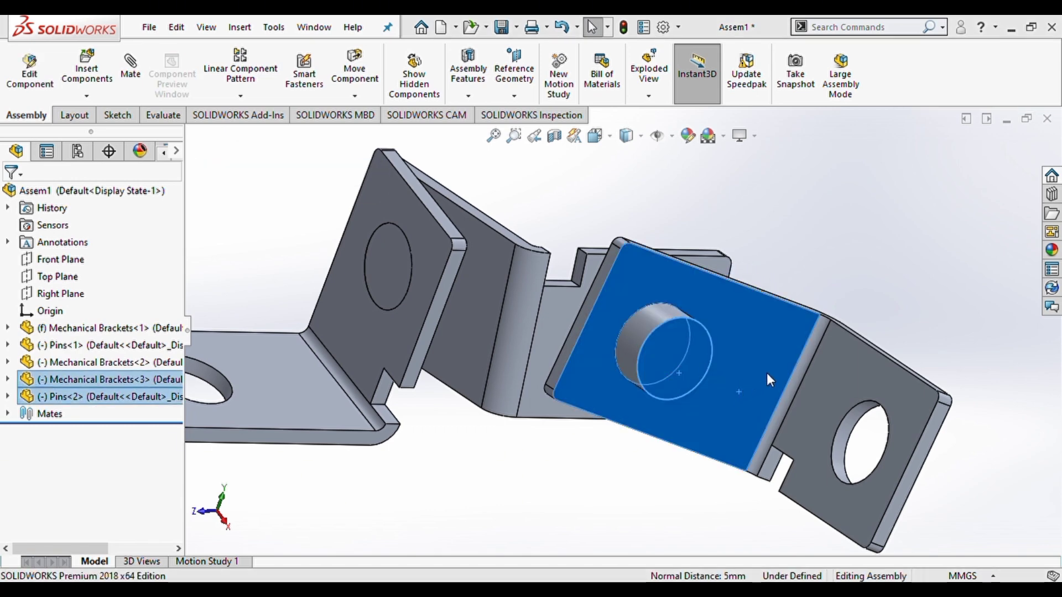
left_click(787, 380)
- Mate the opposite end face of Pins<2> coincident with the outer flange face of Mechanical Brackets<2>
mouse_move(666, 339)
middle_mouse_down()
mouse_move(563, 426)
mouse_move(664, 360)
middle_mouse_up()
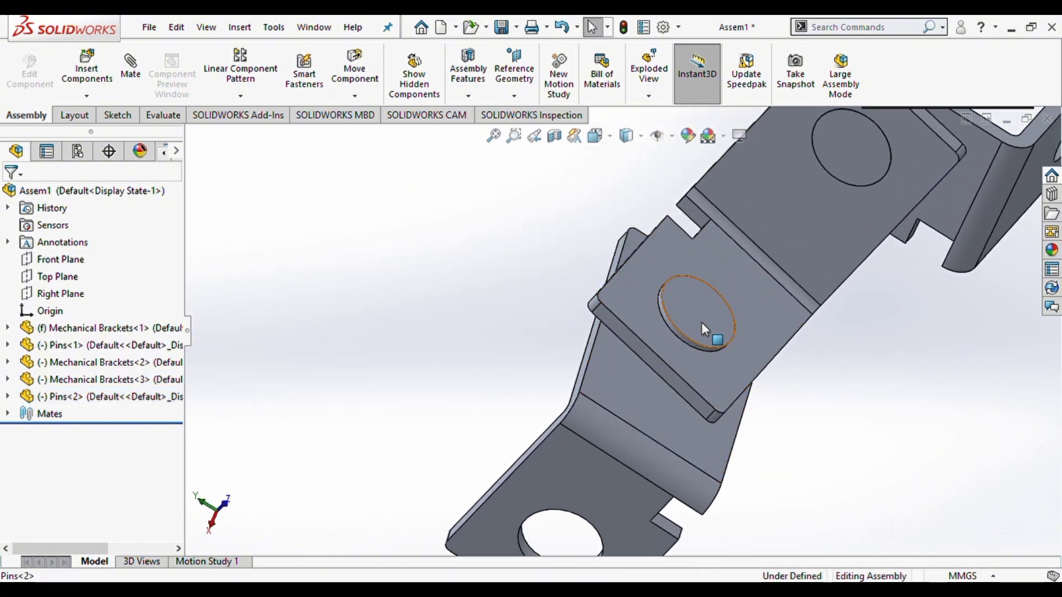
left_click(701, 322)
left_click(762, 334, "ctrl")
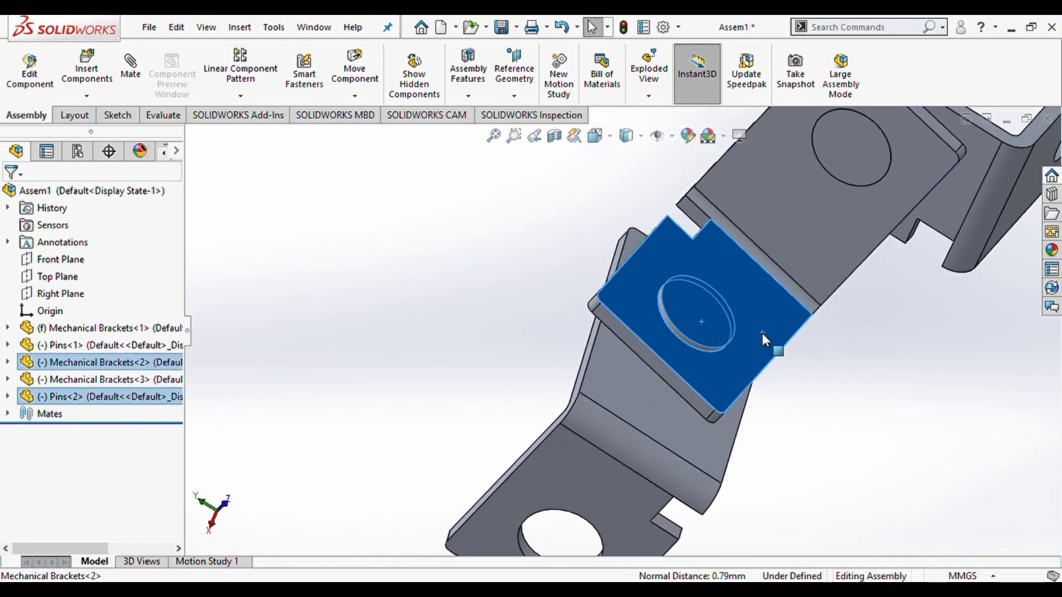
left_click(805, 320)
- Swing Mechanical Brackets<2> upward about its pin and tilt Mechanical Brackets<3> downward about the second pin
middle_click_drag(602, 354, 546, 352)
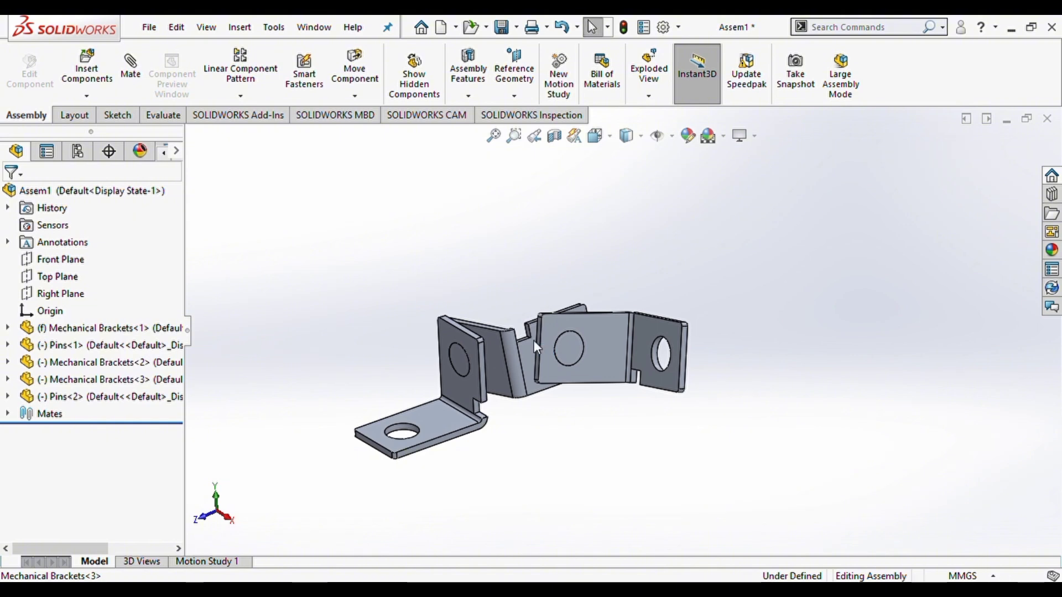
left_click_drag(521, 376, 513, 333)
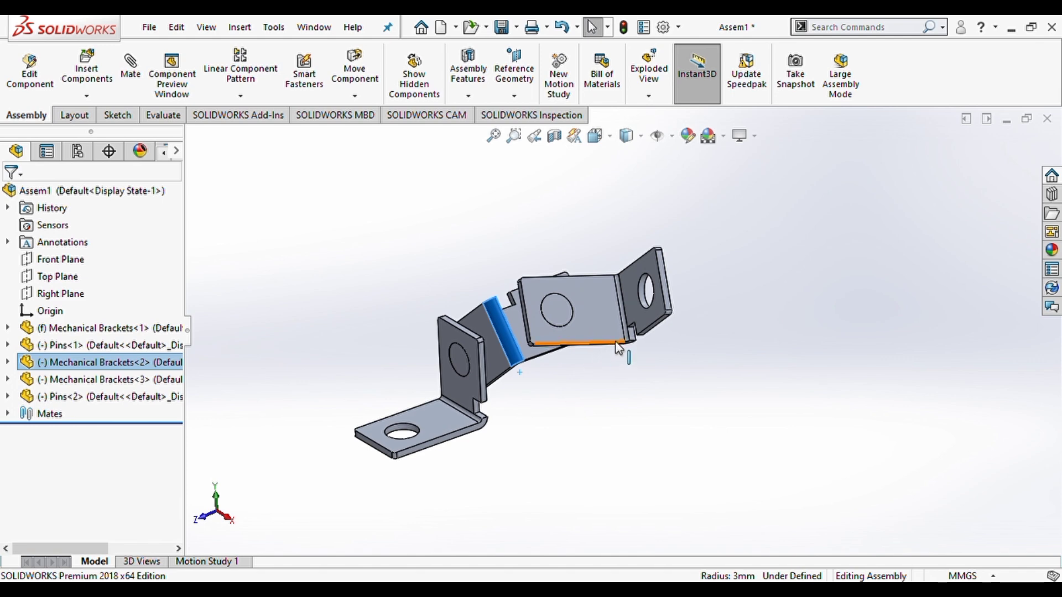
left_click_drag(616, 342, 602, 356)
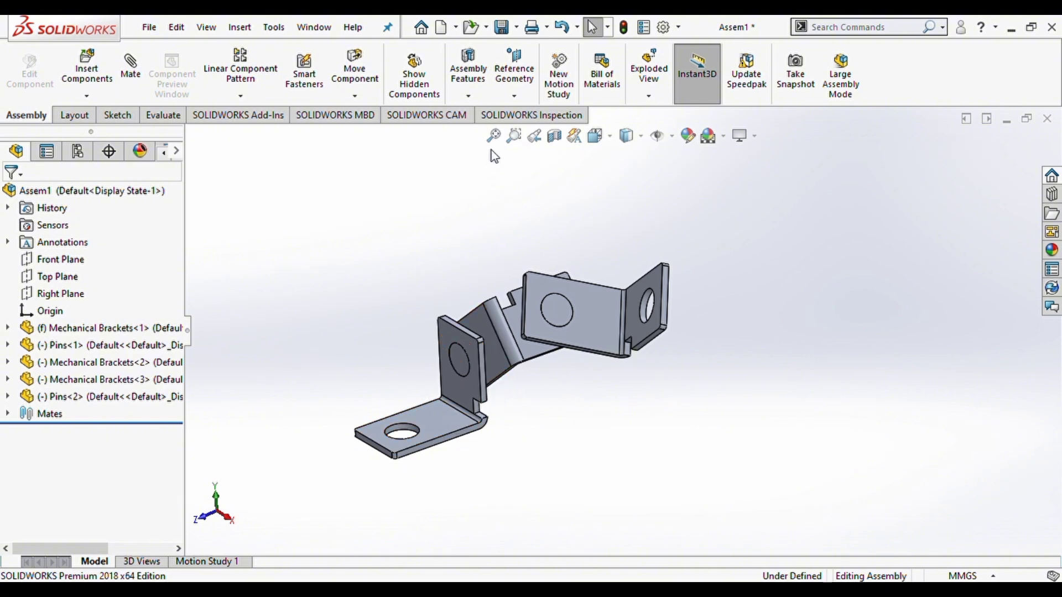
left_click(493, 136)
scroll(676, 375, "down", 2)
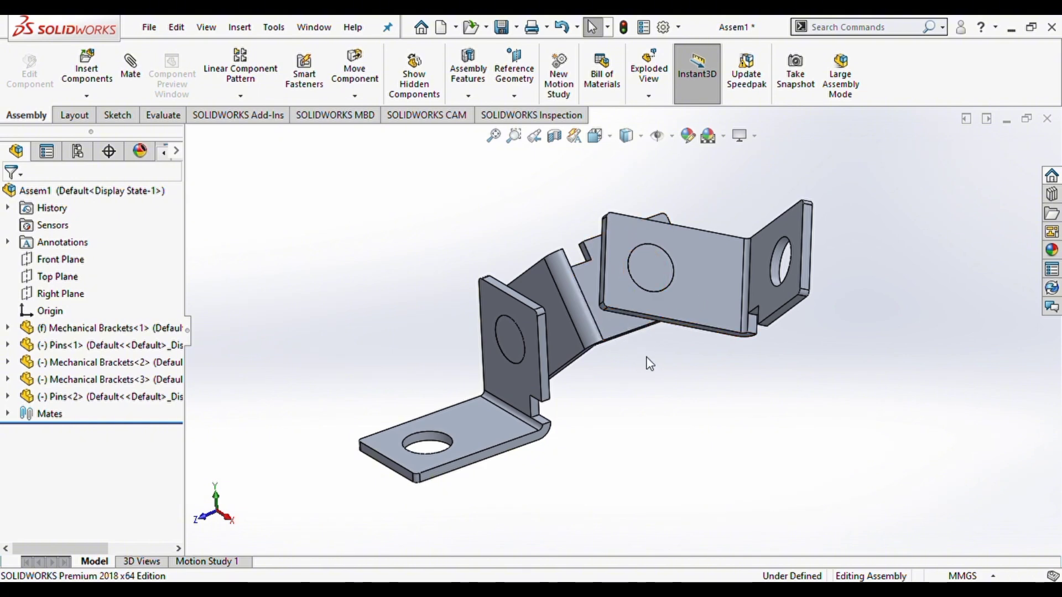
middle_click_drag(671, 434, 673, 375)
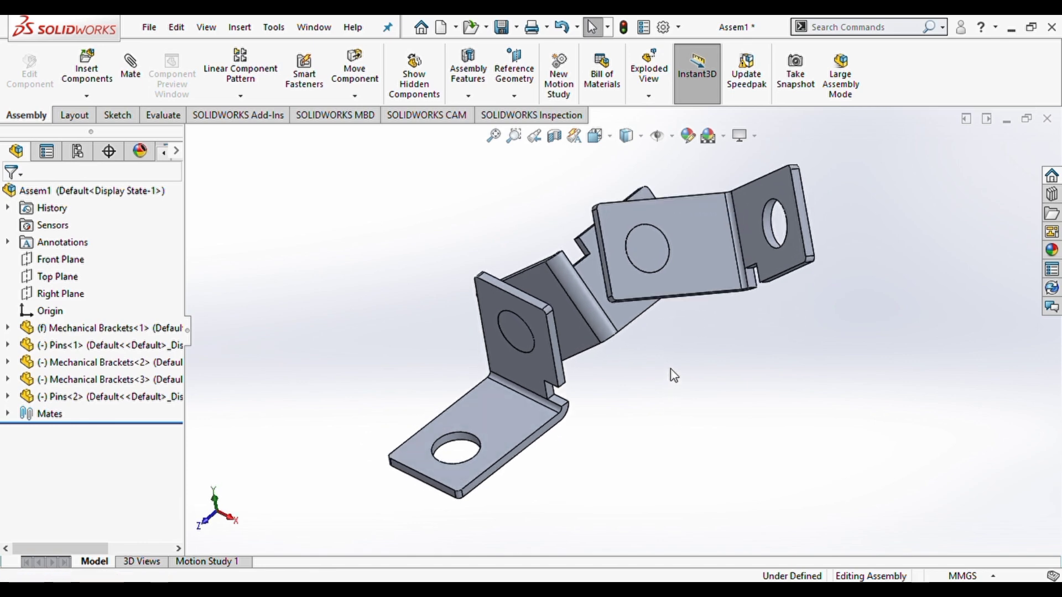
key("ctrl+5")
middle_click_drag(601, 365, 486, 380)
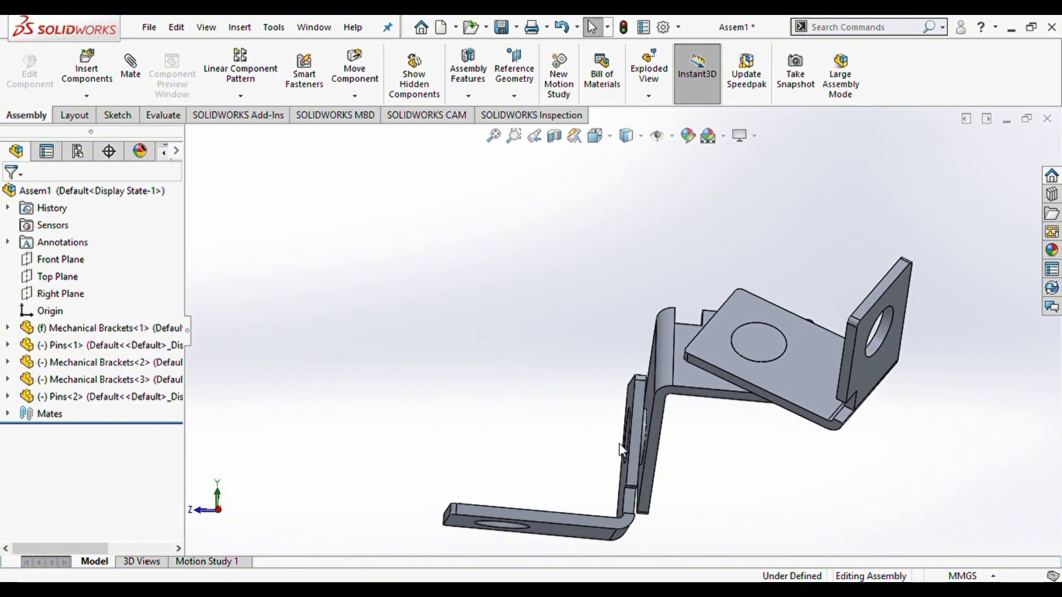
middle_click_drag(619, 444, 742, 450)
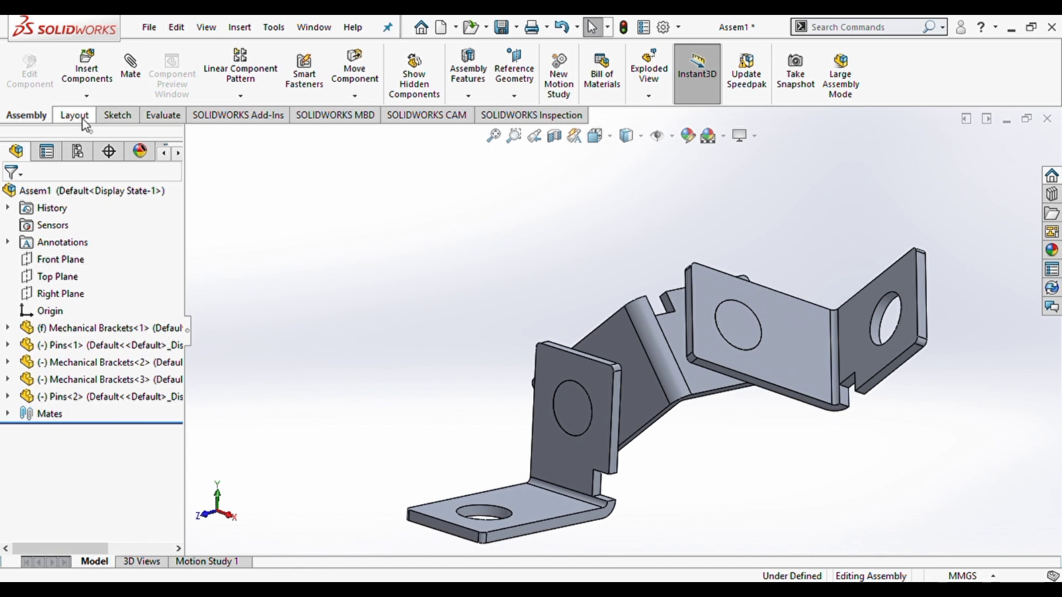
- Try to add an angular dimension between the lower edge faces of Mechanical Brackets<2> and Mechanical Brackets<3>
left_click(118, 115)
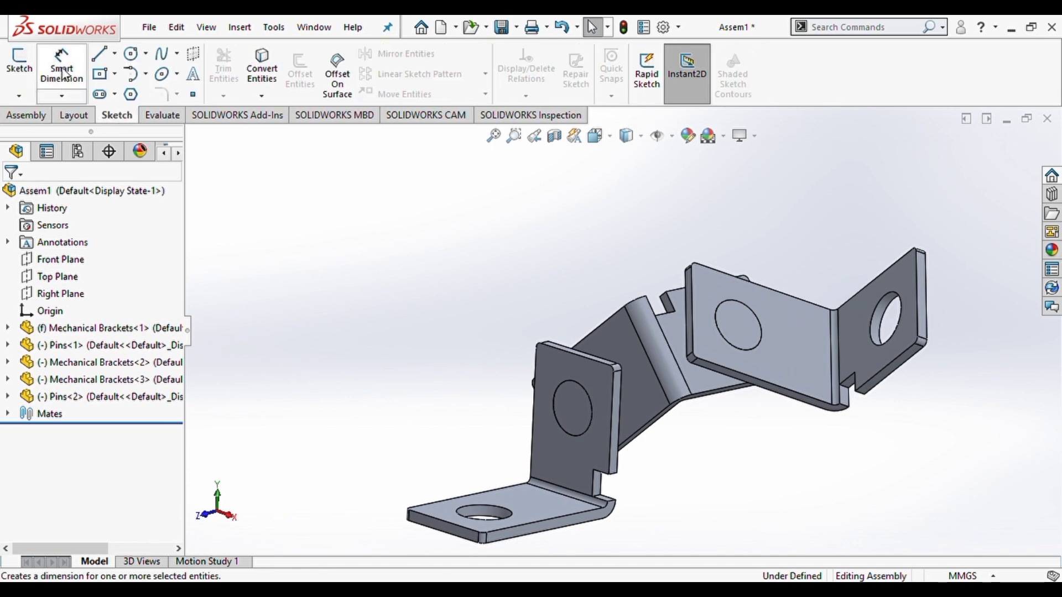
left_click(71, 84)
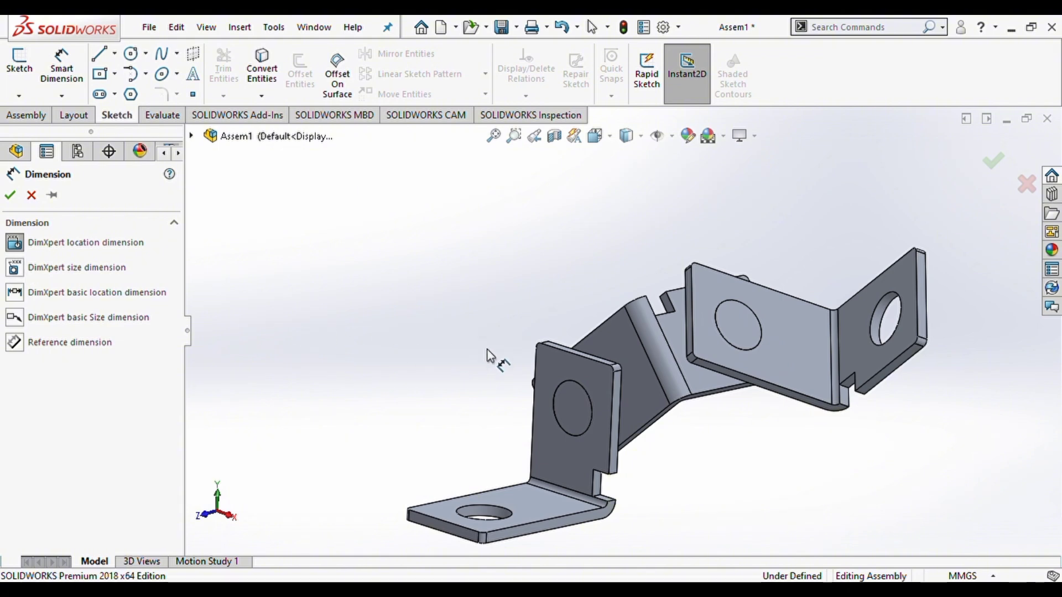
left_click(717, 391)
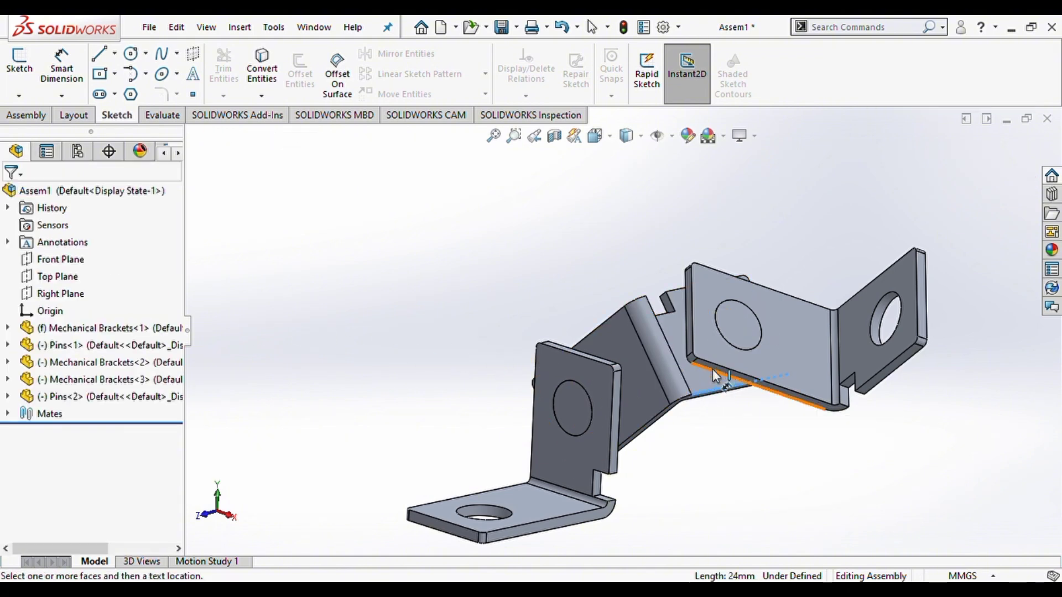
left_click(717, 377)
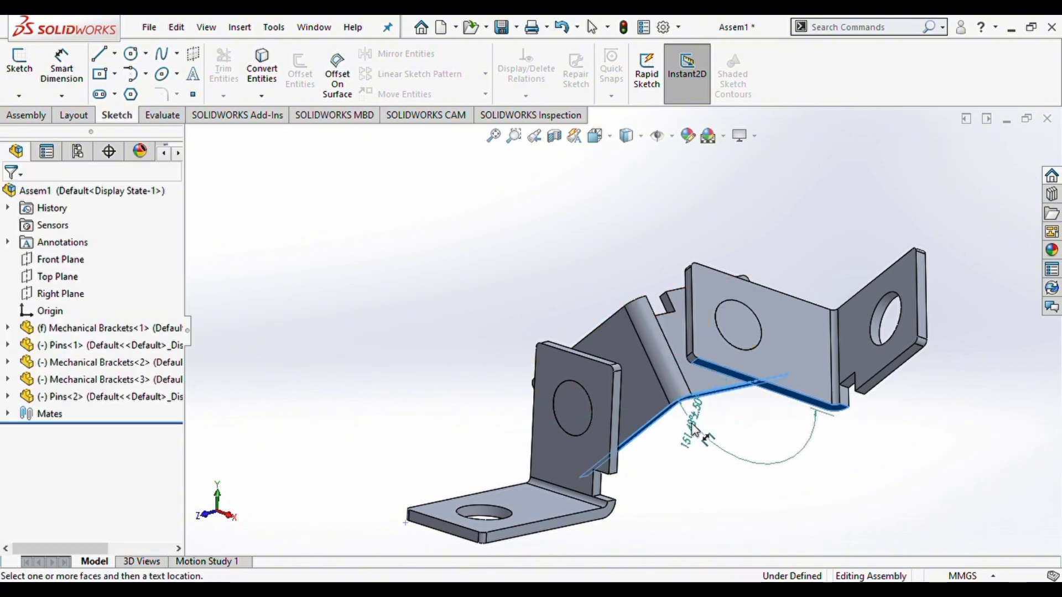
left_click(710, 395)
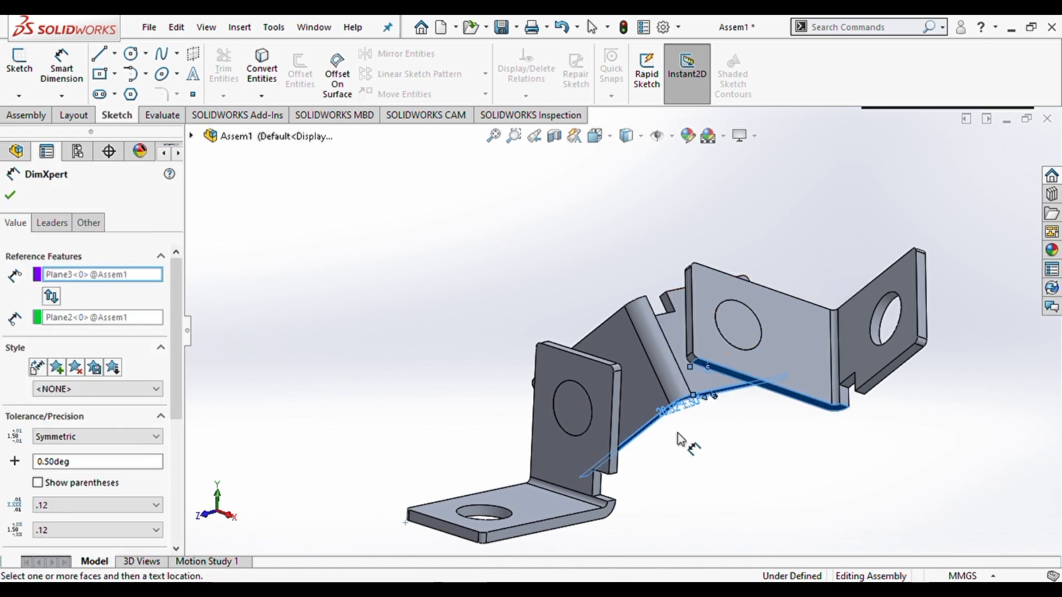
key("Escape")
left_click_drag(688, 406, 693, 434)
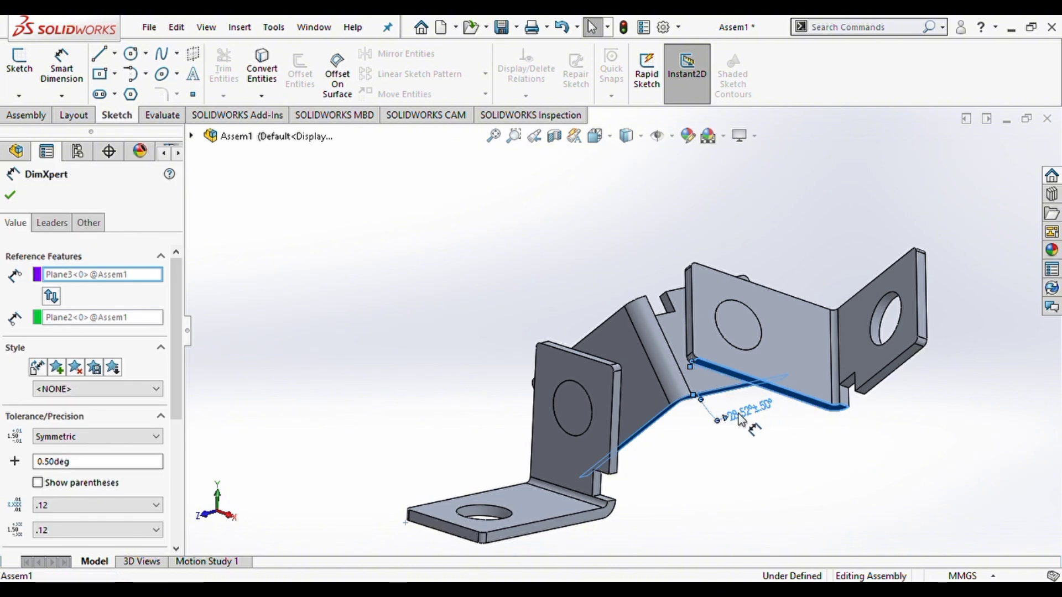
key("Escape")
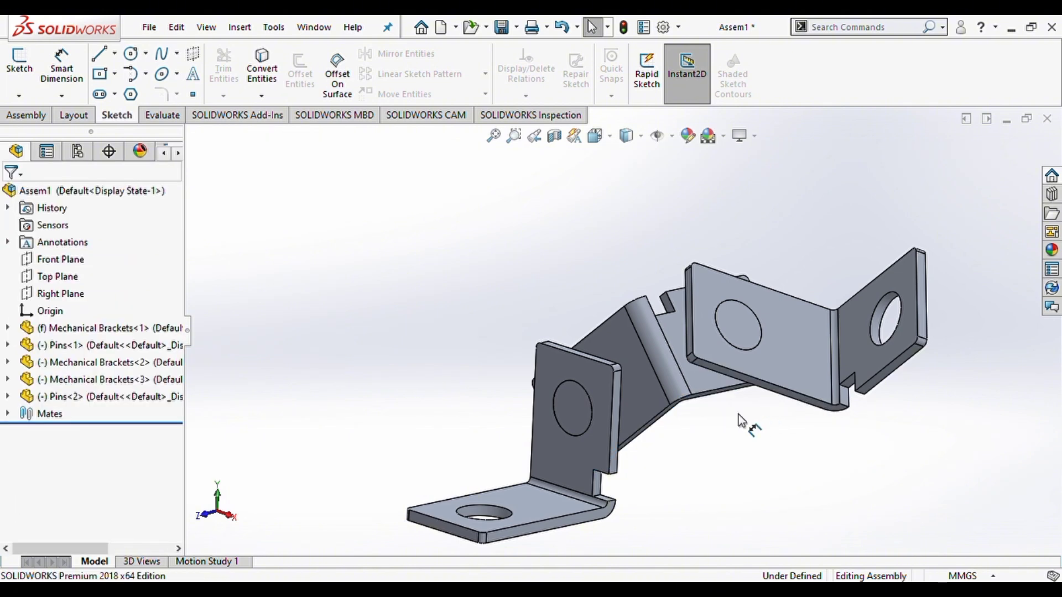
middle_click_drag(701, 387, 721, 336)
scroll(722, 335, "down", 3)
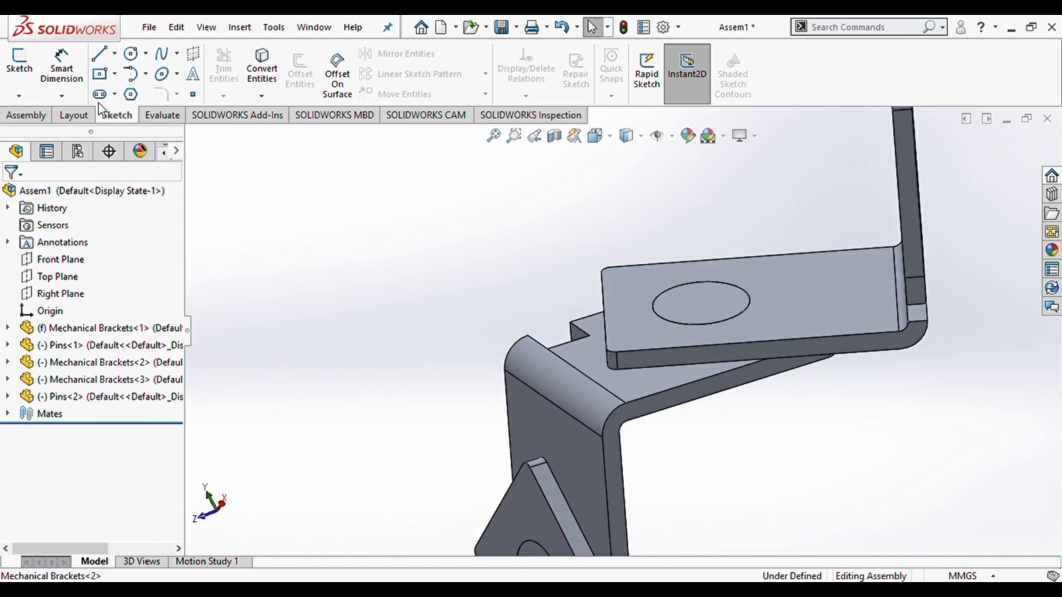
- Place a DimXpert angular dimension between the long side edge faces of Mechanical Brackets<2> and Mechanical Brackets<3>
left_click(61, 66)
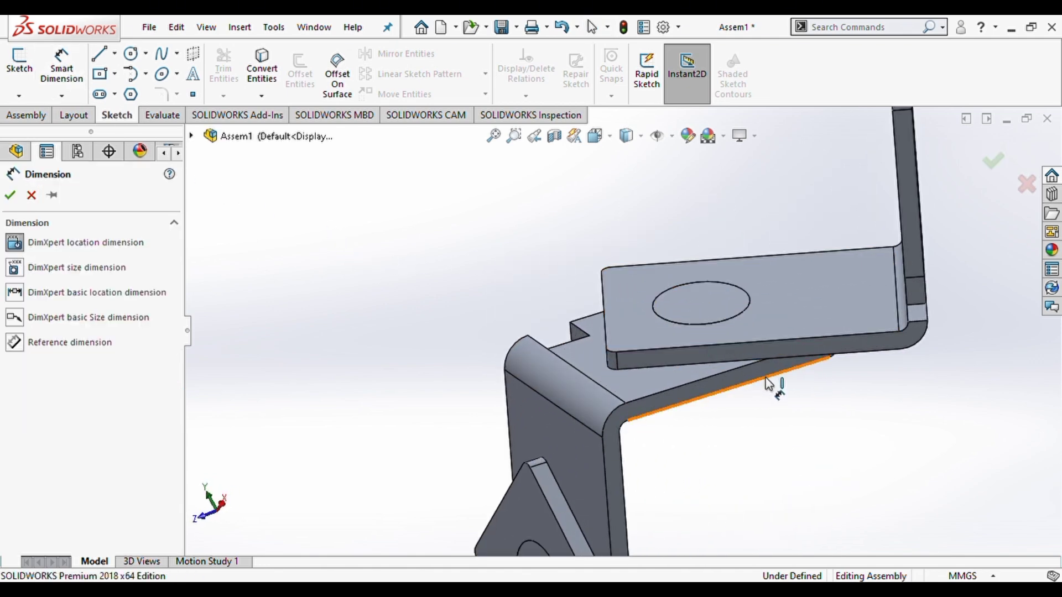
left_click(696, 380)
left_click(671, 367)
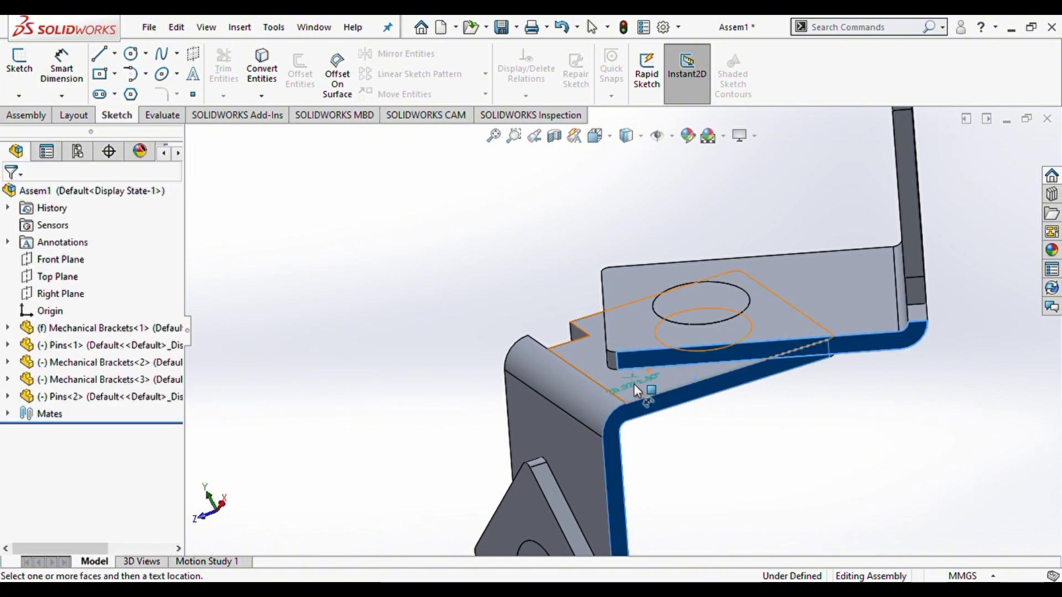
left_click(634, 384)
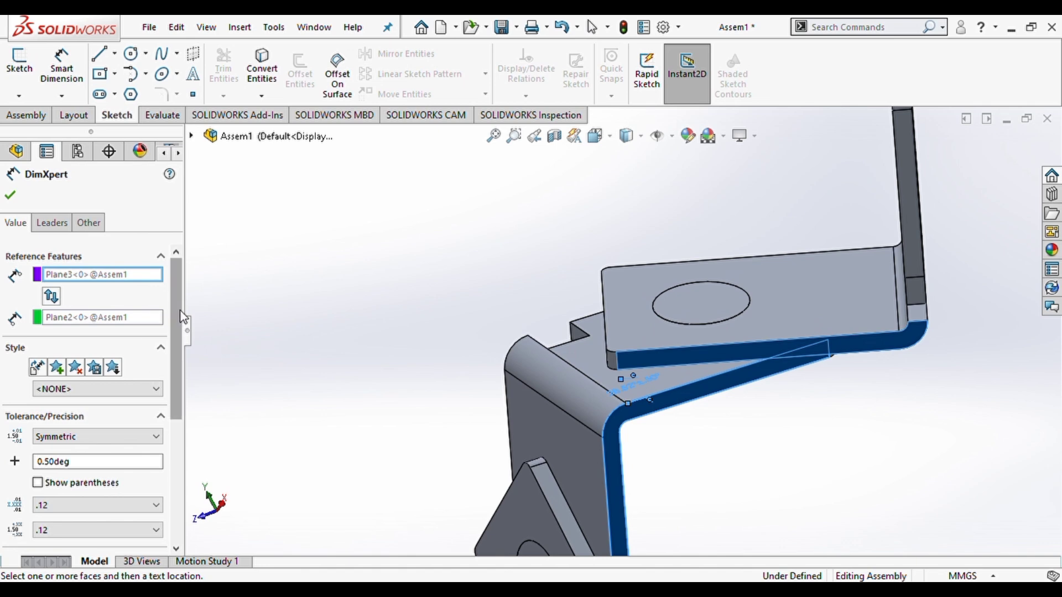
- Look through the angular dimension's value, leader and font properties, and delete the dimension
left_click_drag(180, 311, 170, 334)
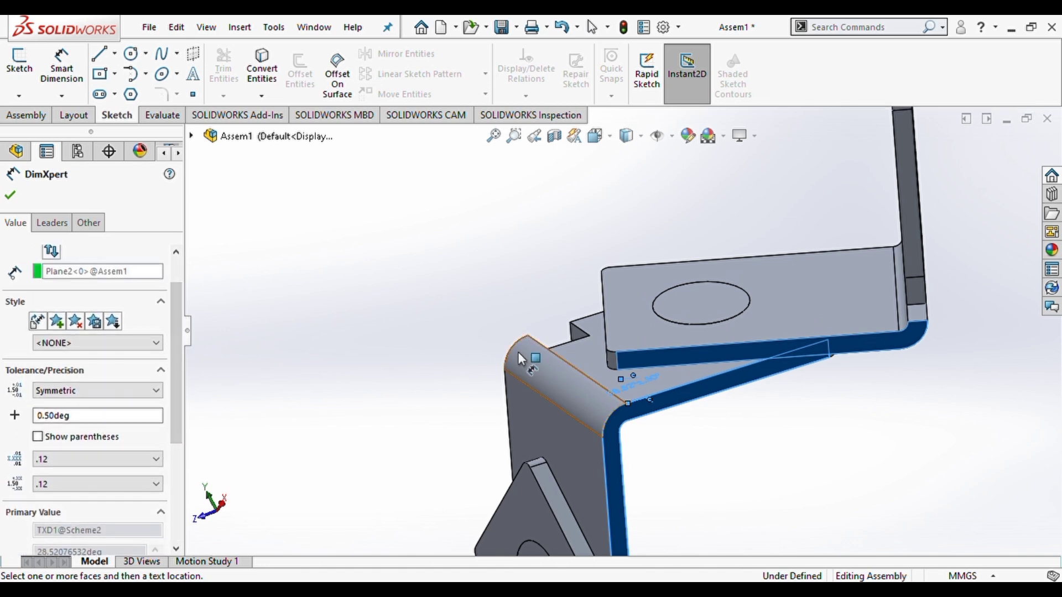
middle_click_drag(523, 357, 542, 429)
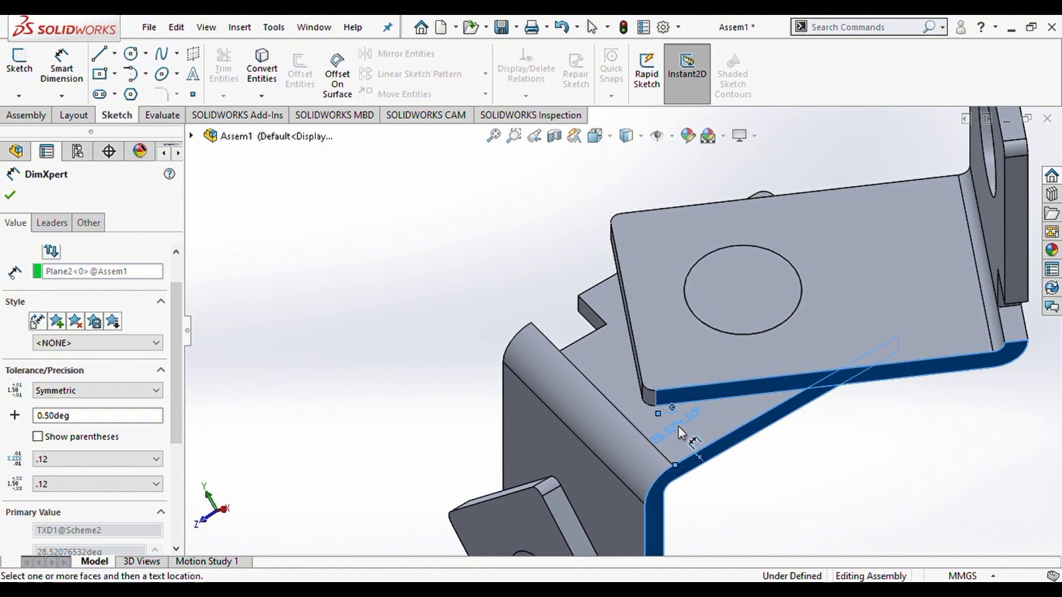
scroll(125, 295, "up", 2)
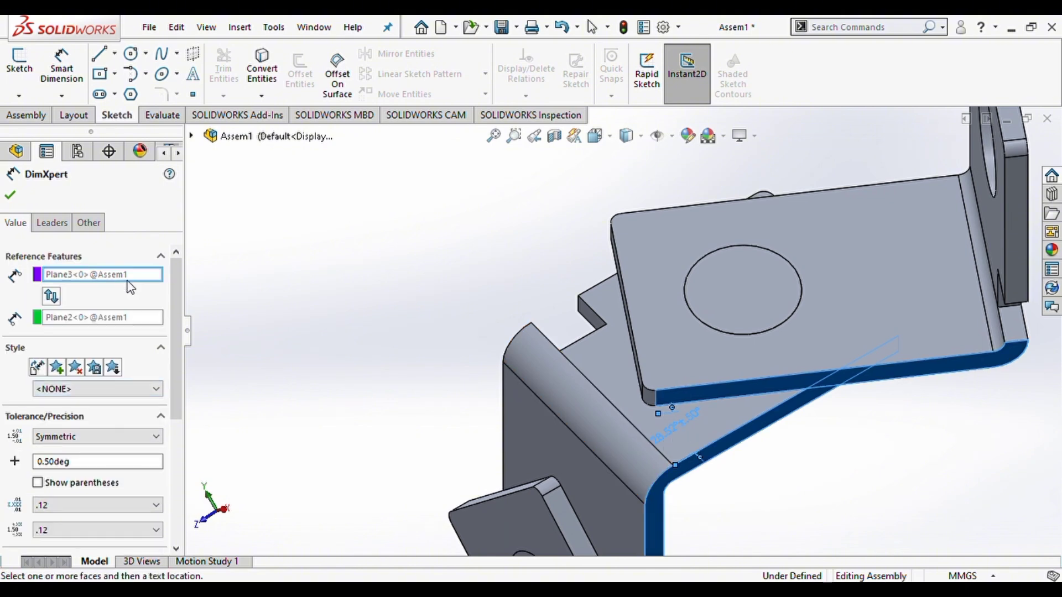
left_click(52, 223)
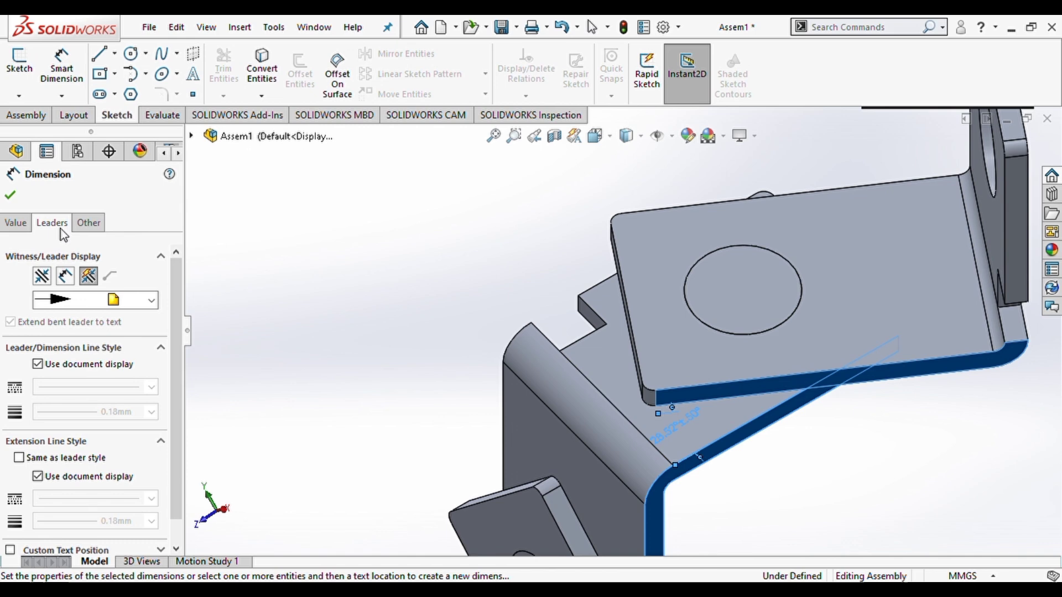
left_click(88, 222)
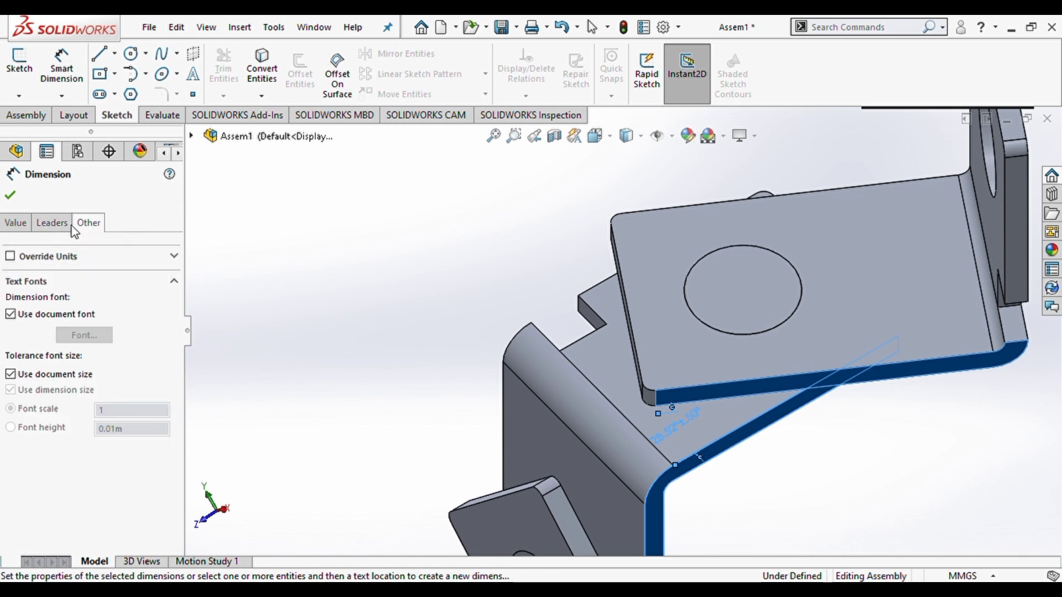
left_click(10, 195)
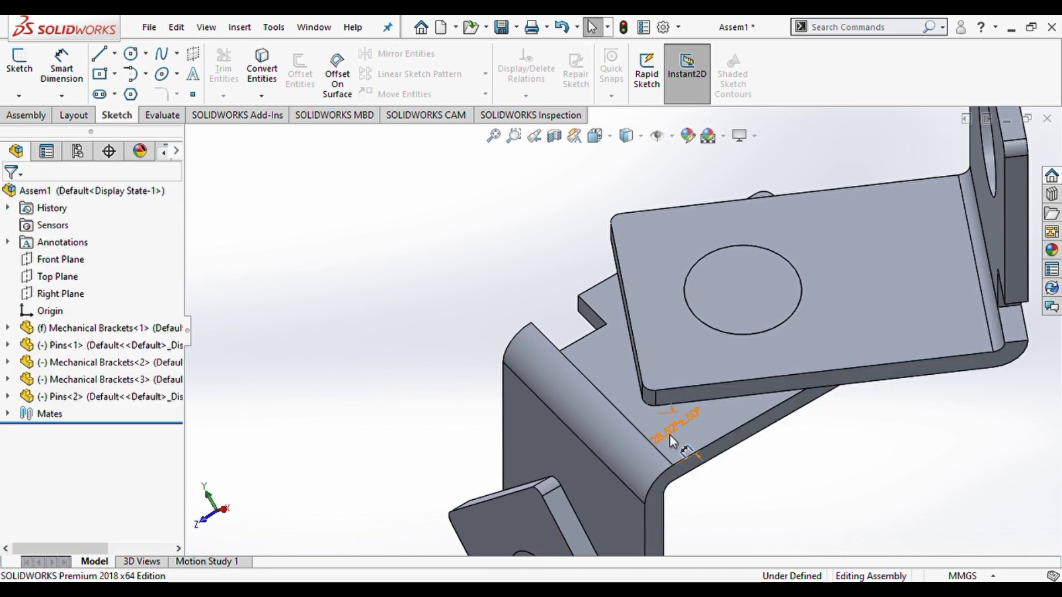
left_click(670, 437)
key("Delete")
- Check the angle between the side edges of Mechanical Brackets<2> and Mechanical Brackets<3>, and swing Mechanical Brackets<3> clockwise about its pin
left_click(725, 440)
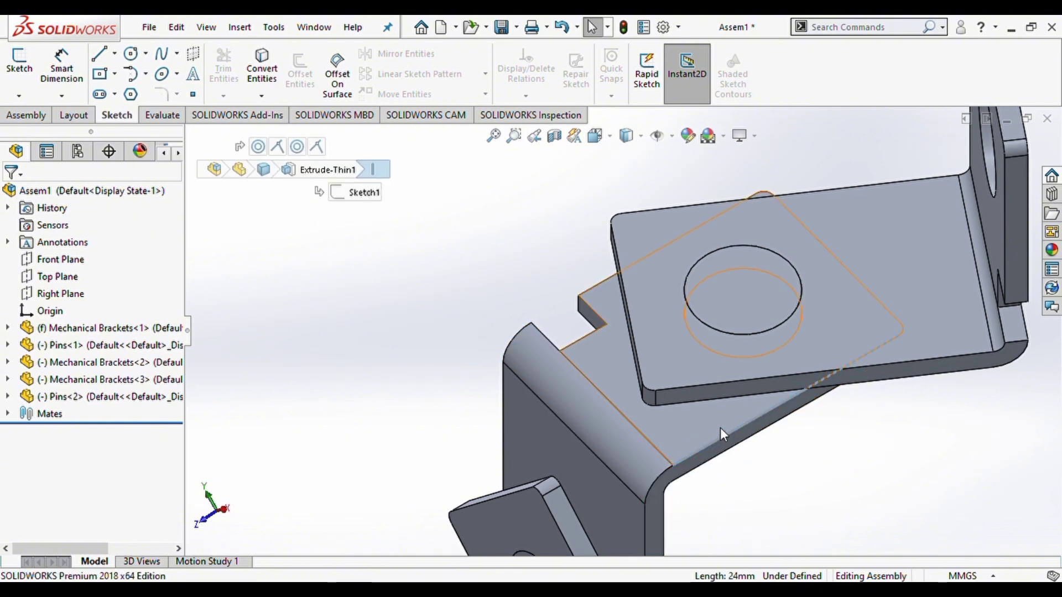
left_click(706, 402, "ctrl")
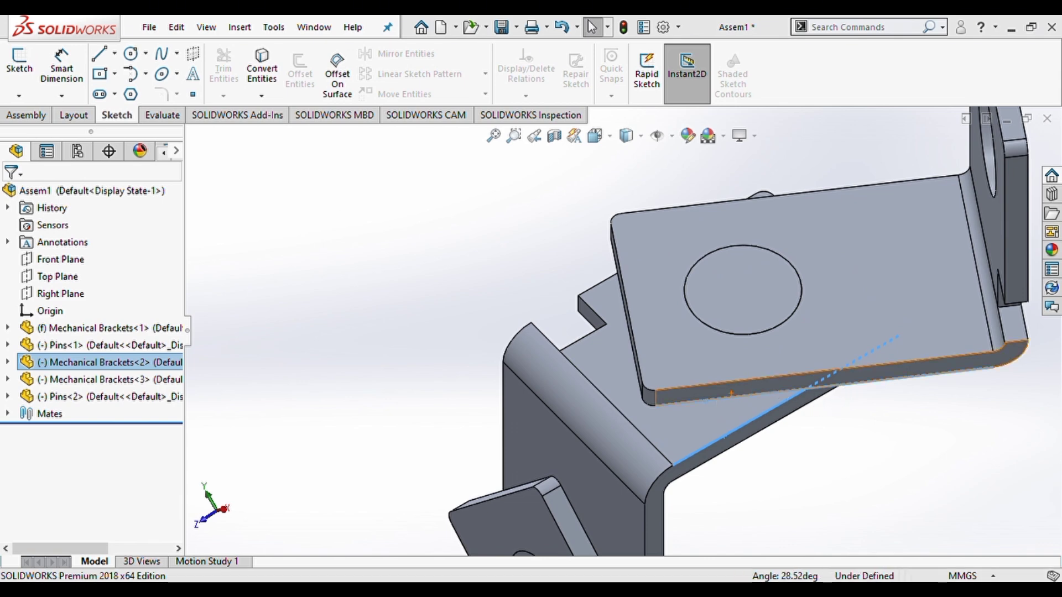
key("Return")
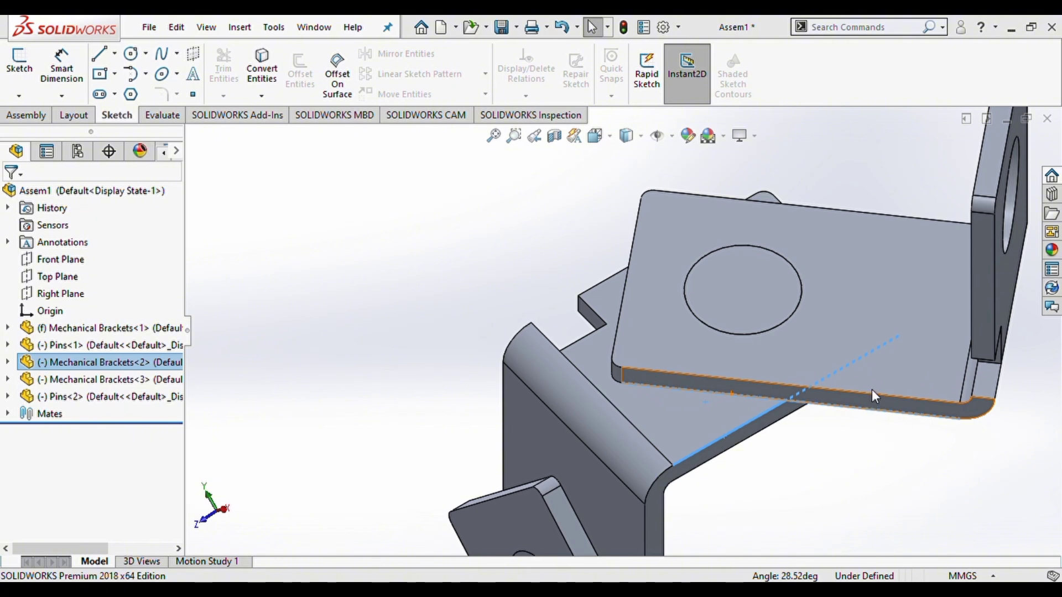
scroll(764, 462, "up", 4)
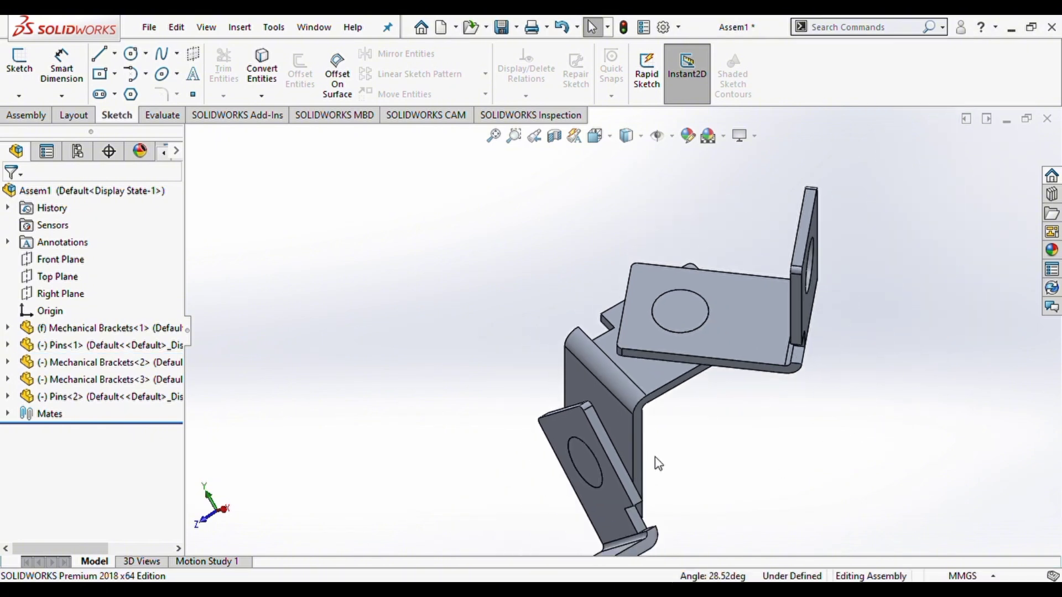
- Check the angle between the side edges of Mechanical Brackets<1> and Mechanical Brackets<2>, and swing the two movable brackets slightly upward
middle_click_drag(615, 437, 625, 491)
left_click(620, 452)
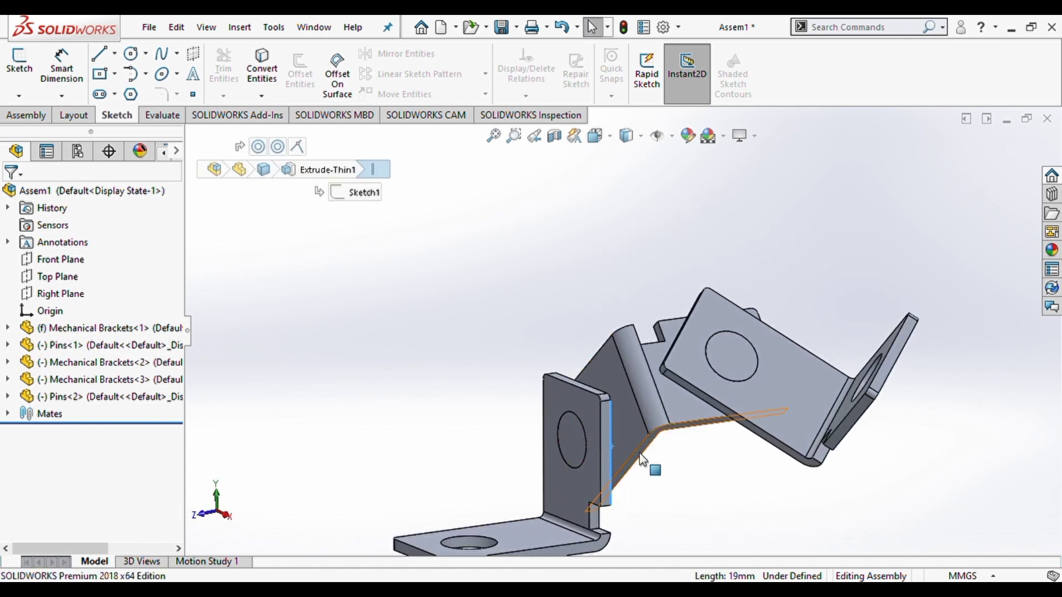
left_click(636, 452, "ctrl")
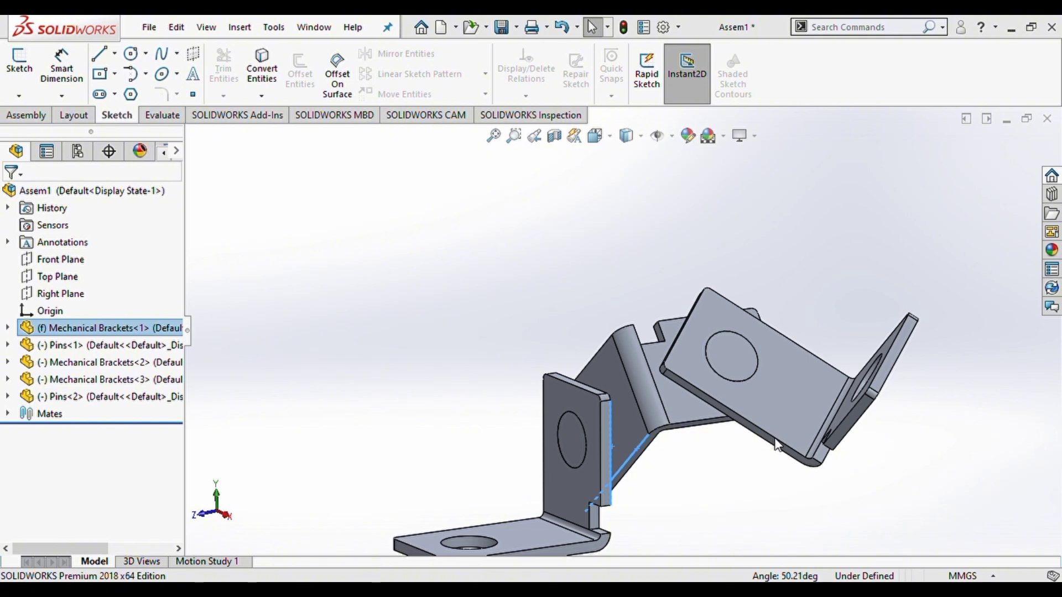
left_click_drag(776, 445, 824, 436)
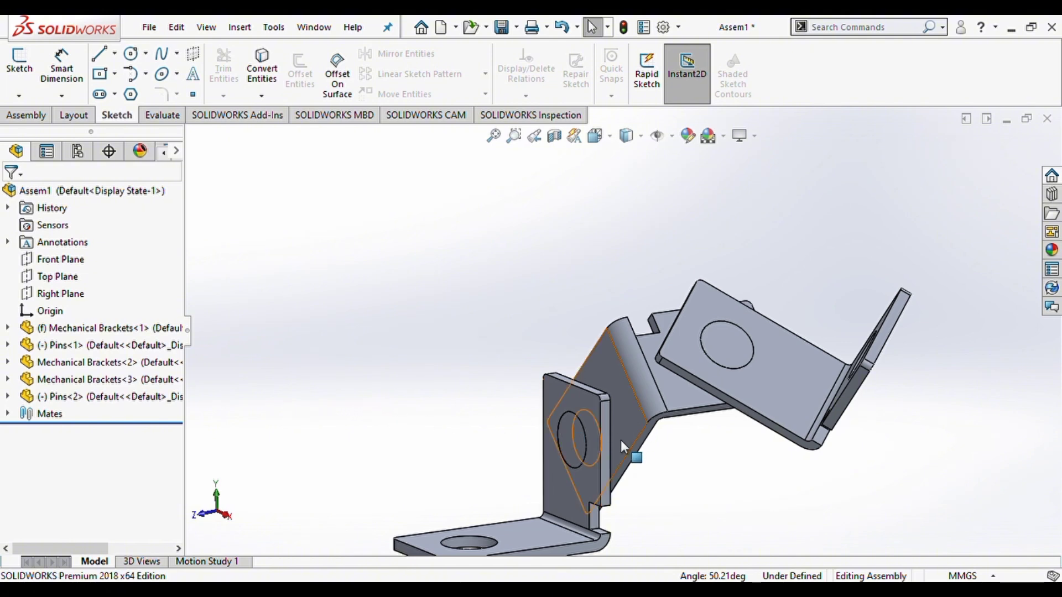
- Evaluate the mass properties of the whole bracket assembly
scroll(621, 440, "up", 1)
scroll(575, 453, "up", 1)
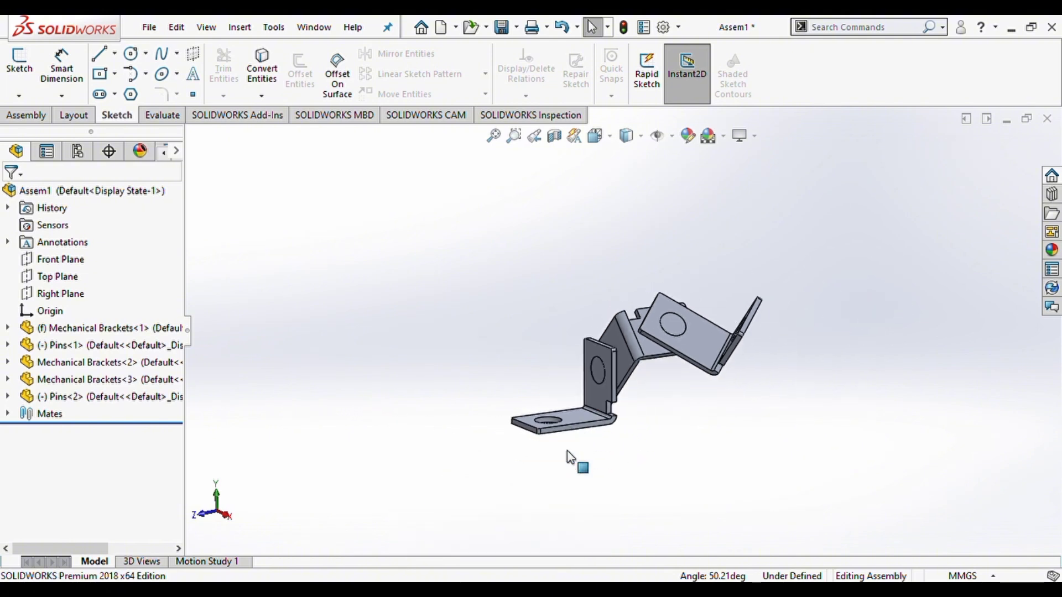
left_click(494, 136)
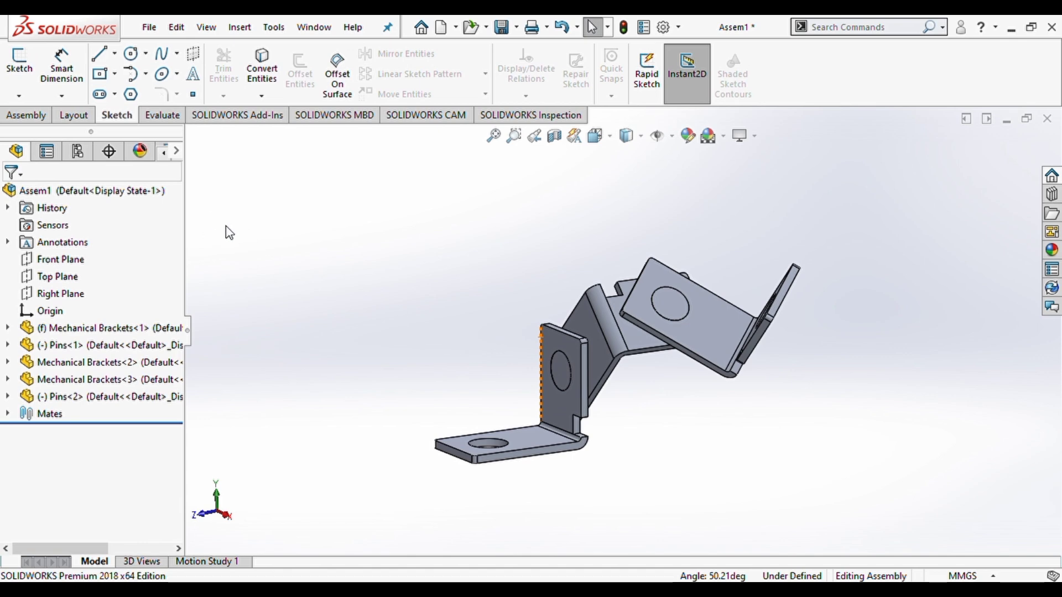
left_click(172, 116)
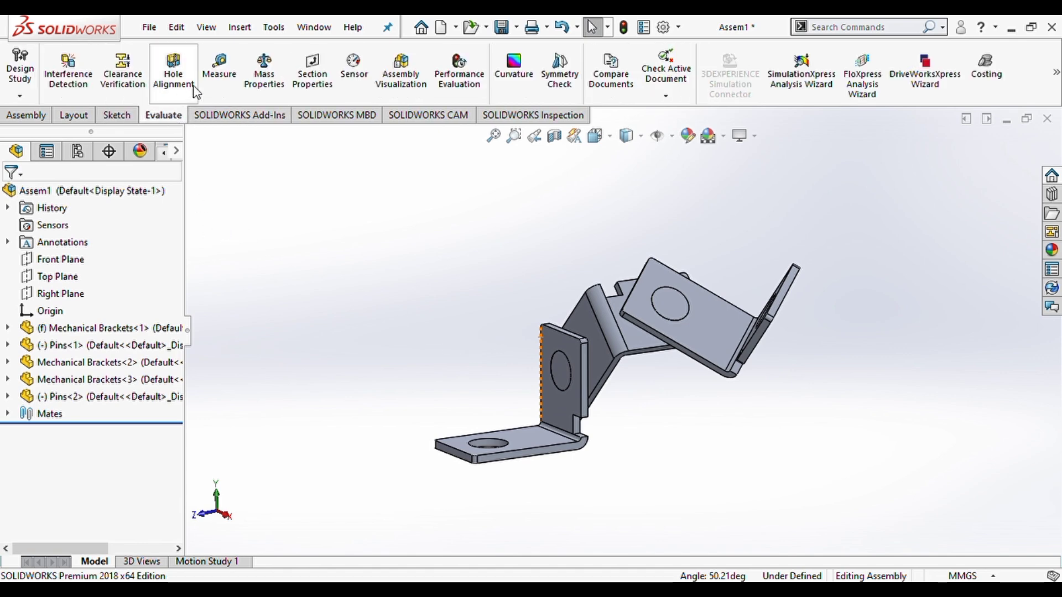
left_click(265, 81)
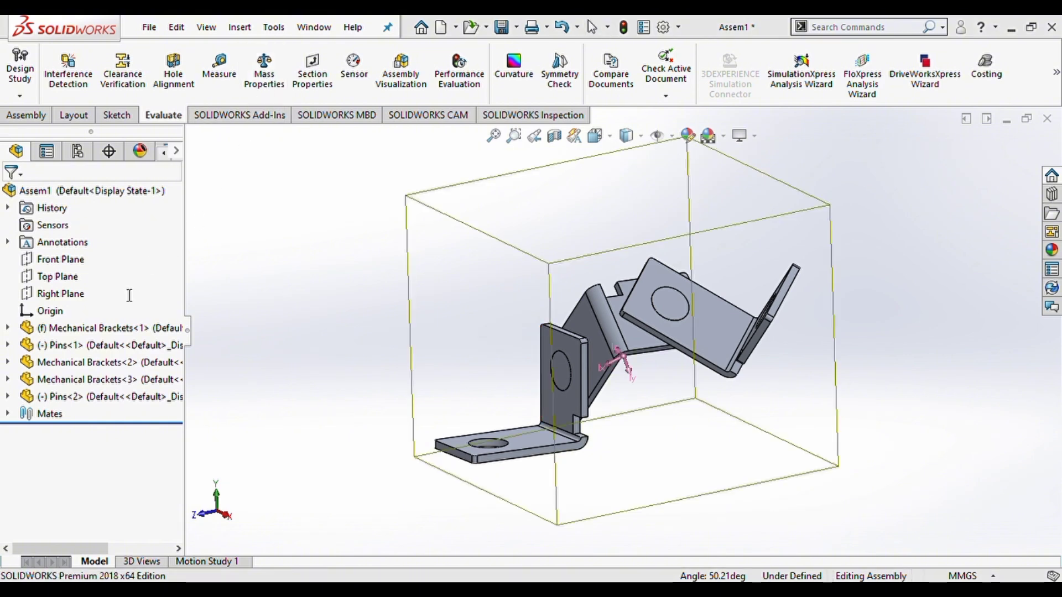